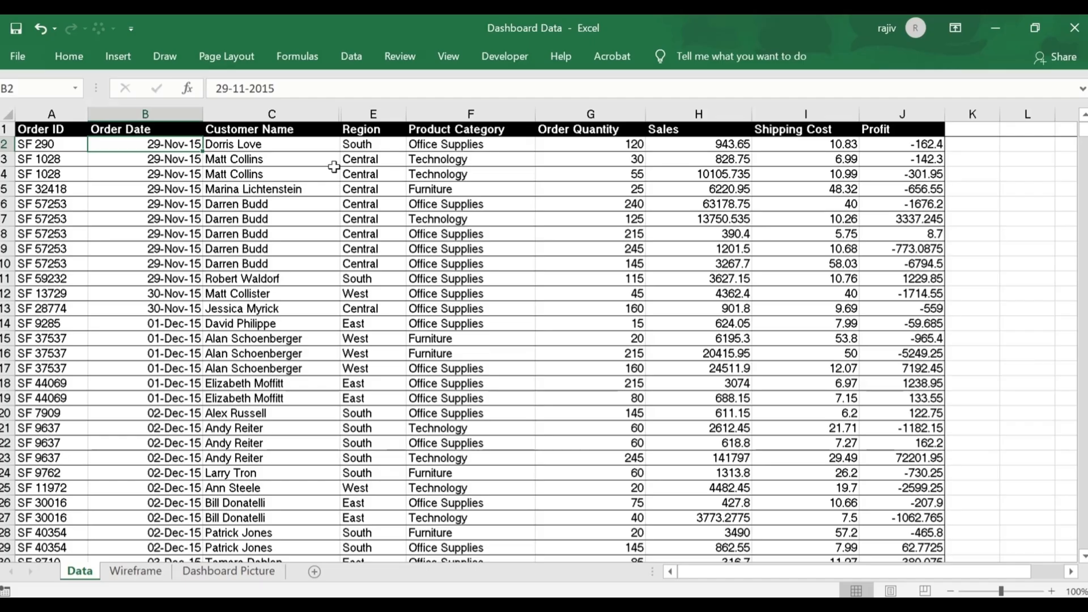
Step: Go to the end of the Order Date column to check where the order data stops
{"action": "key", "text": "ctrl+Down"}
{"action": "key", "text": "Down"}
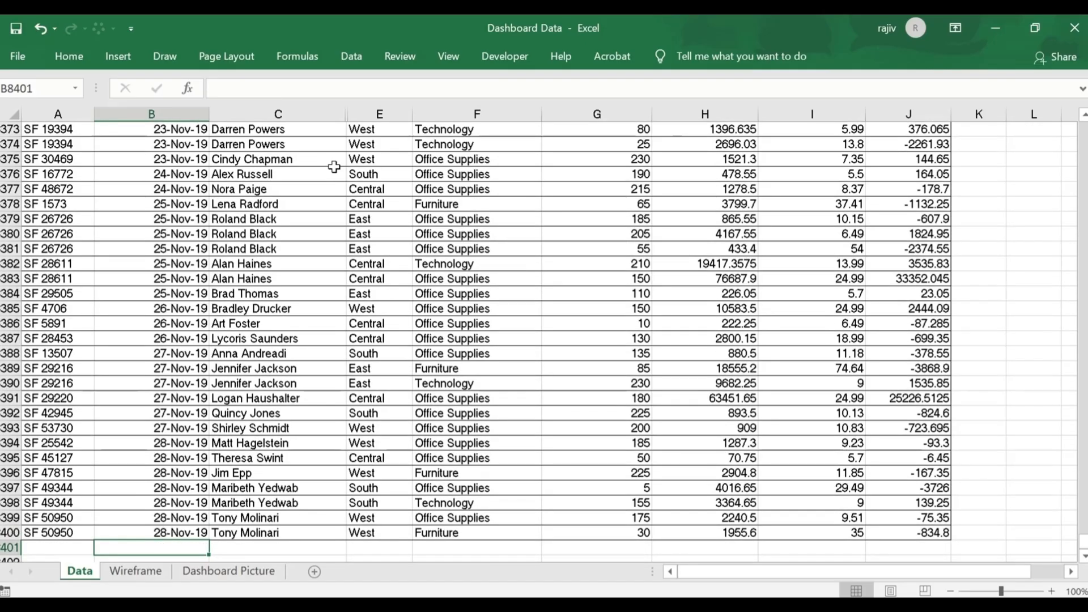
{"action": "key", "text": "Up"}
{"action": "key", "text": "Down"}
{"action": "key", "text": "Up"}
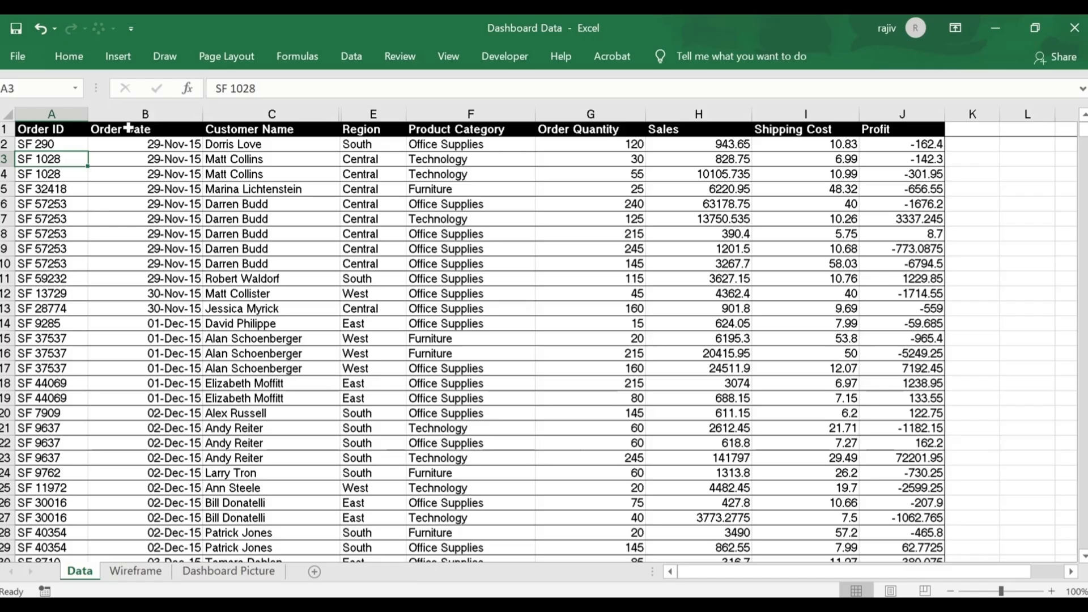
Step: Convert the order data range A1:J8400 into a table with headers
{"action": "key", "text": "ctrl+t"}
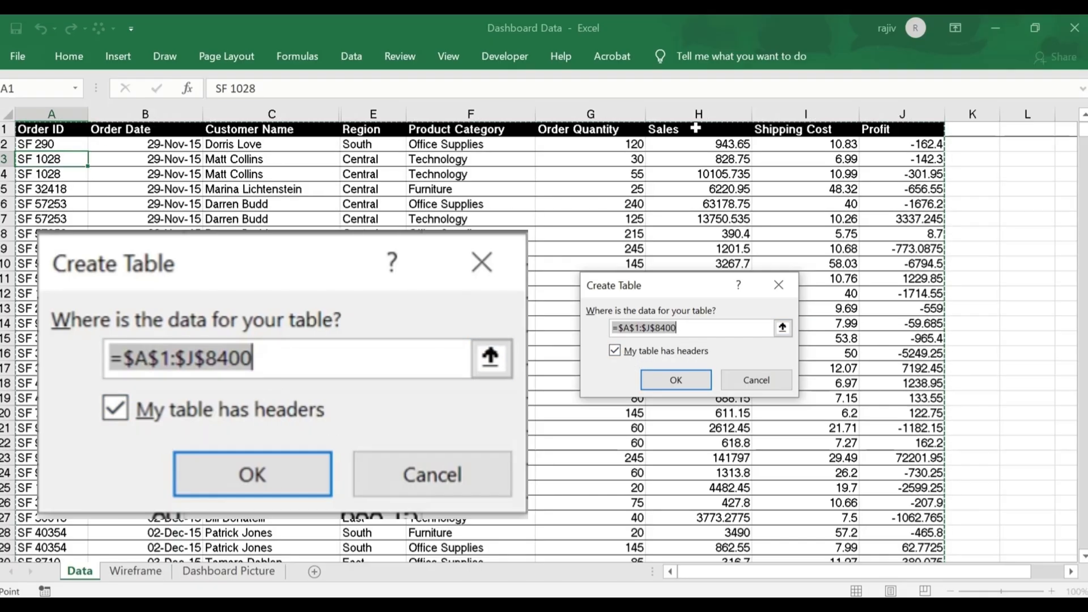
{"action": "left_click", "coordinate": [695, 380]}
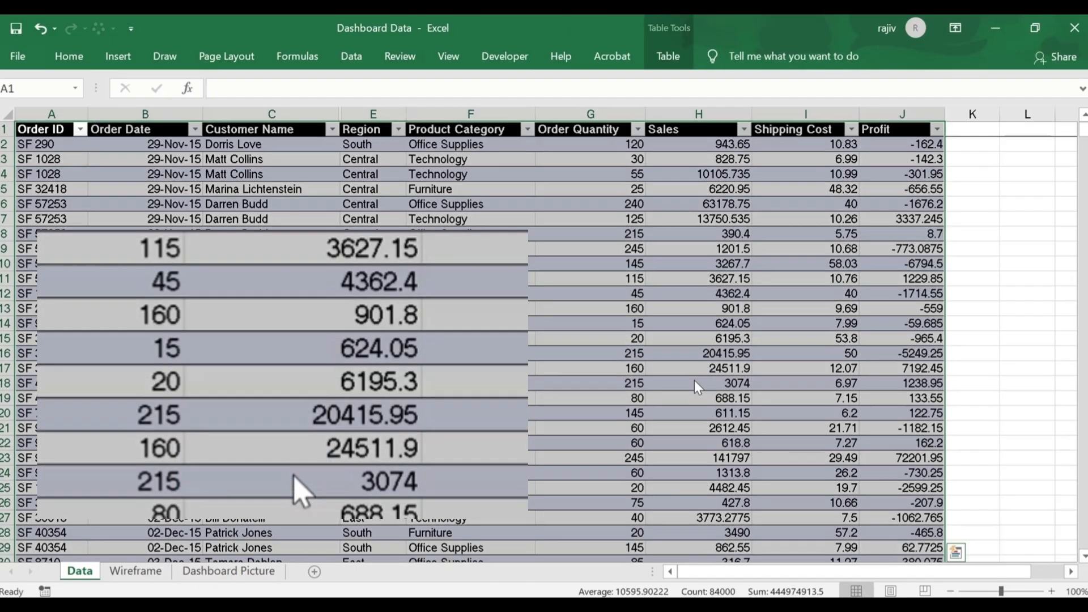
{"action": "left_click", "coordinate": [347, 233]}
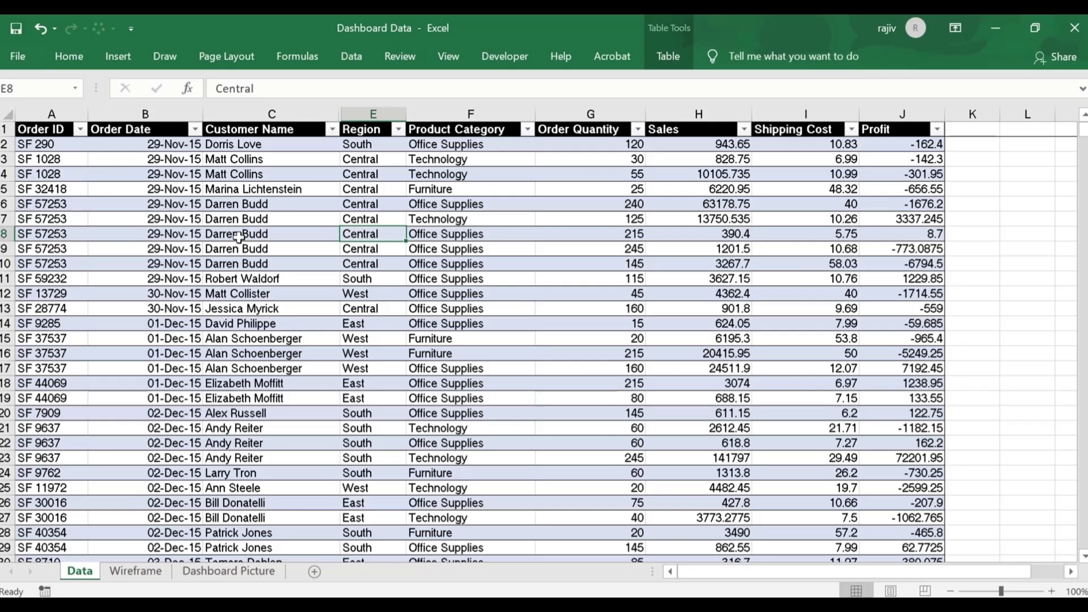
Step: Change the order table's style to the light style with a solid black header row and horizontal row lines
{"action": "left_click", "coordinate": [57, 145]}
{"action": "left_click", "coordinate": [668, 57]}
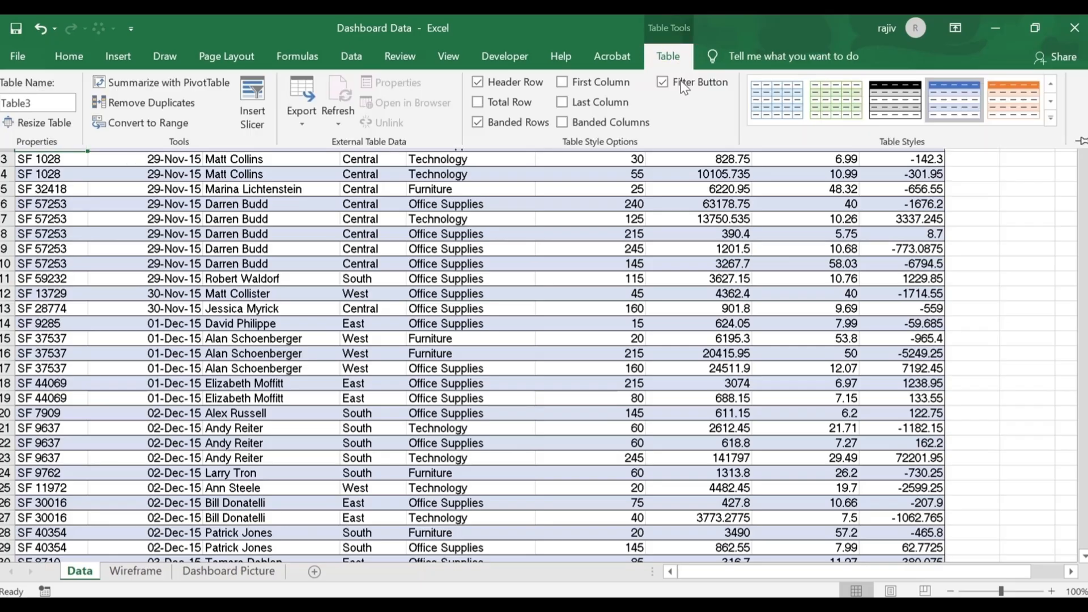
{"action": "left_click", "coordinate": [1050, 117]}
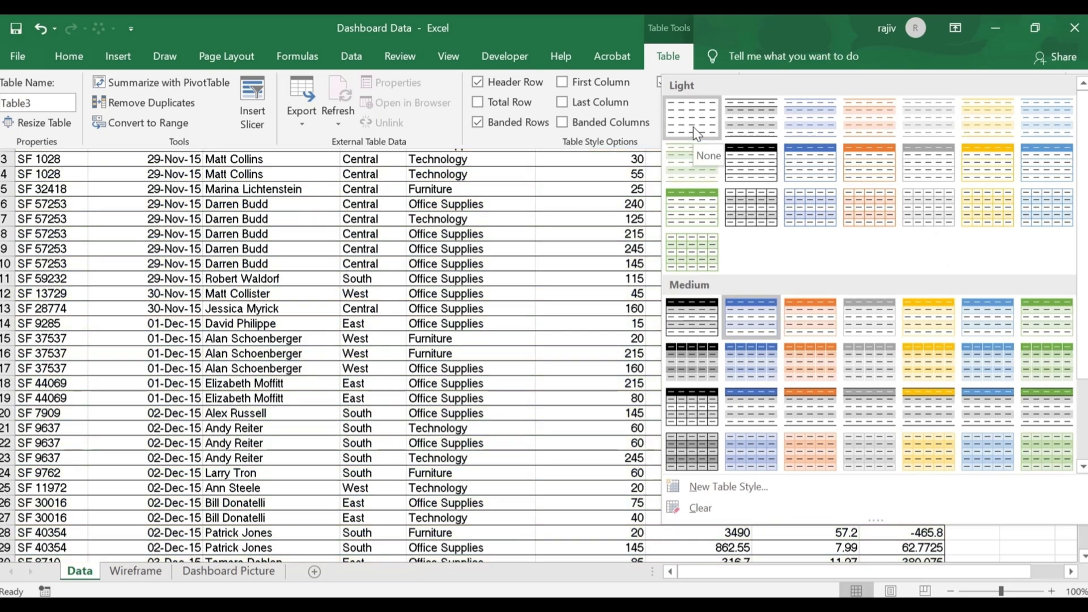
{"action": "left_click", "coordinate": [756, 166]}
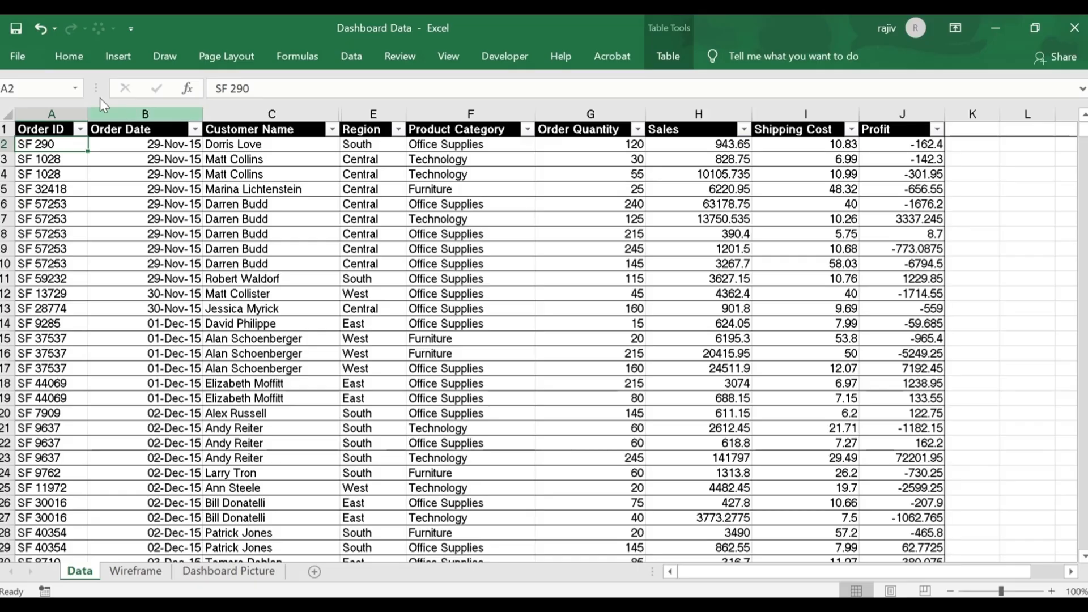
Step: Rename the order data table as DataSet and check that the new name is applied
{"action": "left_click", "coordinate": [667, 56]}
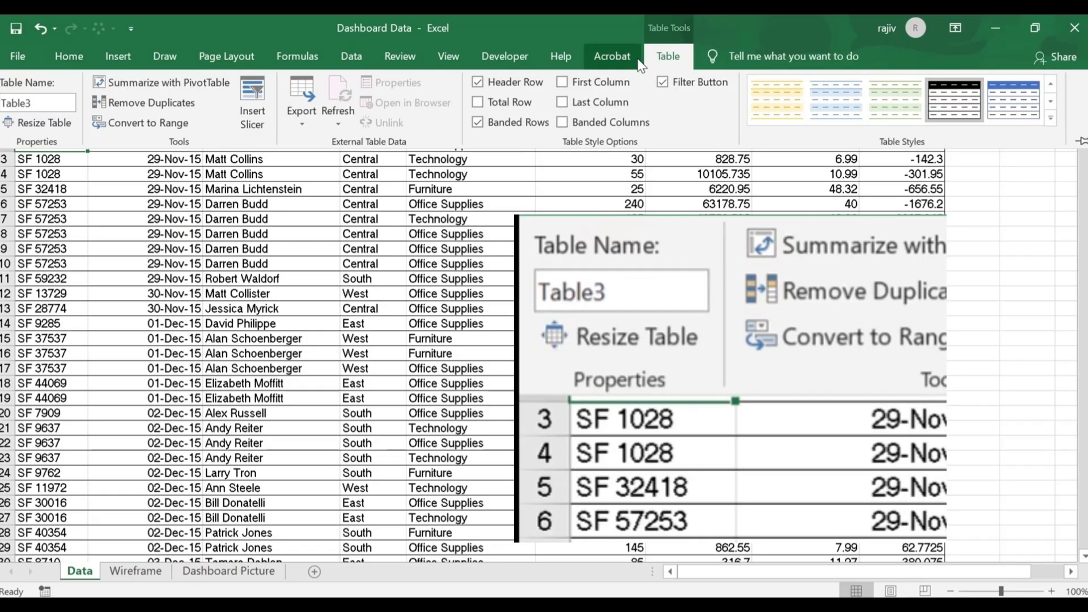
{"action": "left_click", "coordinate": [154, 195]}
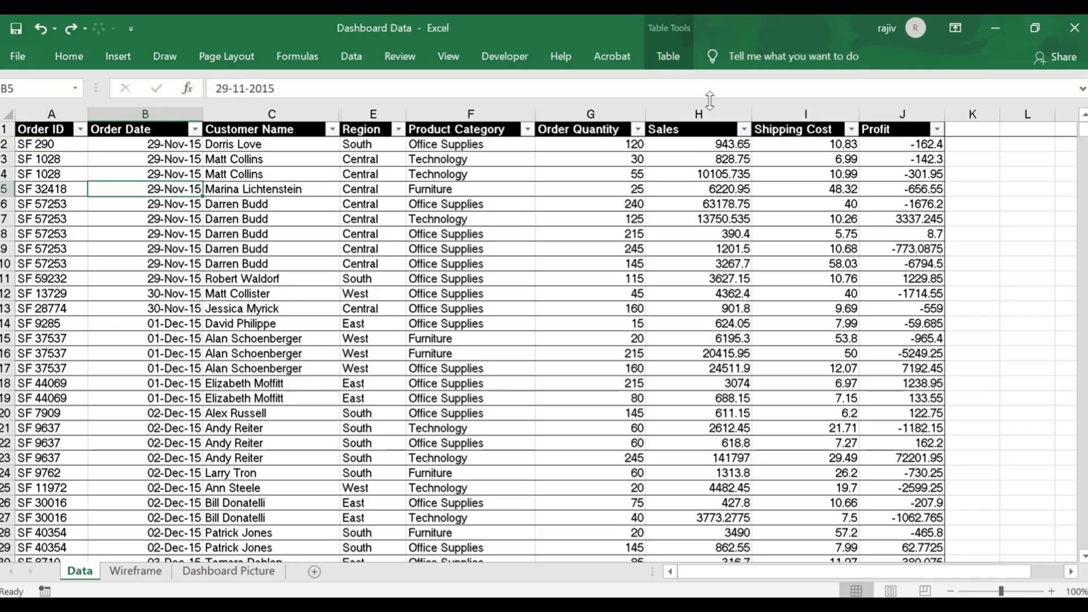
{"action": "left_click", "coordinate": [672, 63]}
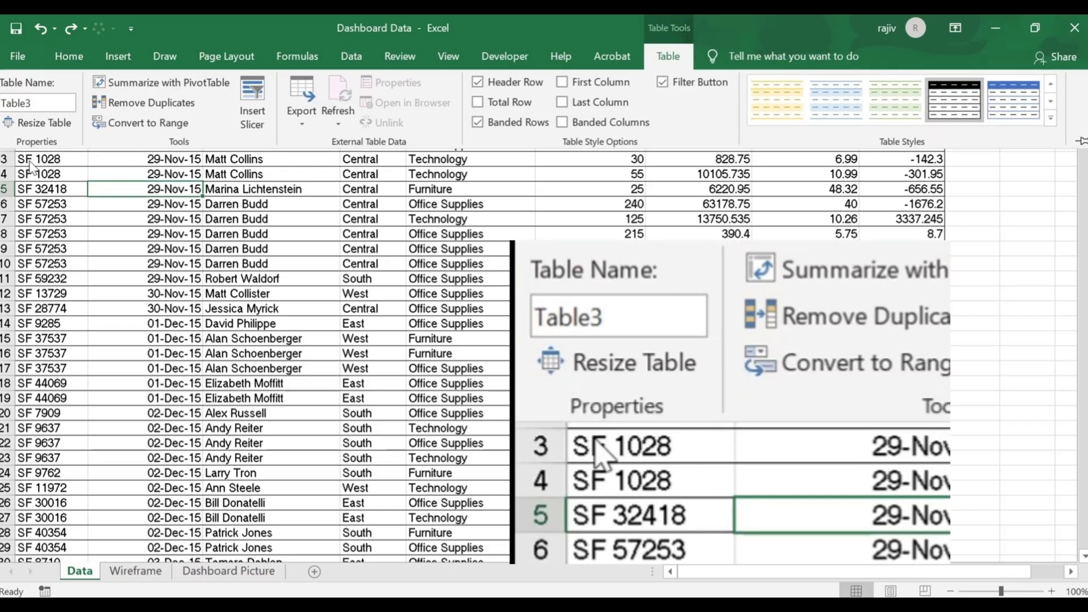
{"action": "left_click", "coordinate": [42, 103]}
{"action": "type", "text": "DataSet"}
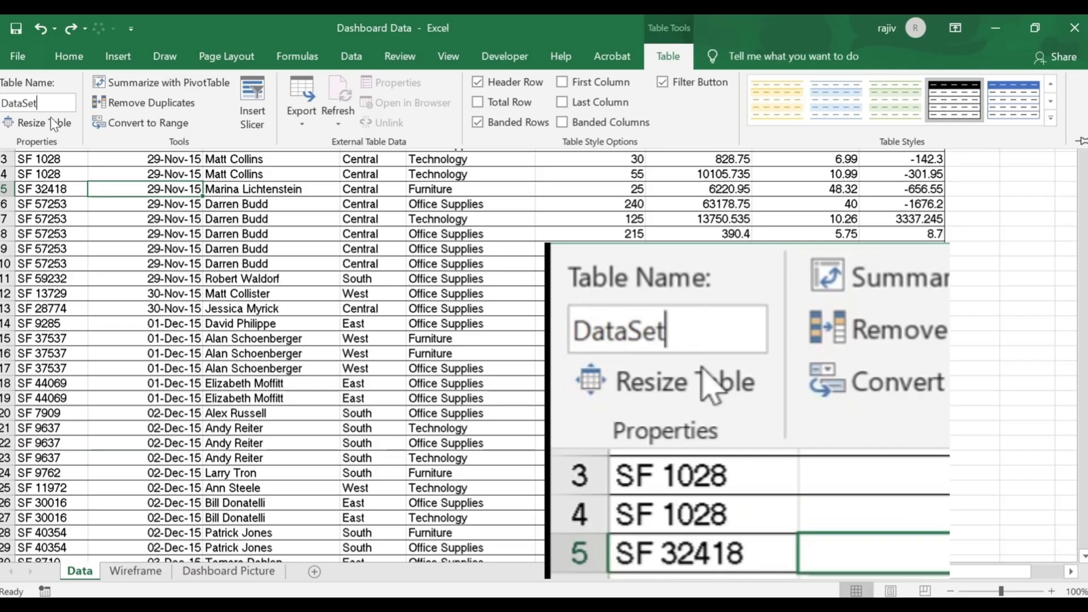
{"action": "double_click", "coordinate": [679, 52]}
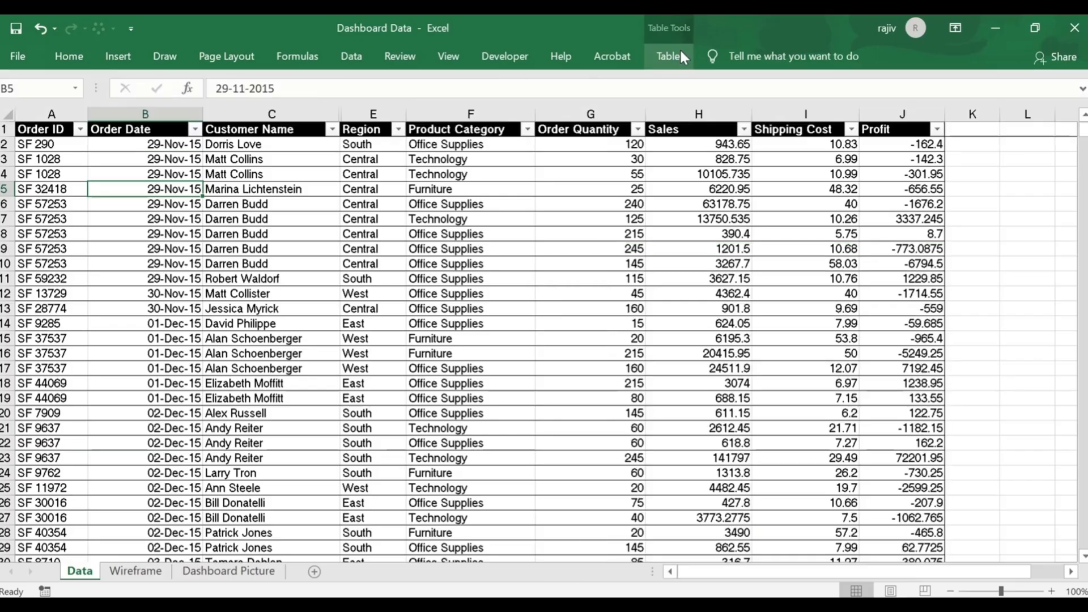
{"action": "left_click", "coordinate": [679, 52]}
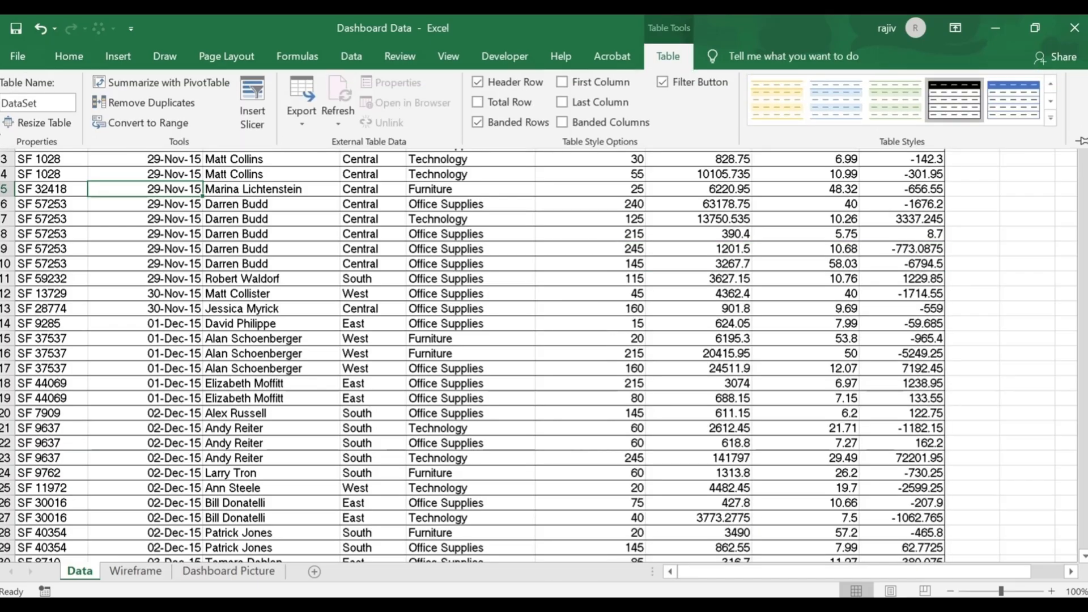
Step: Insert a PivotTable based on the DataSet table on a new worksheet
{"action": "left_click", "coordinate": [358, 301]}
{"action": "key", "text": "ctrl+Home"}
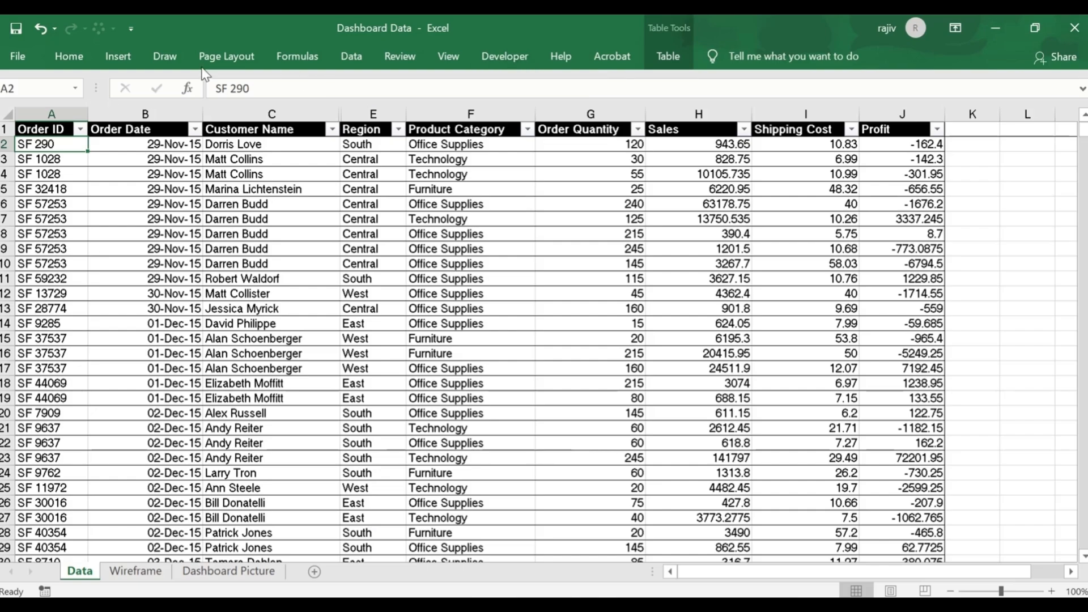
{"action": "left_click", "coordinate": [118, 56]}
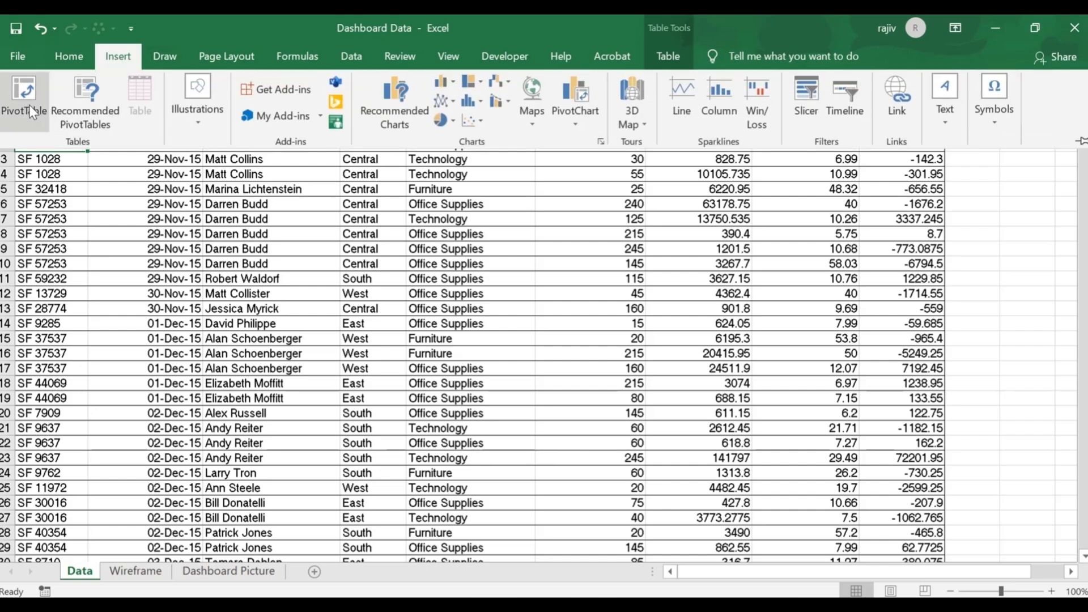
{"action": "left_click", "coordinate": [29, 102]}
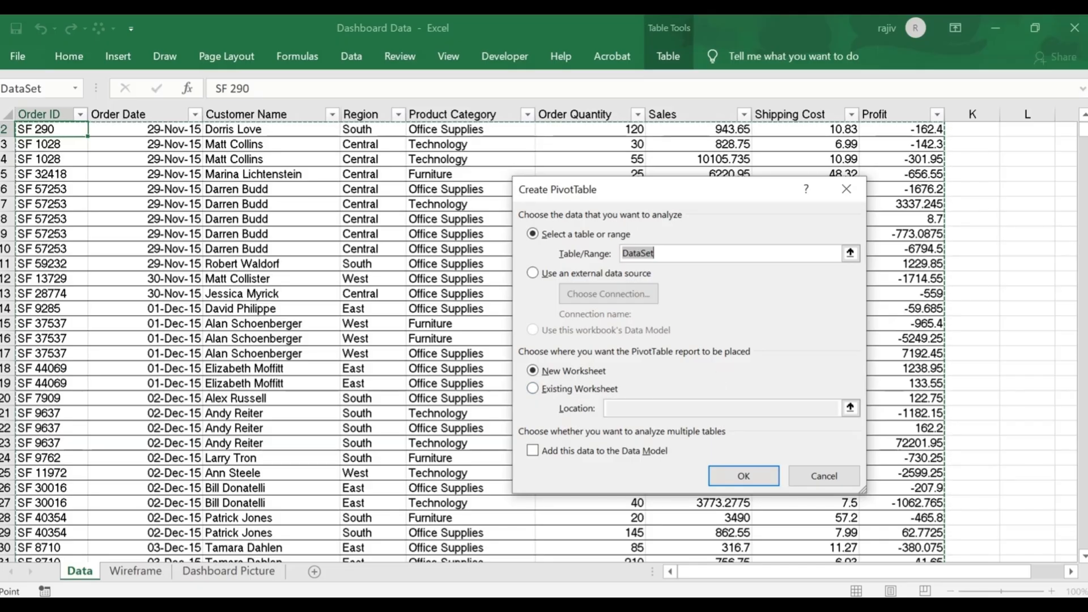
{"action": "left_click", "coordinate": [743, 476]}
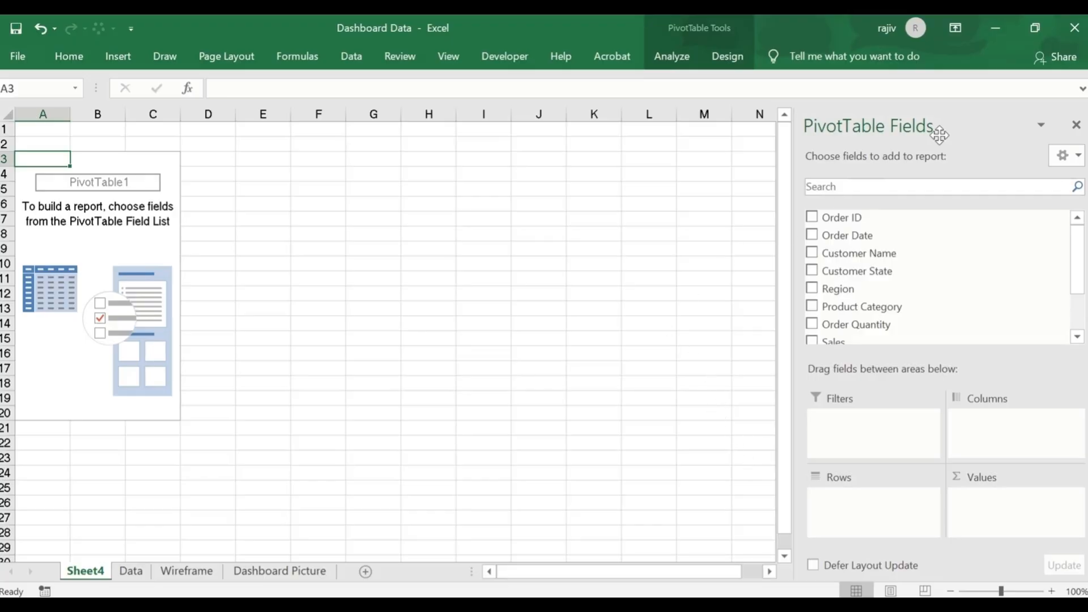
Step: Consult the Dashboard Picture sheet, and add Sales, Shipping Cost and Profit as values of the new PivotTable
{"action": "left_click", "coordinate": [286, 571]}
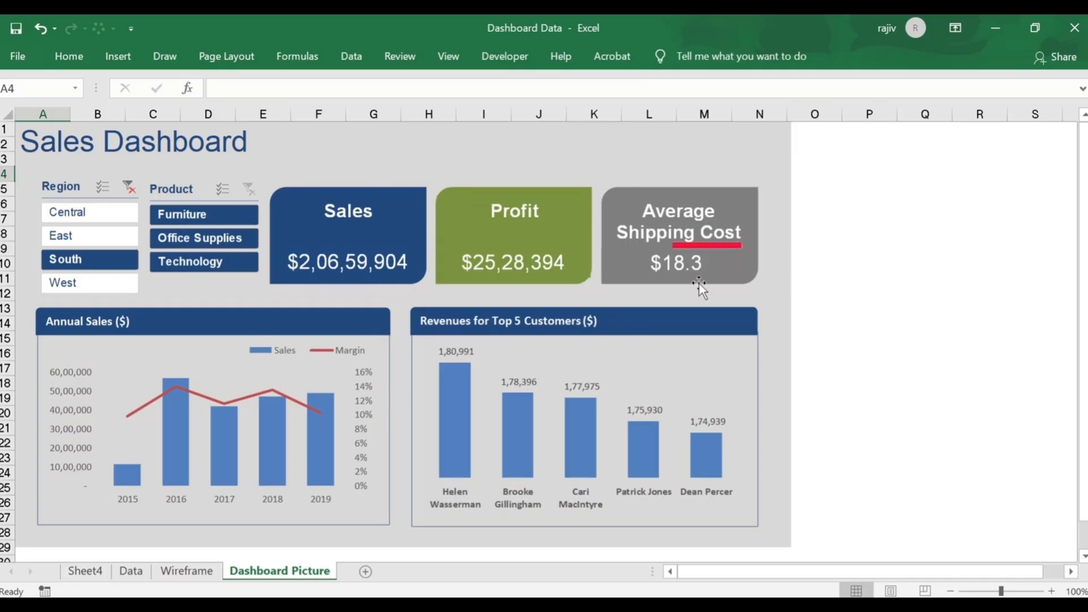
{"action": "left_click", "coordinate": [79, 572]}
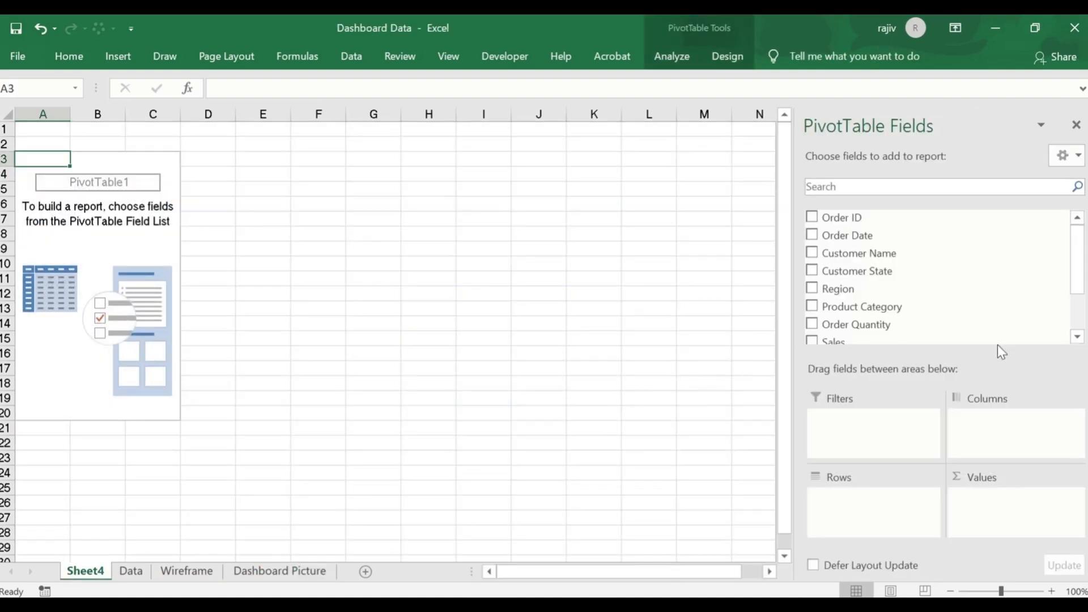
{"action": "scroll", "coordinate": [1075, 276], "scroll_direction": "down", "scroll_amount": 2}
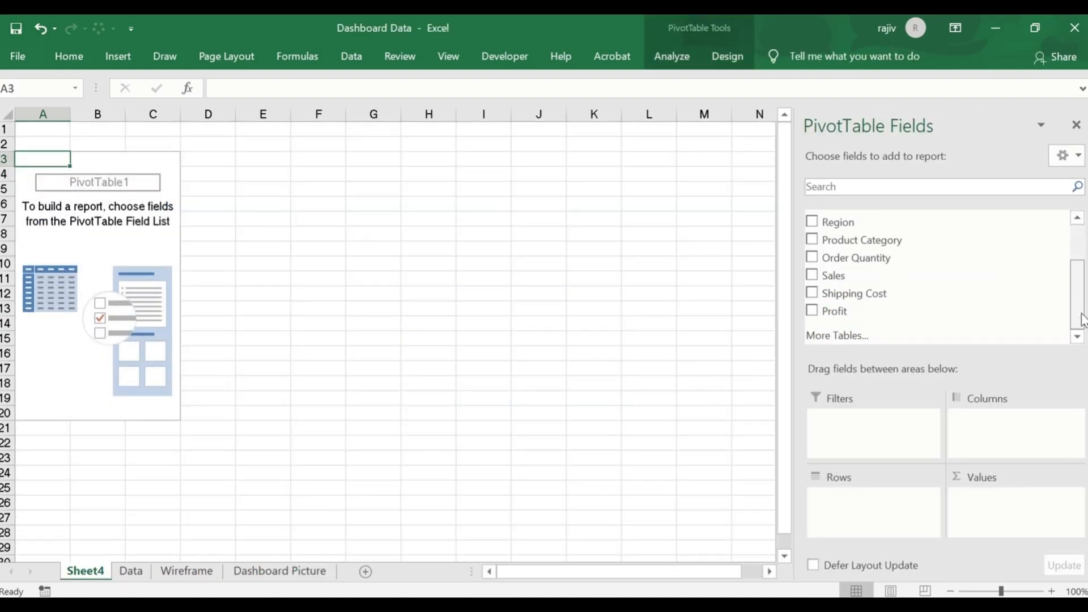
{"action": "left_click_drag", "start_coordinate": [835, 275], "coordinate": [986, 509]}
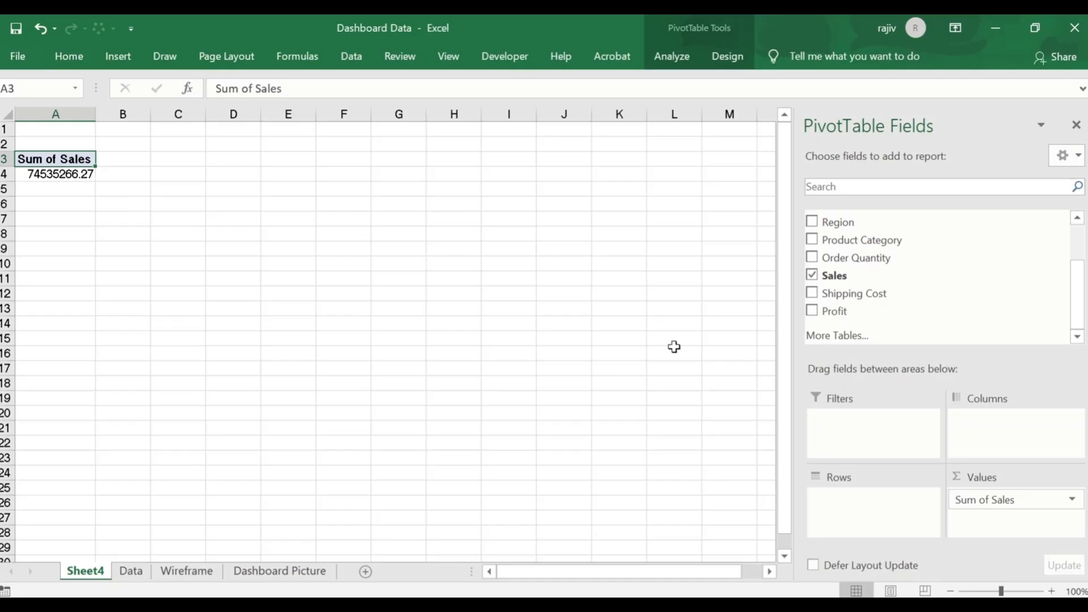
{"action": "left_click", "coordinate": [812, 293]}
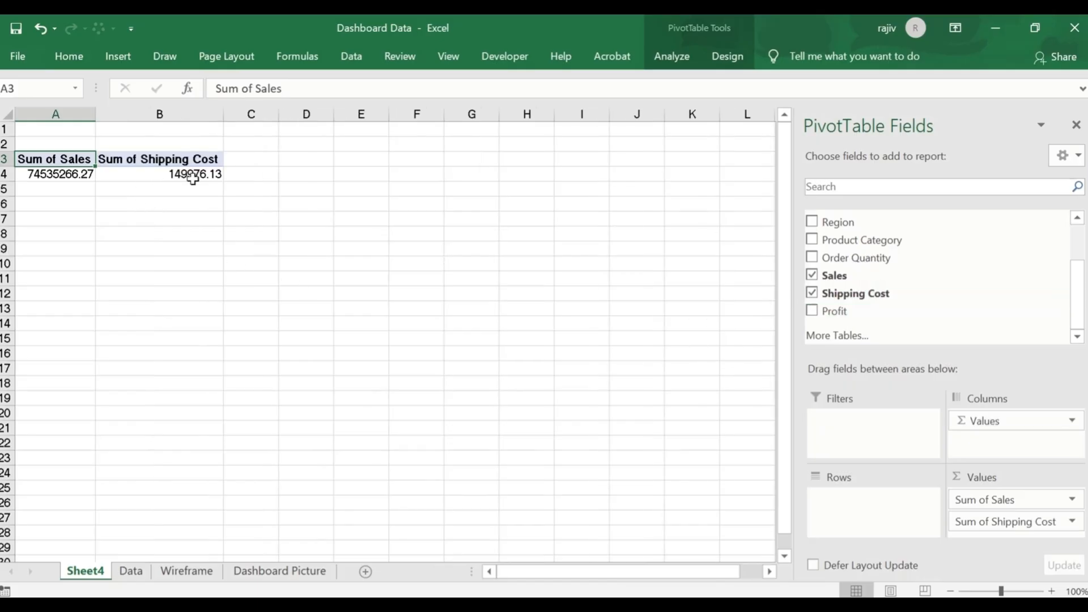
{"action": "left_click", "coordinate": [813, 311]}
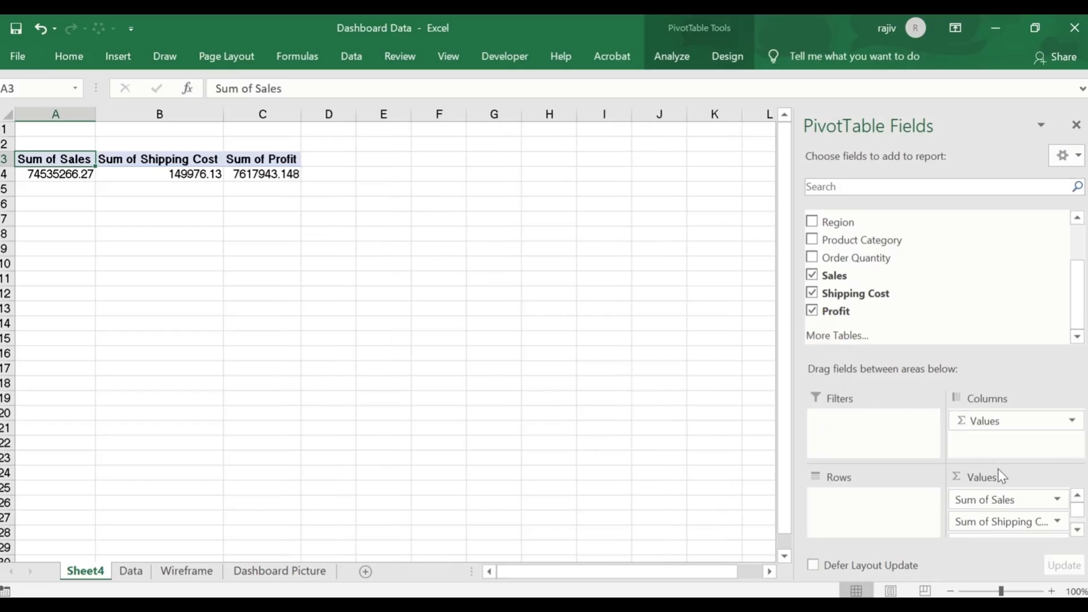
Step: Reorder the PivotTable's values so that Sum of Profit comes before Sum of Shipping Cost
{"action": "left_click", "coordinate": [261, 249]}
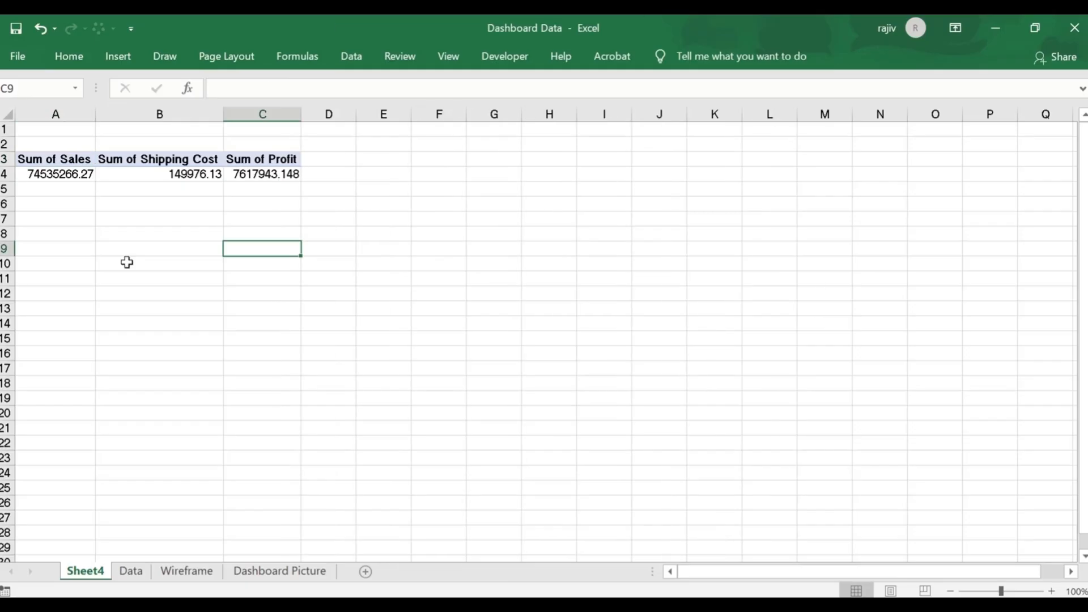
{"action": "left_click", "coordinate": [82, 164]}
{"action": "left_click", "coordinate": [254, 161]}
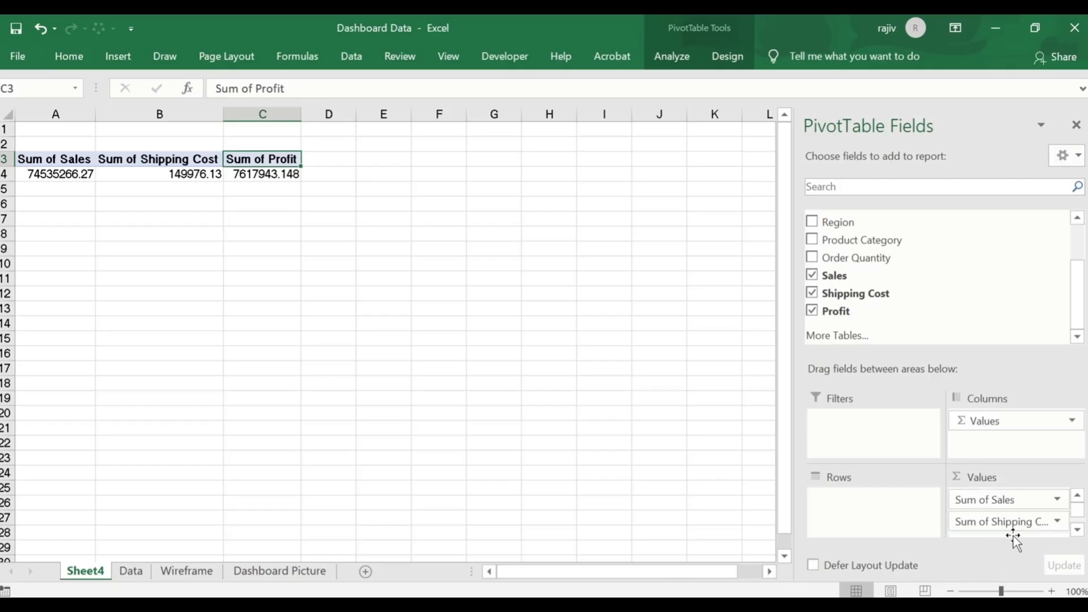
{"action": "left_click", "coordinate": [1078, 531]}
{"action": "left_click_drag", "start_coordinate": [994, 509], "coordinate": [1013, 540]}
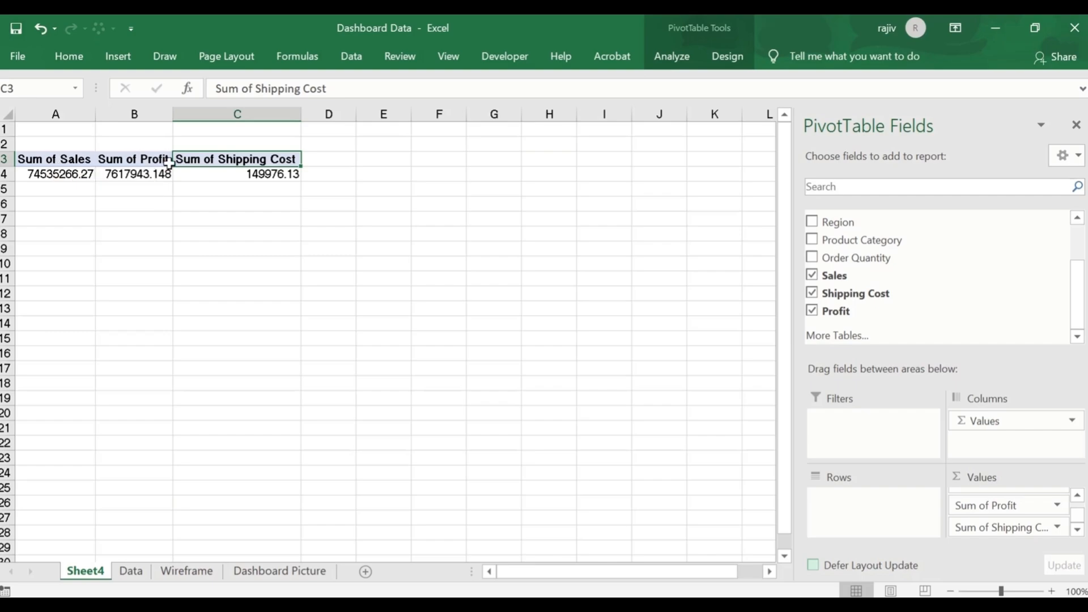
Step: Summarize the PivotTable's Shipping Cost value by Average instead of Sum
{"action": "left_click", "coordinate": [240, 173]}
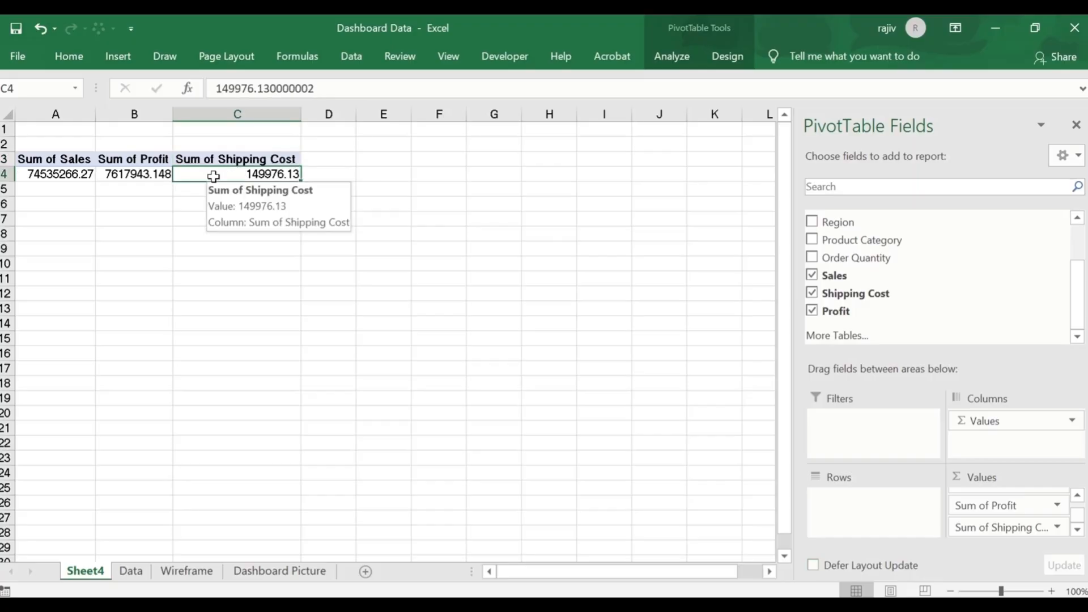
{"action": "right_click", "coordinate": [216, 174]}
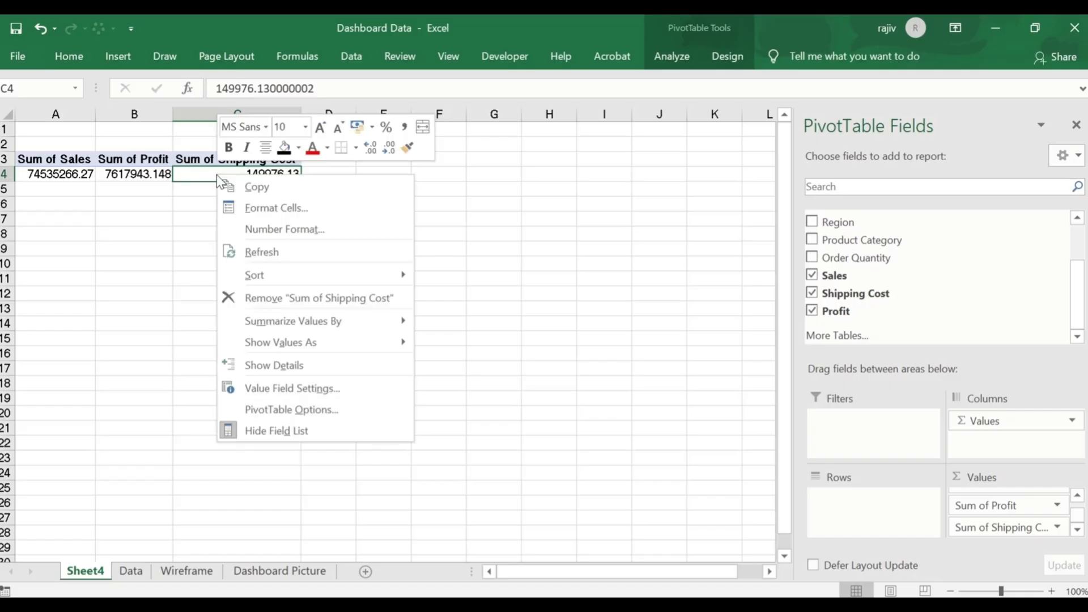
{"action": "mouse_move", "coordinate": [305, 325]}
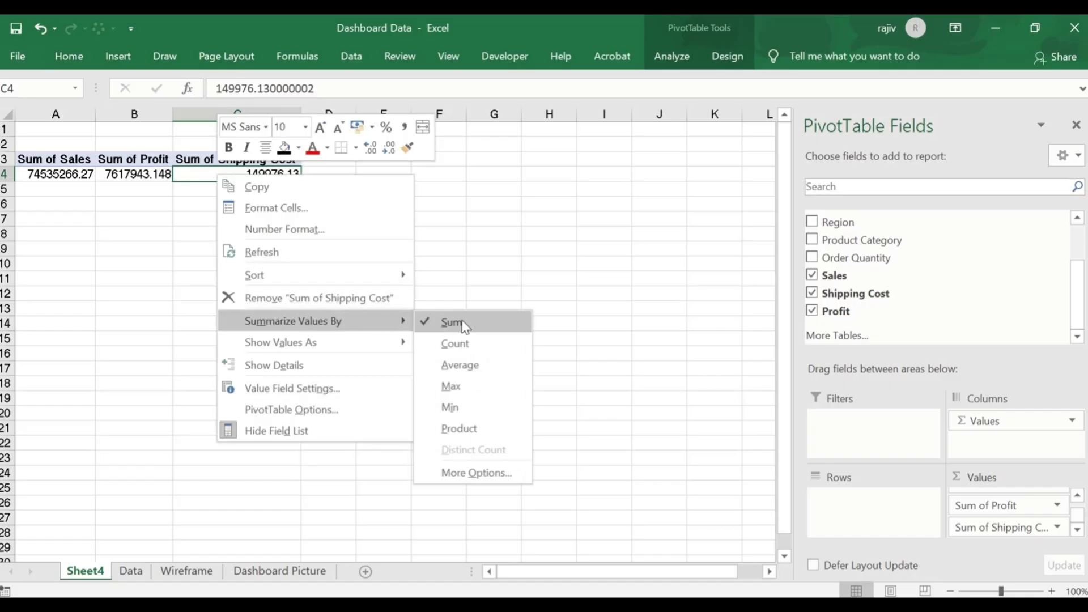
{"action": "left_click", "coordinate": [459, 365]}
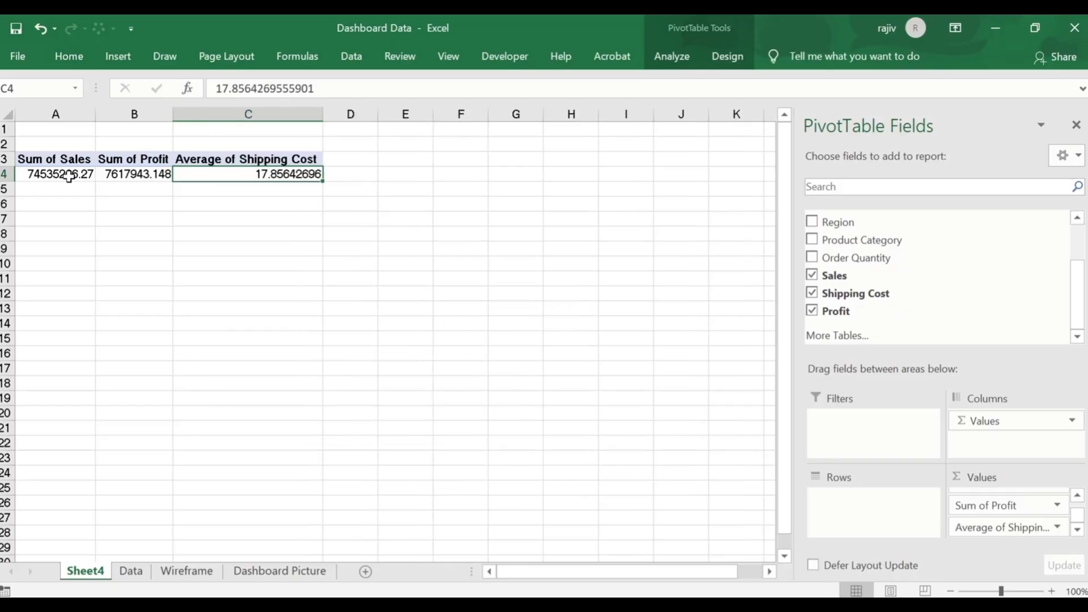
Step: Close the PivotTable field list and select an empty cell below the PivotTable
{"action": "left_click_drag", "start_coordinate": [80, 176], "coordinate": [289, 176]}
{"action": "left_click", "coordinate": [1076, 125]}
{"action": "left_click", "coordinate": [44, 219]}
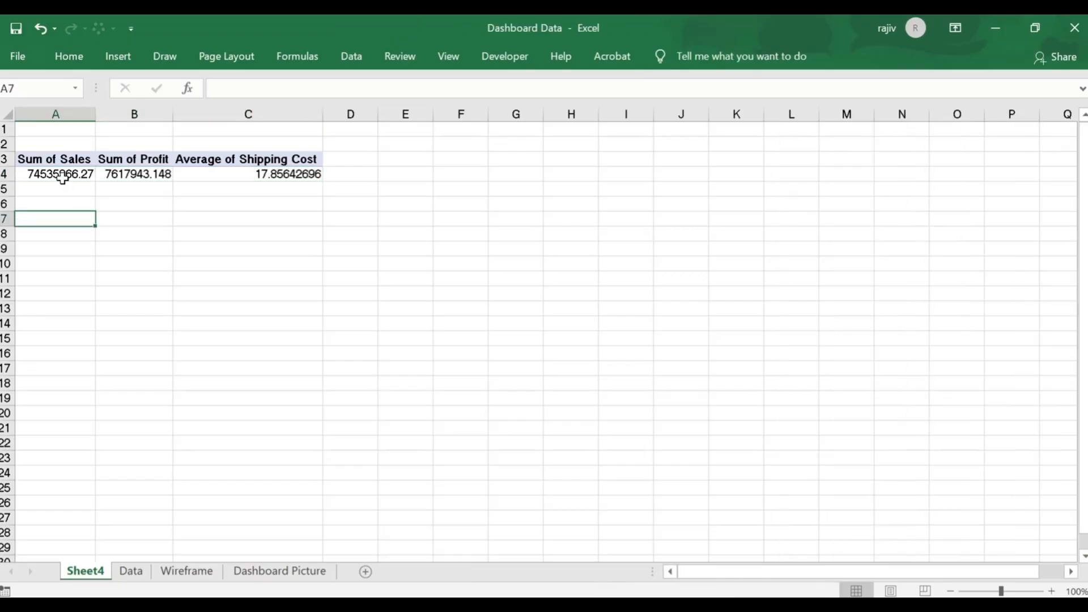
Step: Format the PivotTable's Sum of Sales value as Number with 1 decimal place and the 1000 separator
{"action": "left_click", "coordinate": [62, 178]}
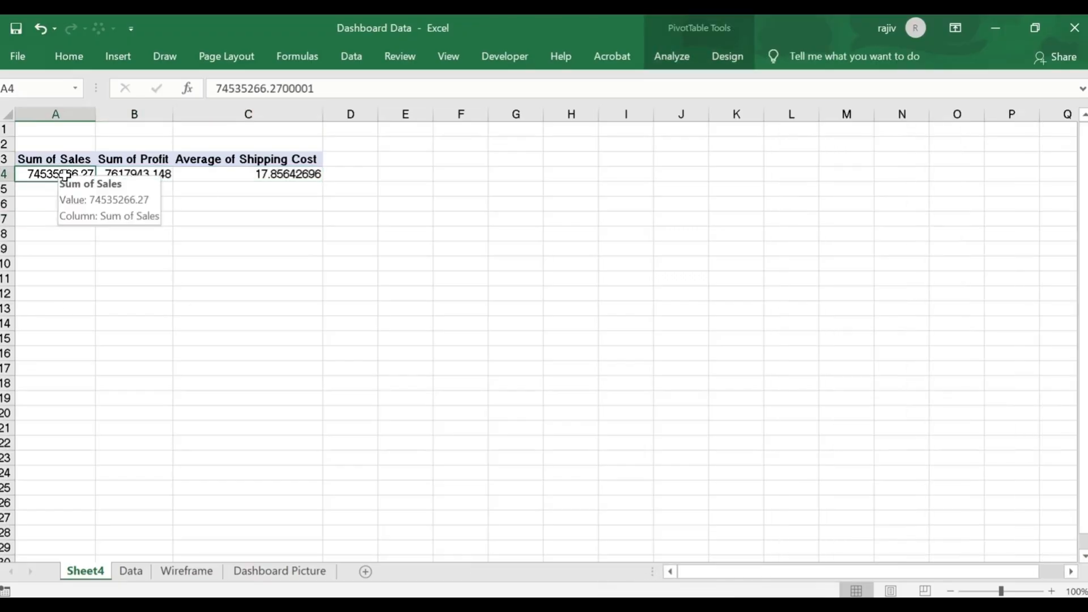
{"action": "right_click", "coordinate": [65, 176]}
{"action": "left_click", "coordinate": [126, 232]}
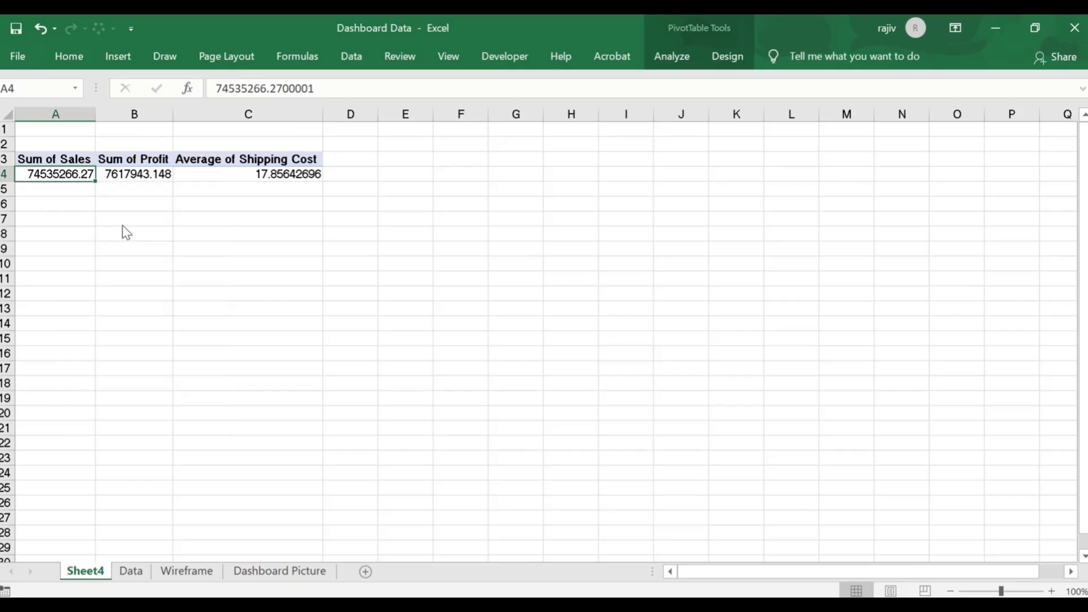
{"action": "left_click", "coordinate": [31, 110]}
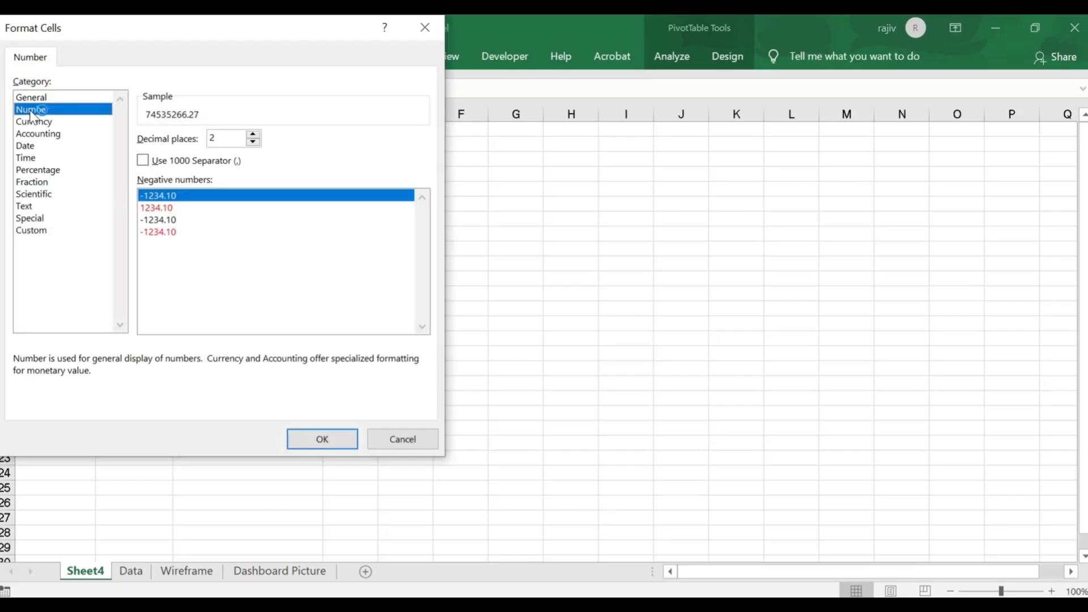
{"action": "left_click", "coordinate": [254, 141]}
{"action": "left_click", "coordinate": [209, 140]}
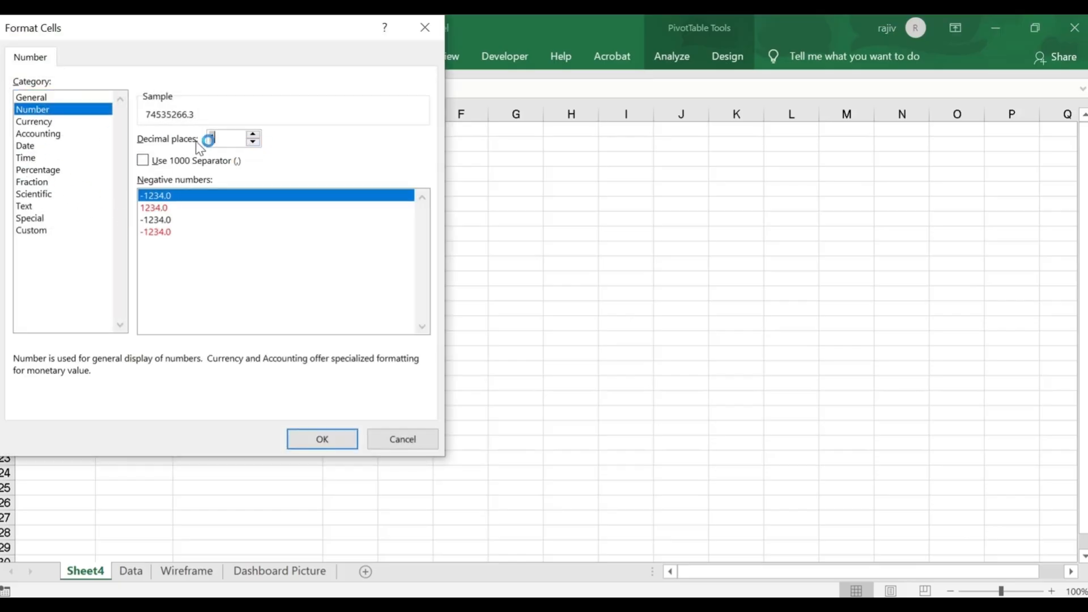
{"action": "left_click", "coordinate": [142, 160]}
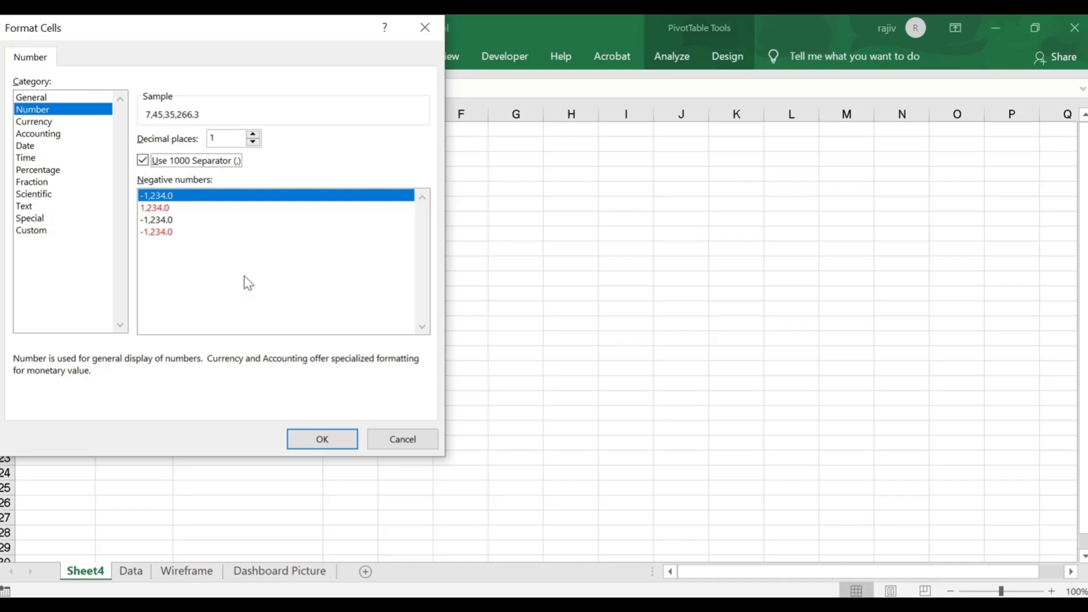
{"action": "left_click", "coordinate": [323, 439]}
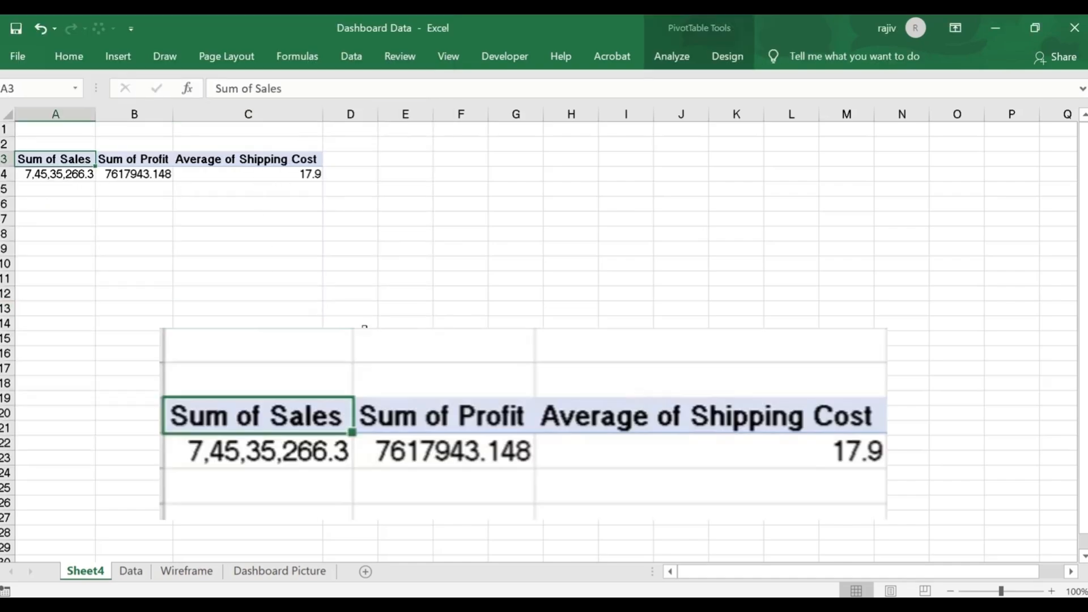
Step: Rename the PivotTable headings in row 3 to Total Sales, Total Profit and Average Shipping Cost
{"action": "type", "text": "Total Sales"}
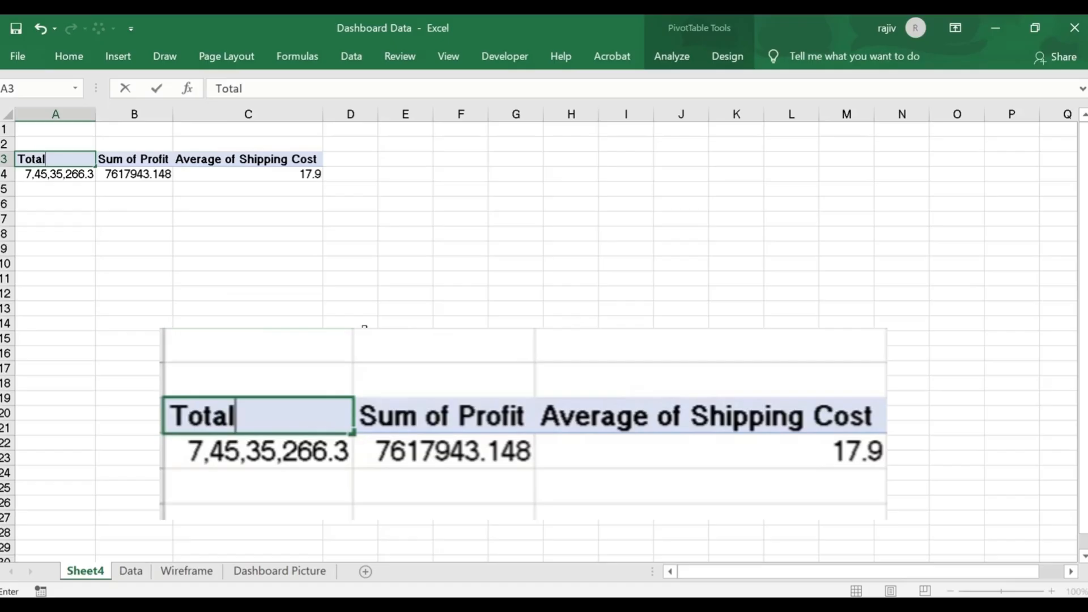
{"action": "key", "text": "Return"}
{"action": "key", "text": "Up"}
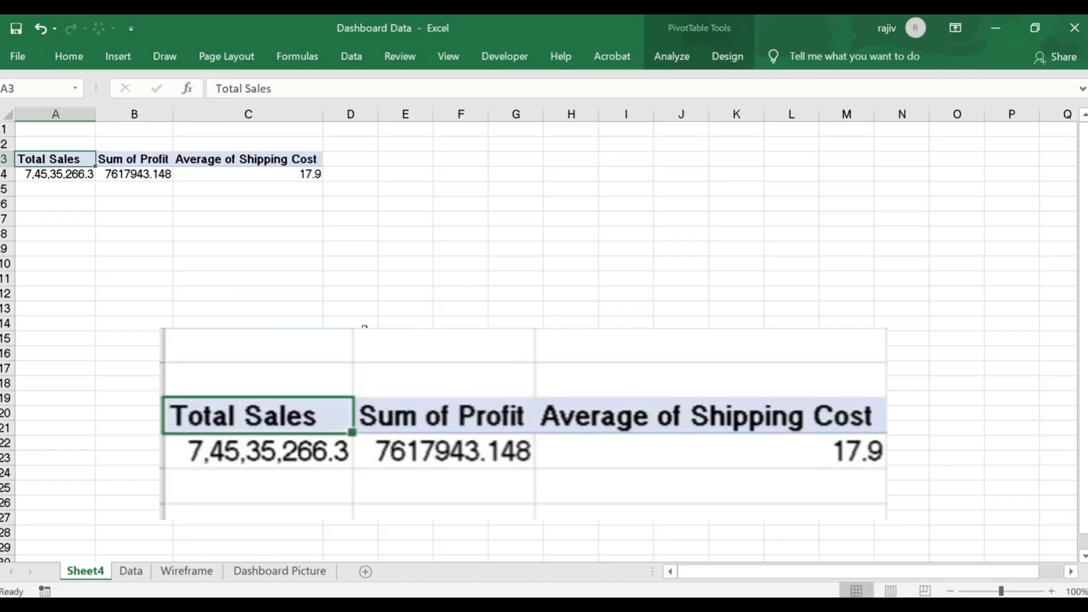
{"action": "key", "text": "Right"}
{"action": "type", "text": "Total Profit"}
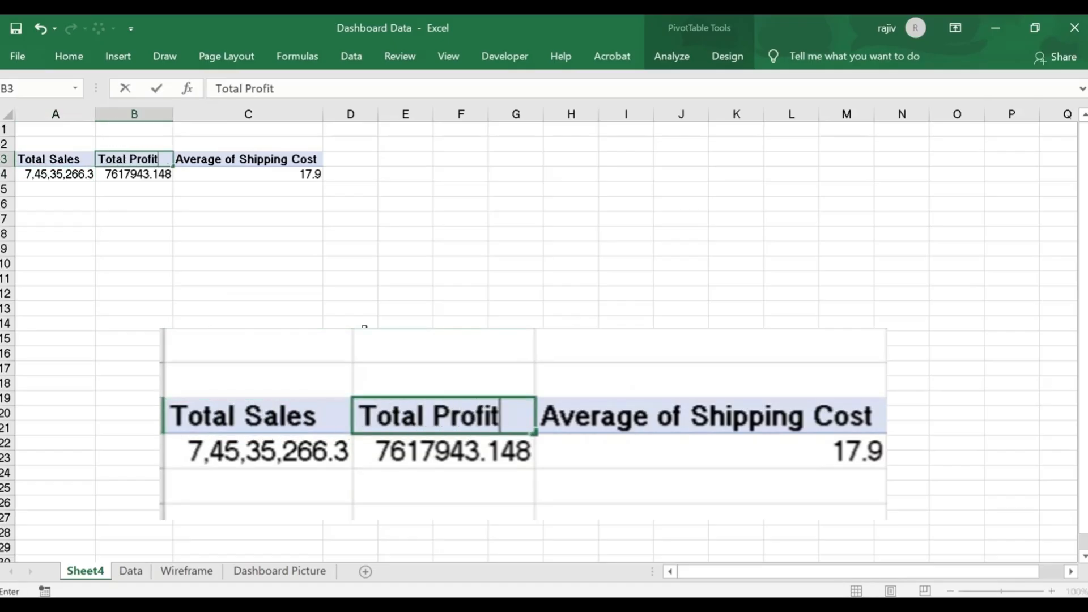
{"action": "key", "text": "Return"}
{"action": "key", "text": "Up"}
{"action": "key", "text": "Right"}
{"action": "type", "text": "A"}
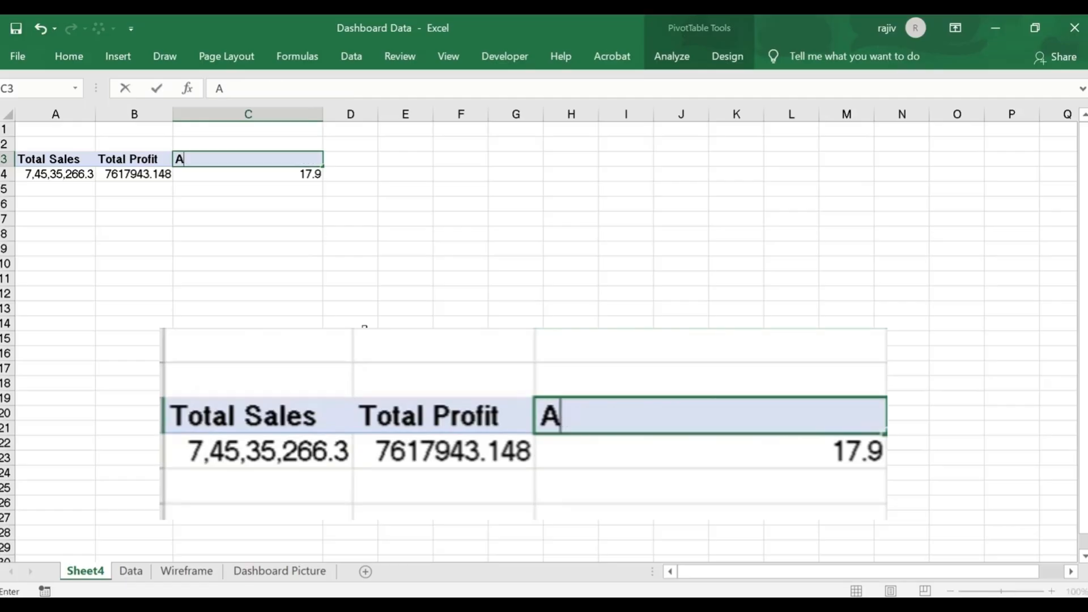
{"action": "type", "text": "verage Shipping Cost"}
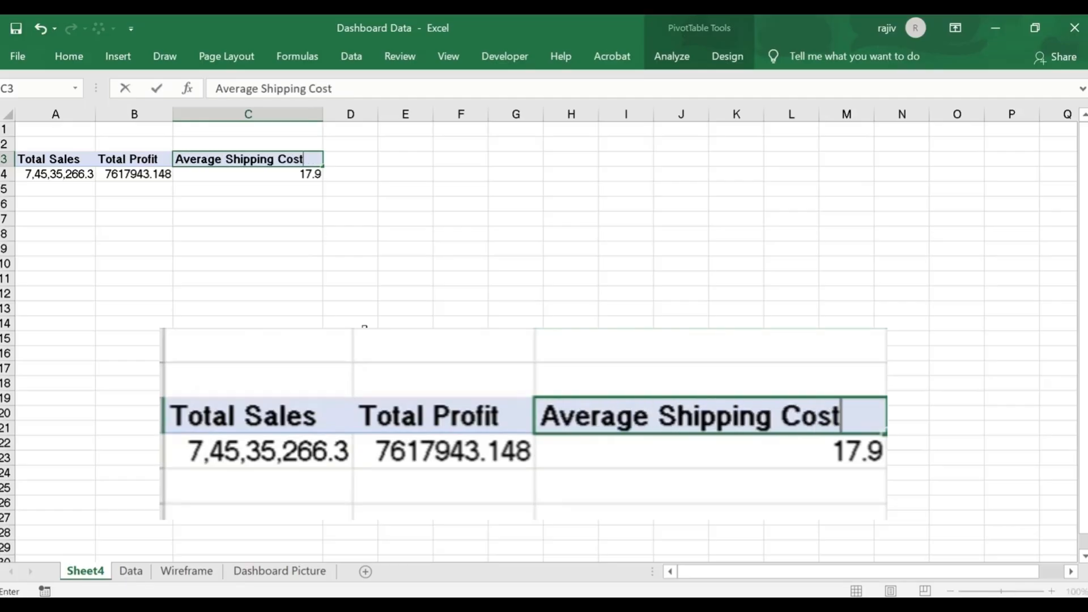
{"action": "key", "text": "Return"}
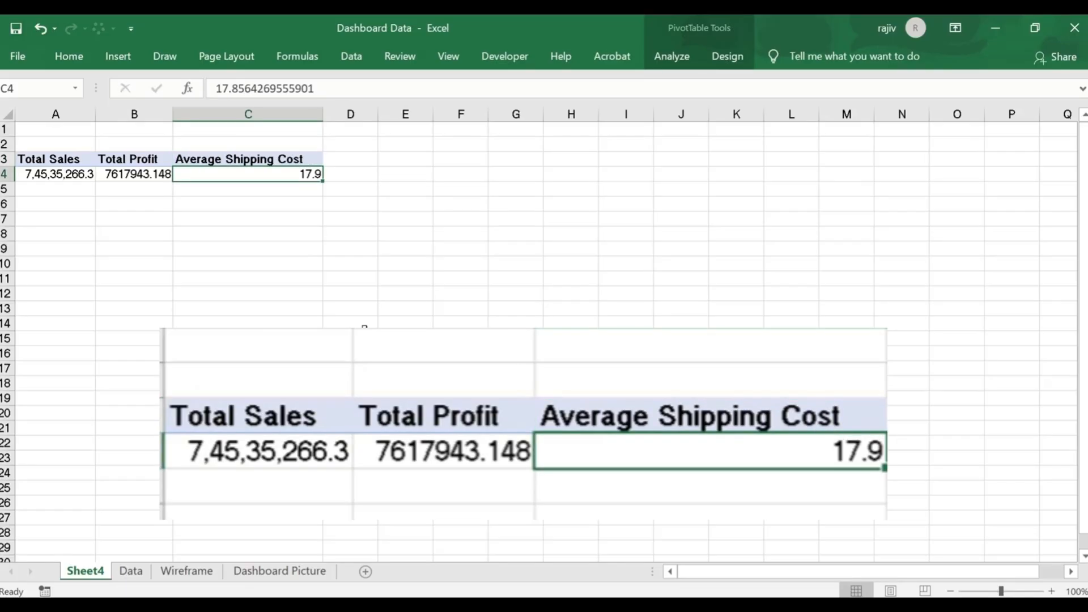
Step: Narrow column C and consult the Dashboard Picture sheet for the dashboard layout
{"action": "left_click_drag", "start_coordinate": [323, 117], "coordinate": [286, 118]}
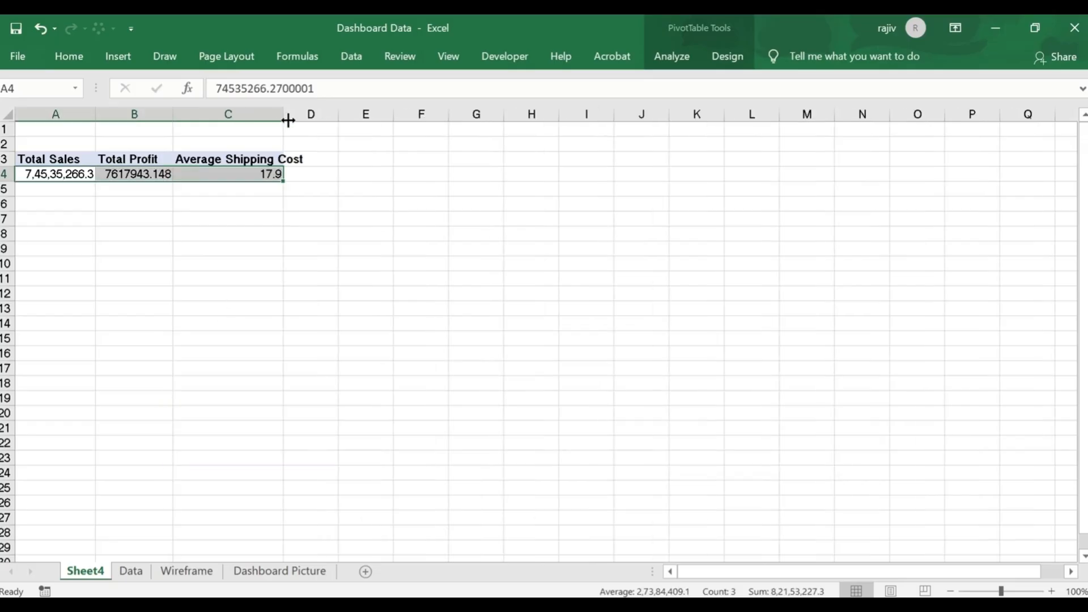
{"action": "left_click", "coordinate": [363, 203]}
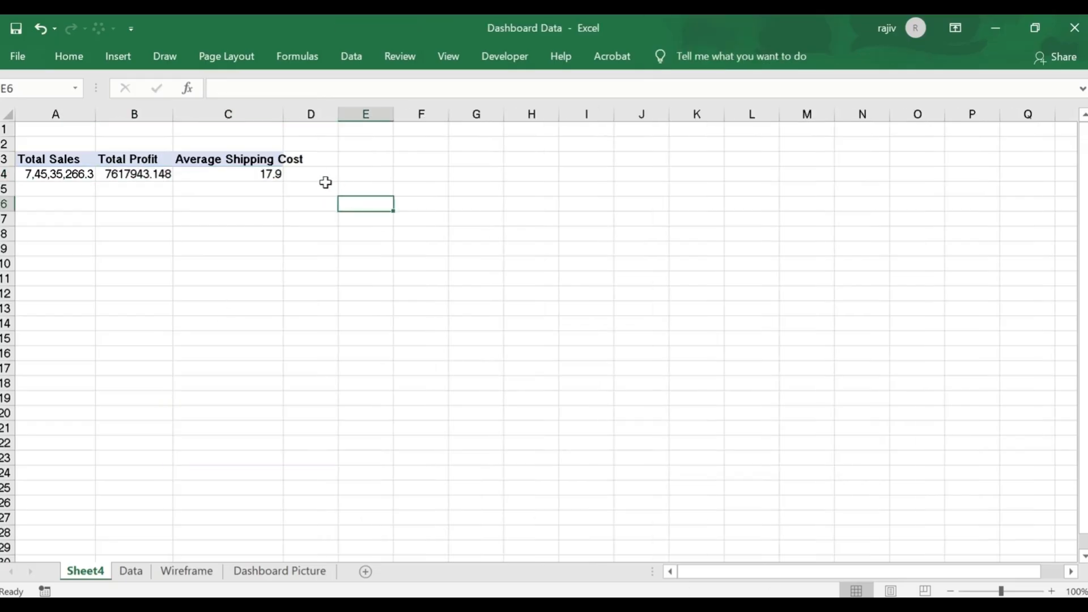
{"action": "left_click", "coordinate": [282, 570]}
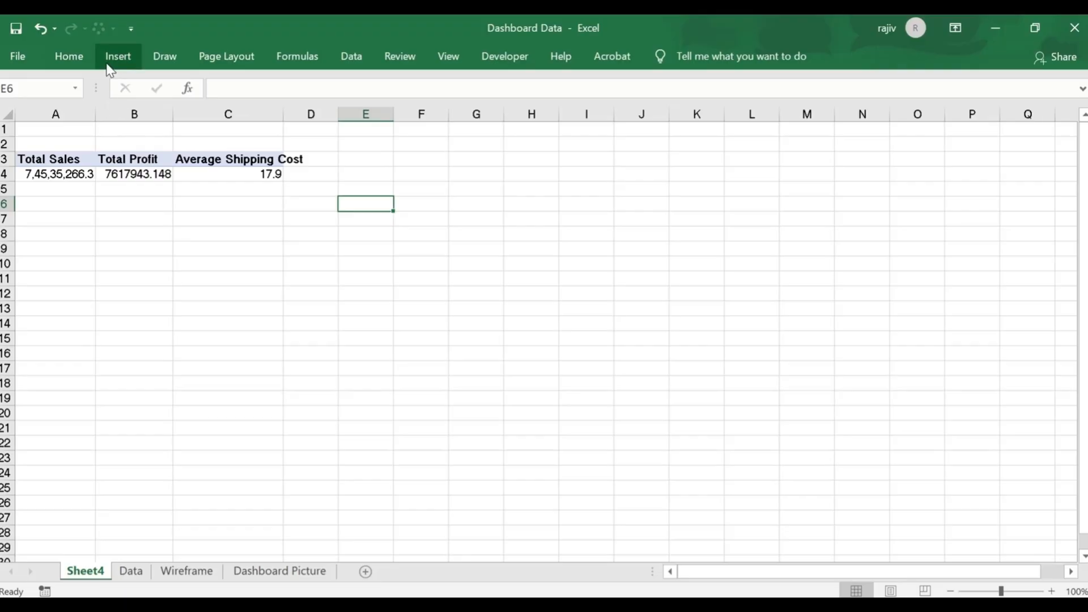
Step: Draw a rectangle with diagonally rounded corners, about 3.7 cm high and 6.3 cm wide, below the PivotTable over columns D to H
{"action": "left_click", "coordinate": [116, 57]}
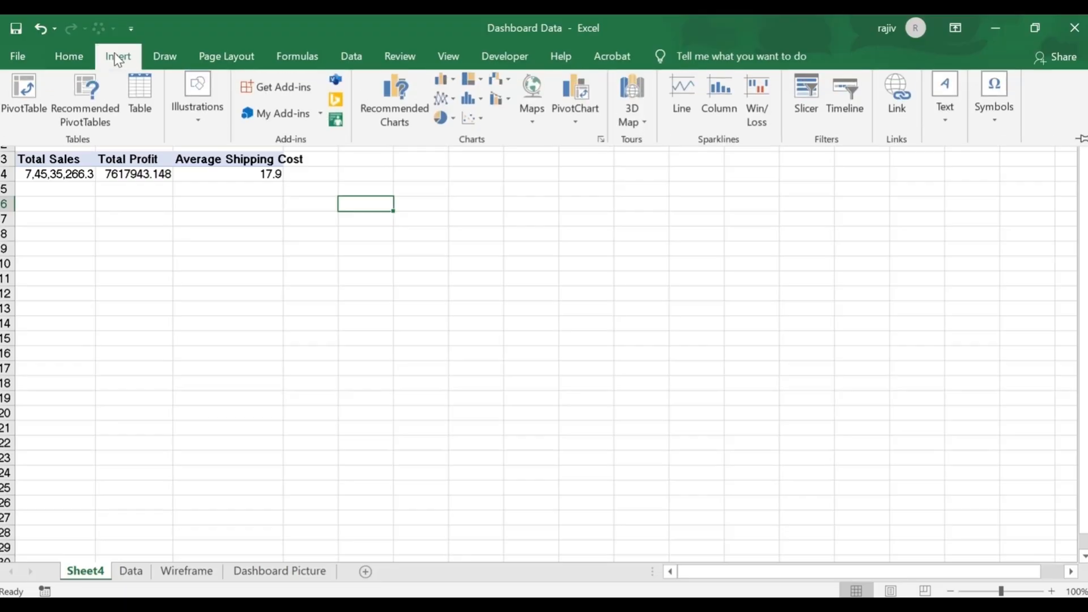
{"action": "left_click", "coordinate": [203, 121]}
{"action": "left_click", "coordinate": [228, 179]}
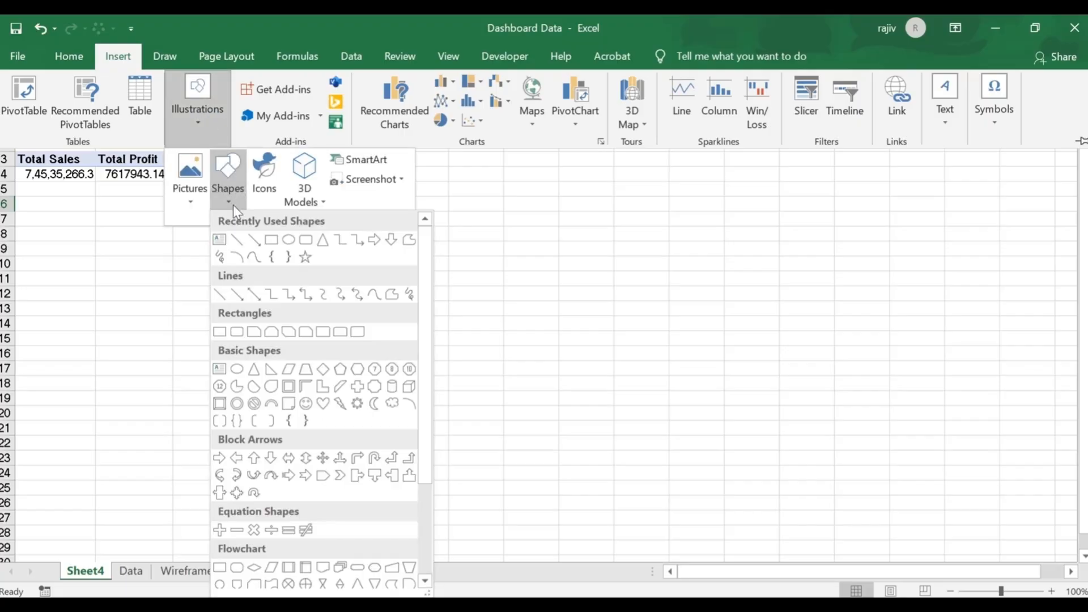
{"action": "left_click", "coordinate": [359, 333]}
{"action": "left_click_drag", "start_coordinate": [312, 219], "coordinate": [519, 342]}
{"action": "left_click", "coordinate": [673, 355]}
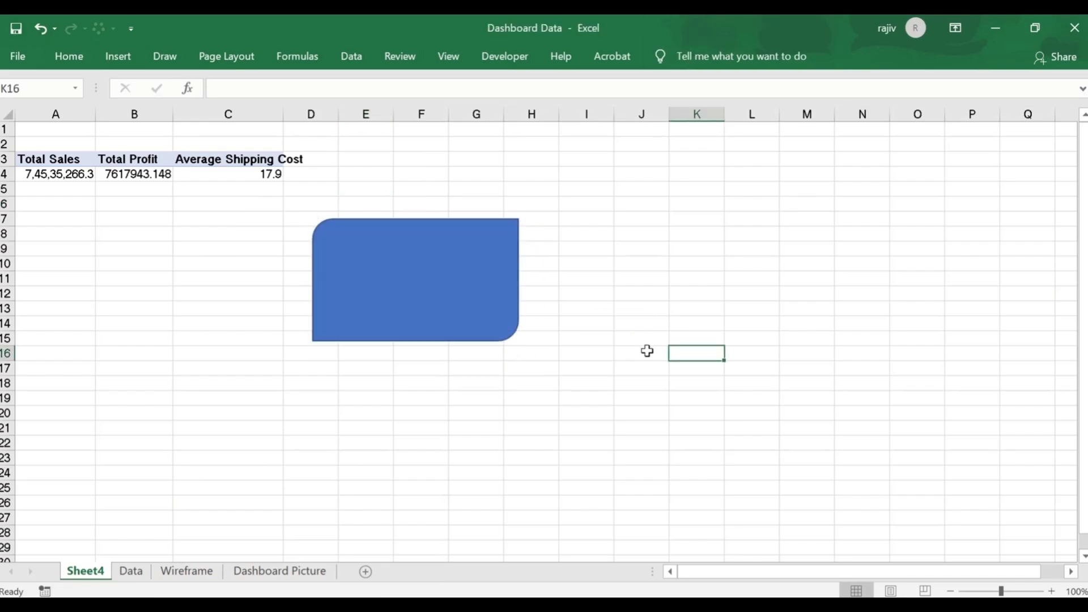
Step: Remove the outline of the blue rounded rectangle
{"action": "left_click", "coordinate": [492, 281]}
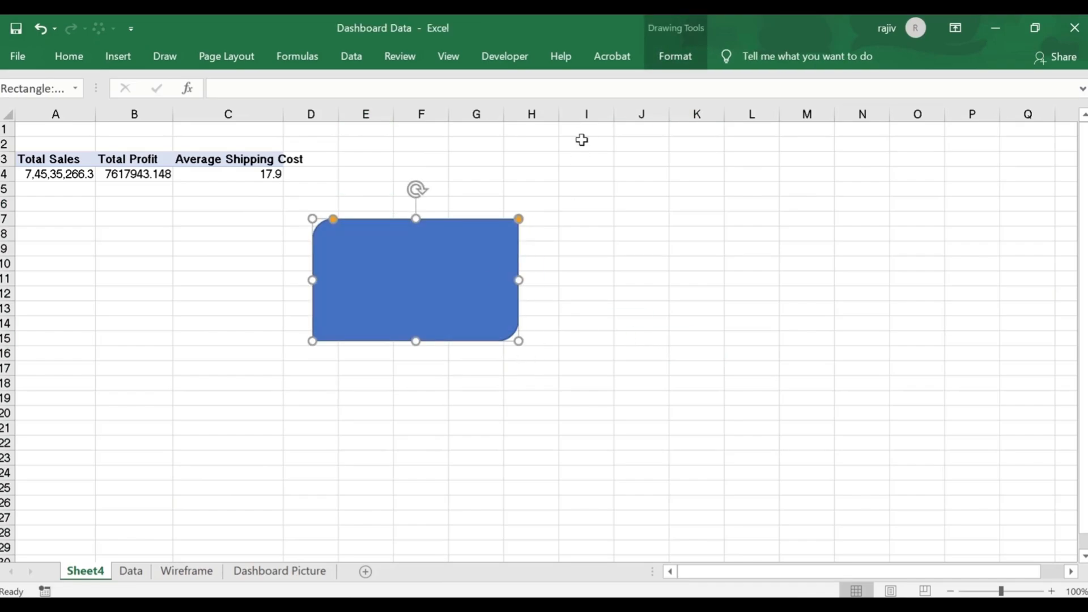
{"action": "left_click", "coordinate": [677, 56]}
{"action": "left_click", "coordinate": [441, 106]}
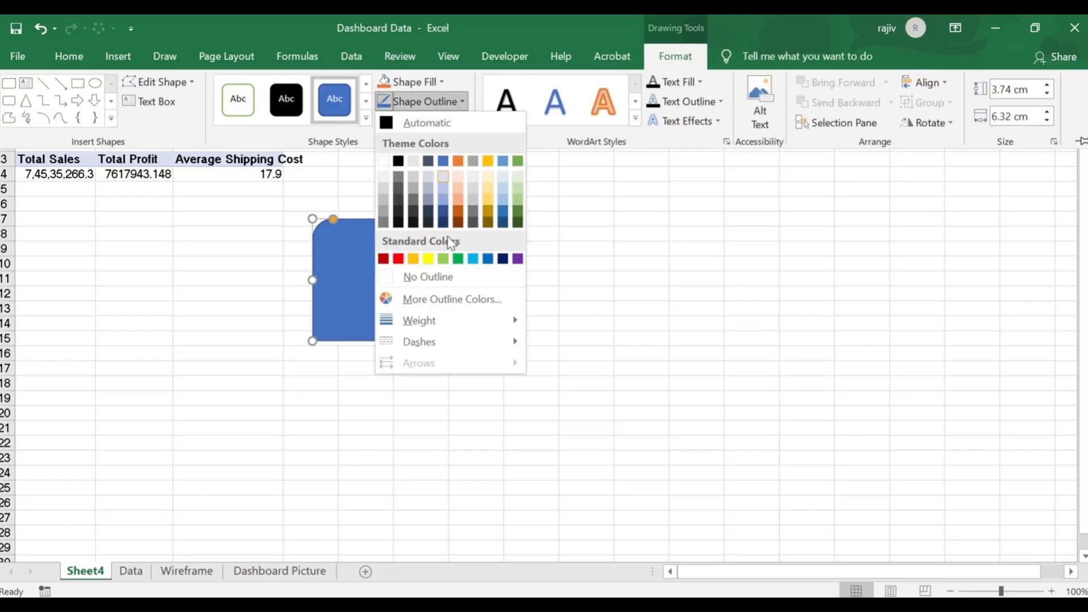
{"action": "left_click", "coordinate": [434, 281]}
{"action": "key", "text": "ctrl+F1"}
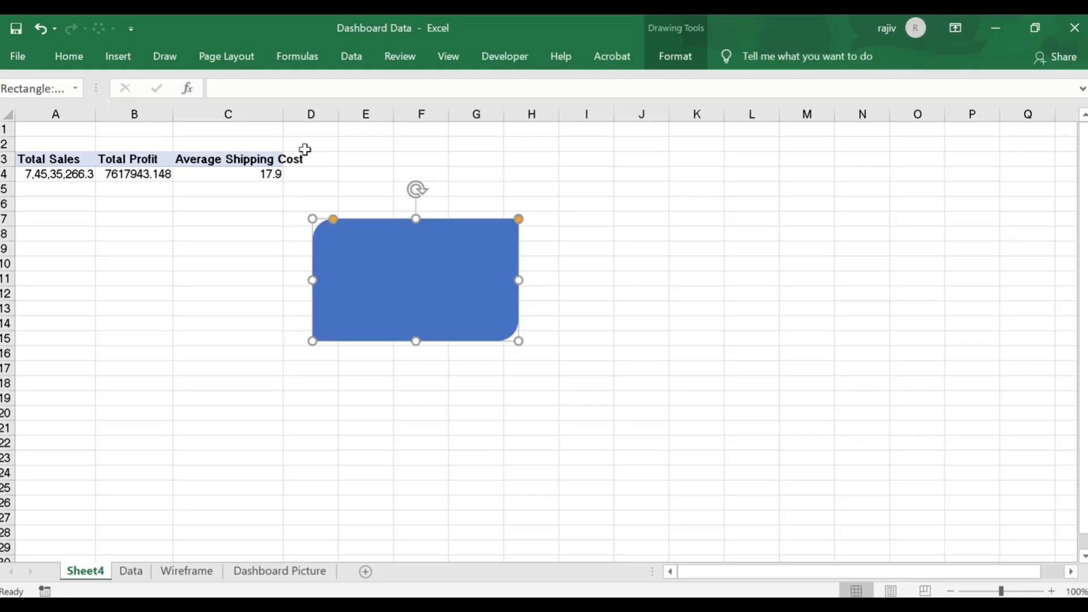
Step: Insert a text box beside the blue shape, spanning about columns I to L, with the text Total Sales
{"action": "left_click", "coordinate": [121, 55]}
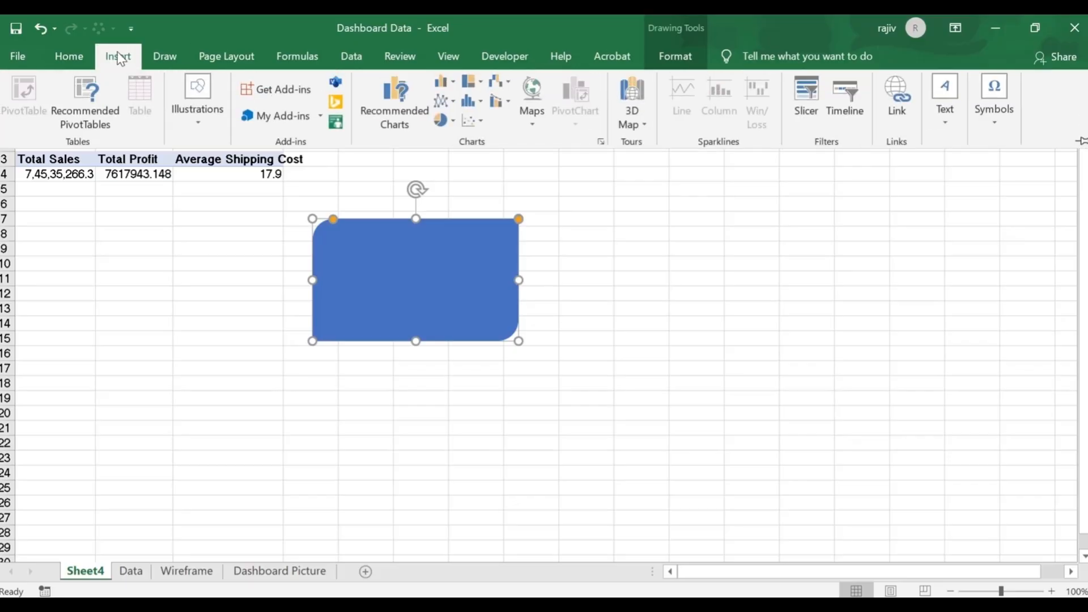
{"action": "left_click", "coordinate": [949, 112]}
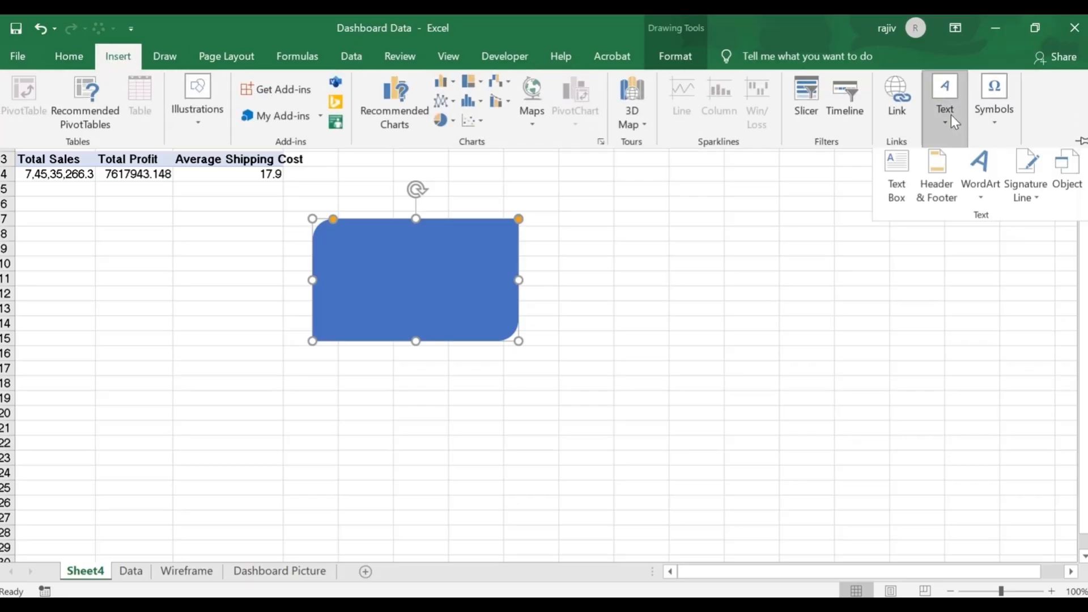
{"action": "left_click", "coordinate": [896, 169]}
{"action": "left_click_drag", "start_coordinate": [587, 215], "coordinate": [768, 239]}
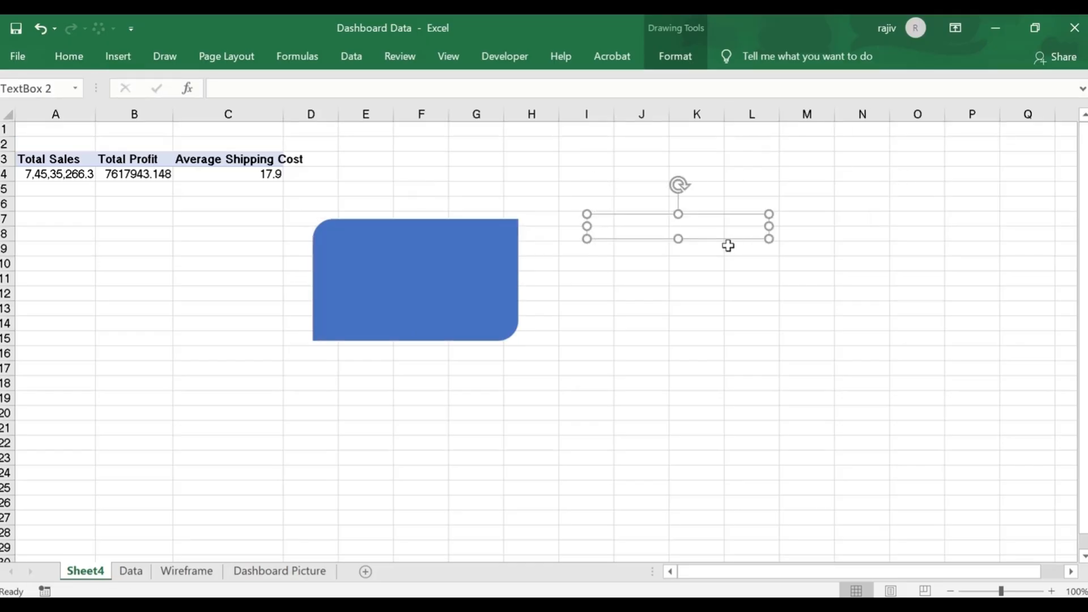
{"action": "type", "text": "T"}
Step: Set the Total Sales text to size 16 in white and move its text box onto the blue shape
{"action": "left_click", "coordinate": [70, 53]}
{"action": "left_click", "coordinate": [238, 115]}
{"action": "left_click", "coordinate": [199, 89]}
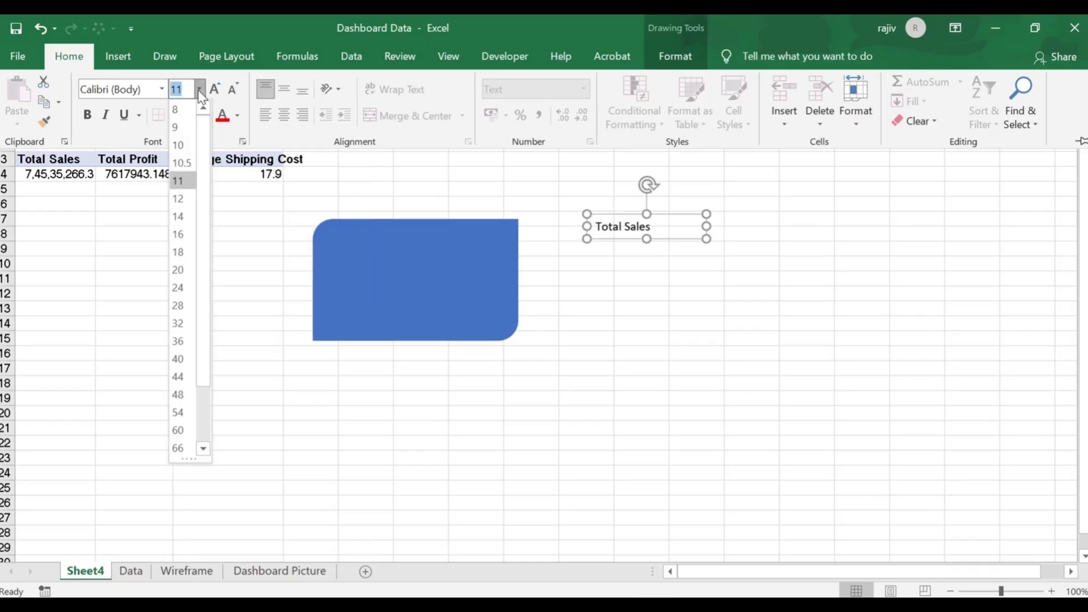
{"action": "left_click", "coordinate": [177, 234]}
{"action": "left_click", "coordinate": [240, 115]}
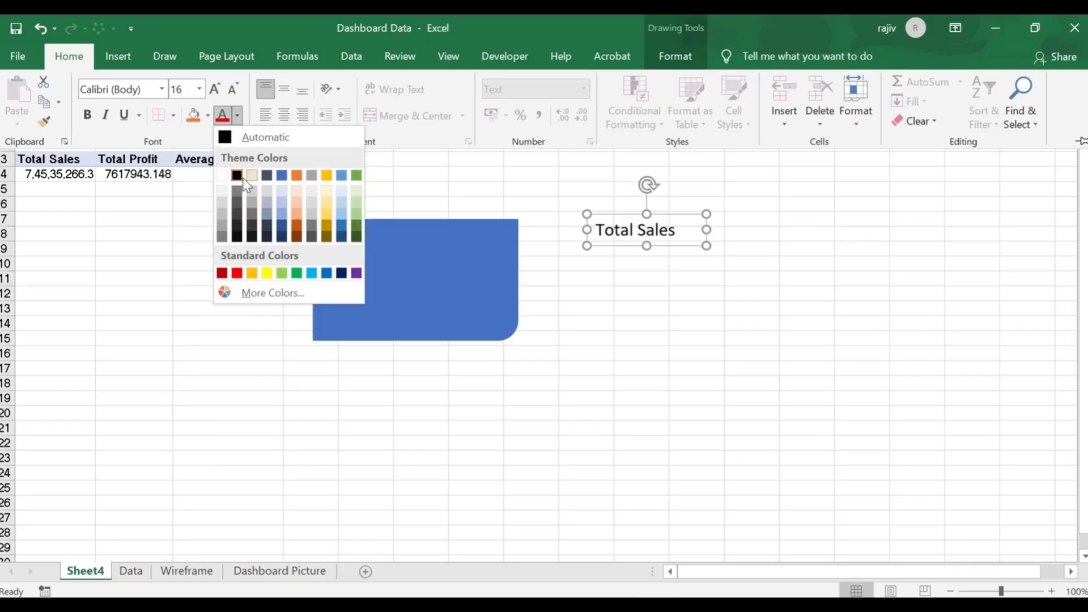
{"action": "left_click", "coordinate": [223, 175]}
{"action": "left_click_drag", "start_coordinate": [616, 215], "coordinate": [390, 231]}
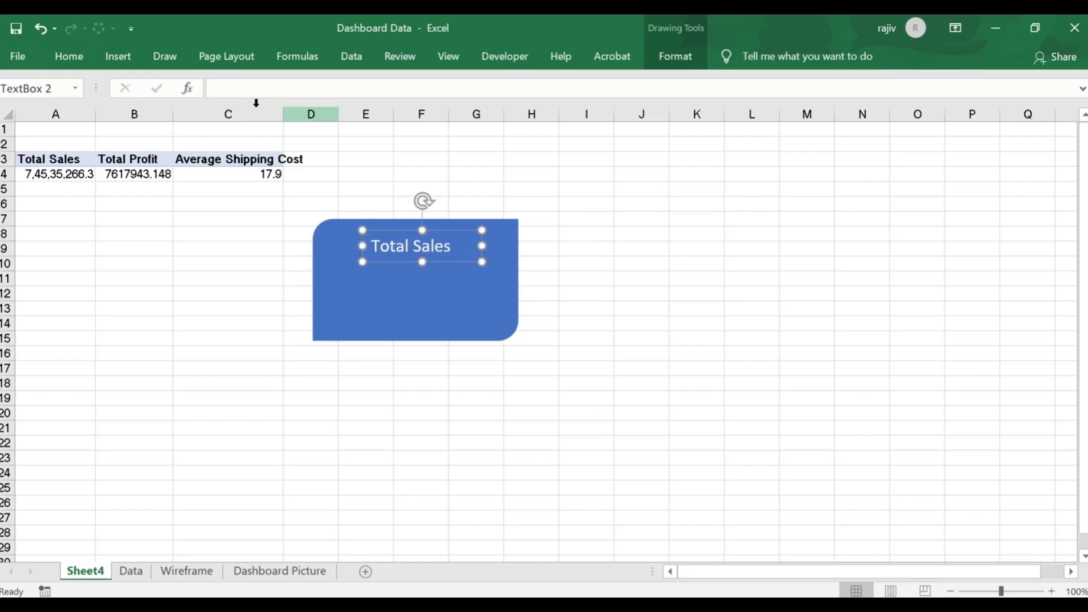
Step: Enlarge the Total Sales text to size 20 and centre its text box in the upper part of the blue shape
{"action": "left_click", "coordinate": [69, 56]}
{"action": "left_click", "coordinate": [199, 89]}
{"action": "left_click", "coordinate": [177, 270]}
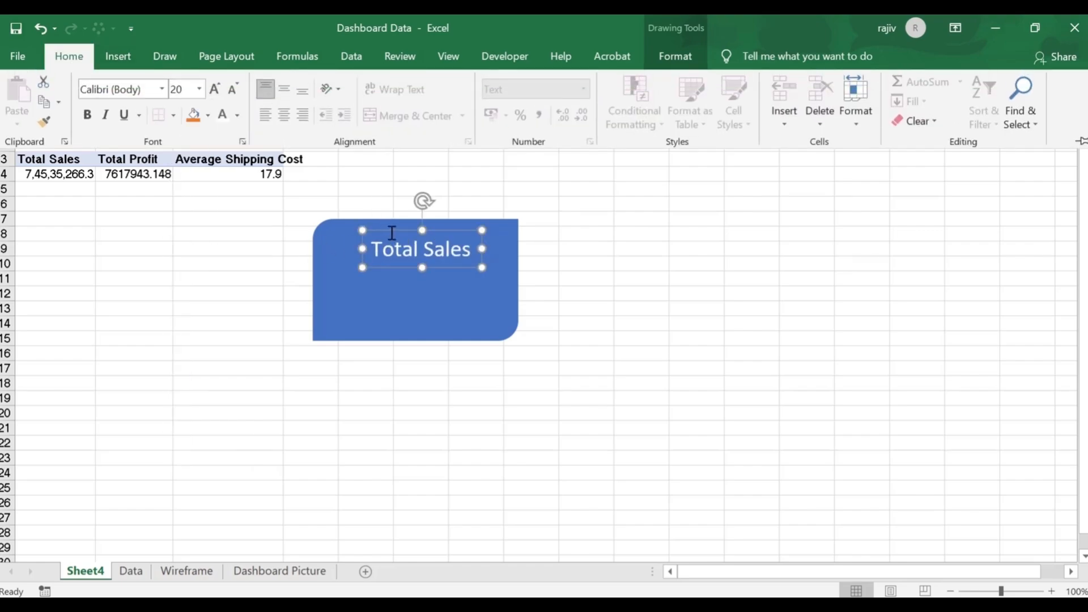
{"action": "left_click", "coordinate": [385, 232]}
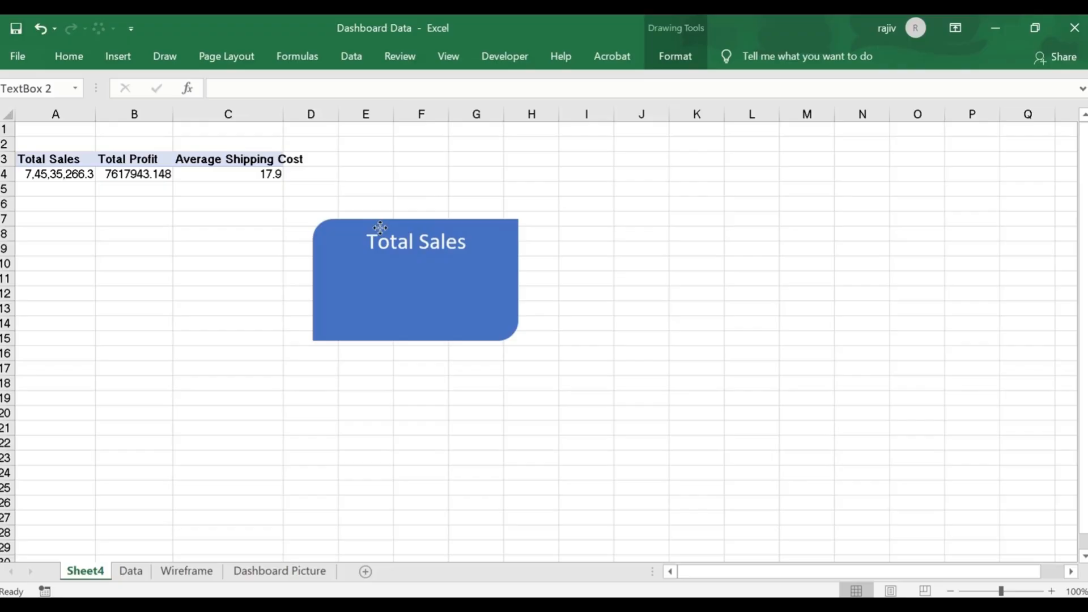
{"action": "left_click", "coordinate": [566, 279]}
{"action": "left_click", "coordinate": [393, 245]}
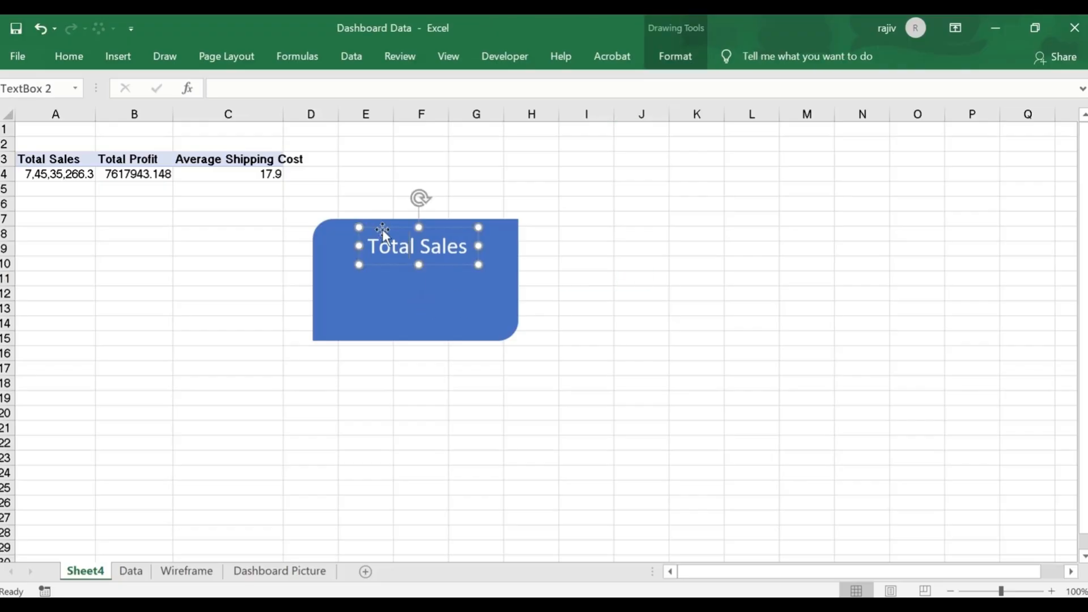
{"action": "left_click", "coordinate": [641, 263]}
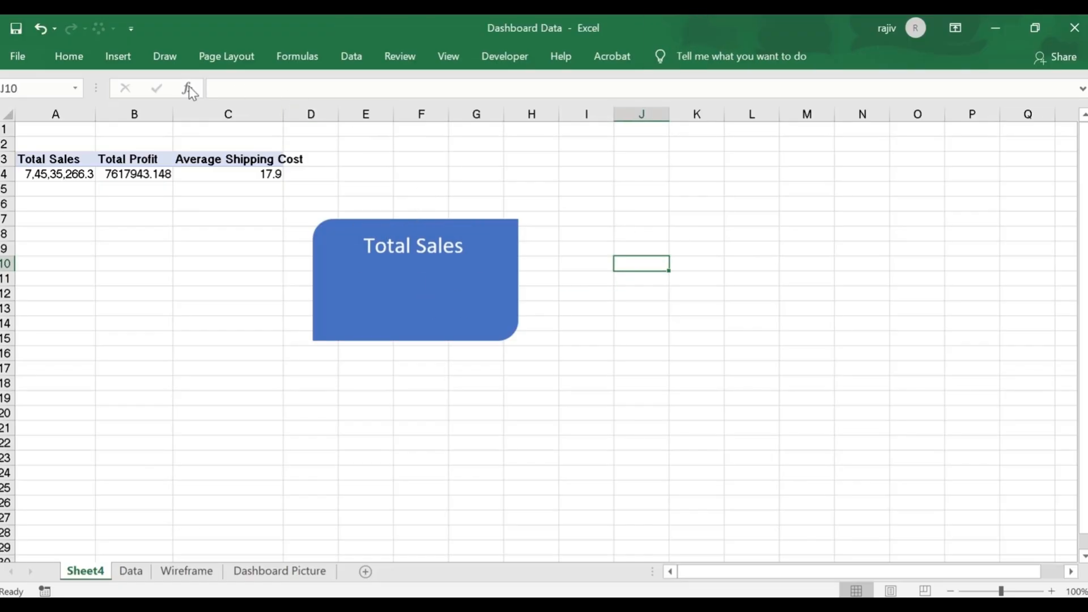
Step: Try to link a new text box beside the blue shape directly to the PivotTable's Total Sales value in A4
{"action": "left_click", "coordinate": [117, 56]}
{"action": "left_click", "coordinate": [945, 122]}
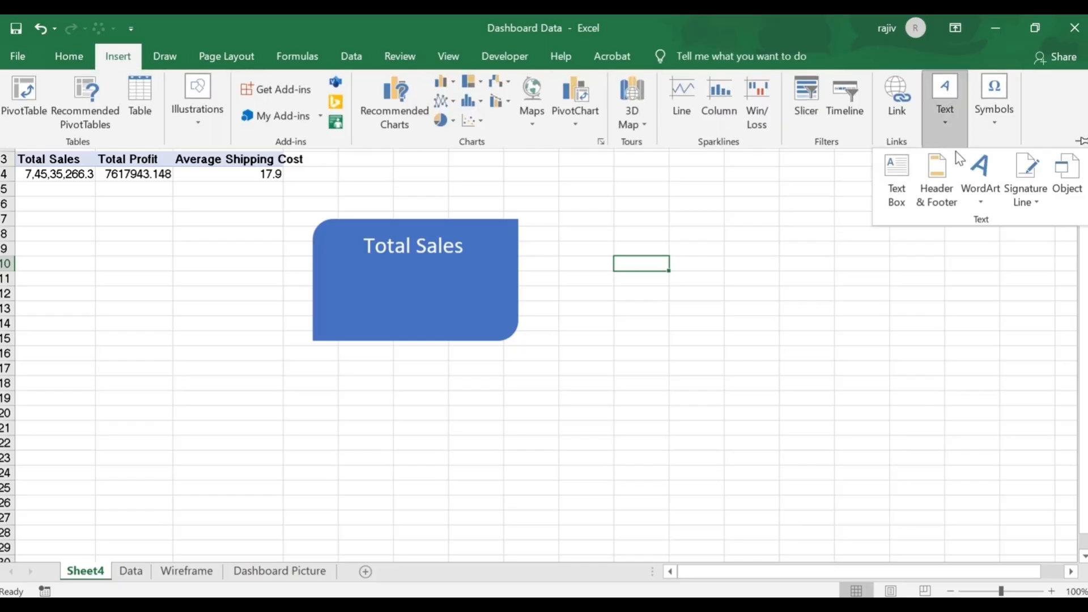
{"action": "left_click", "coordinate": [893, 181]}
{"action": "left_click_drag", "start_coordinate": [609, 233], "coordinate": [760, 256]}
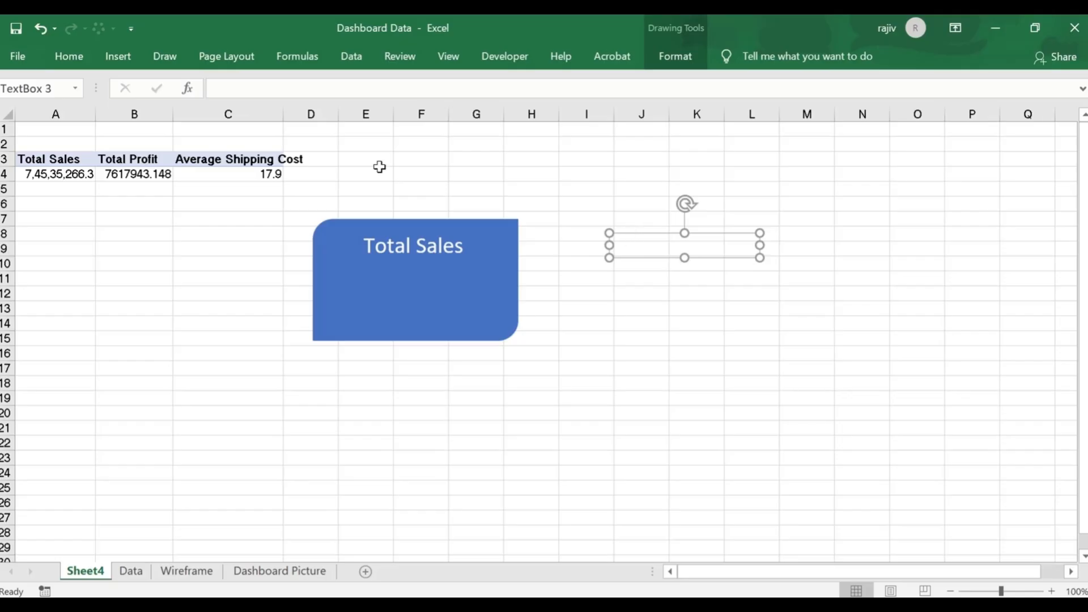
{"action": "left_click", "coordinate": [266, 86]}
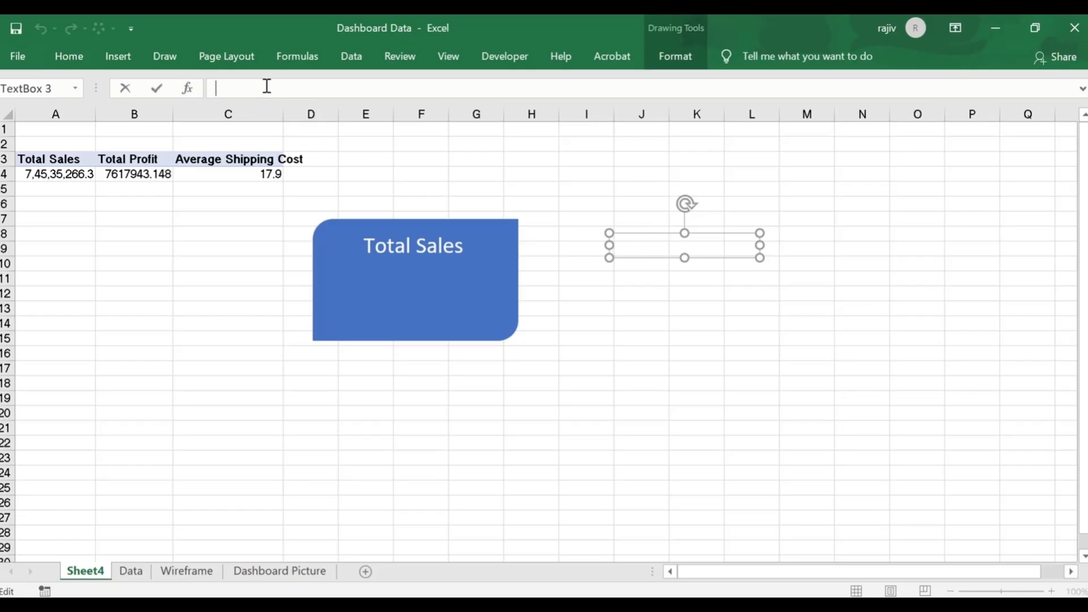
{"action": "left_click", "coordinate": [40, 174]}
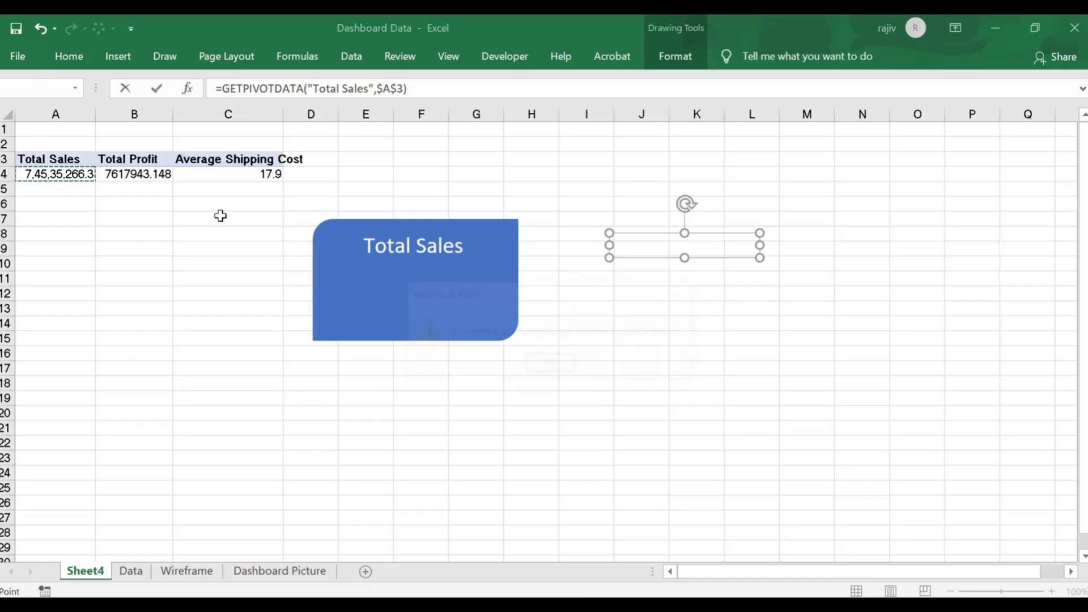
{"action": "key", "text": "Return"}
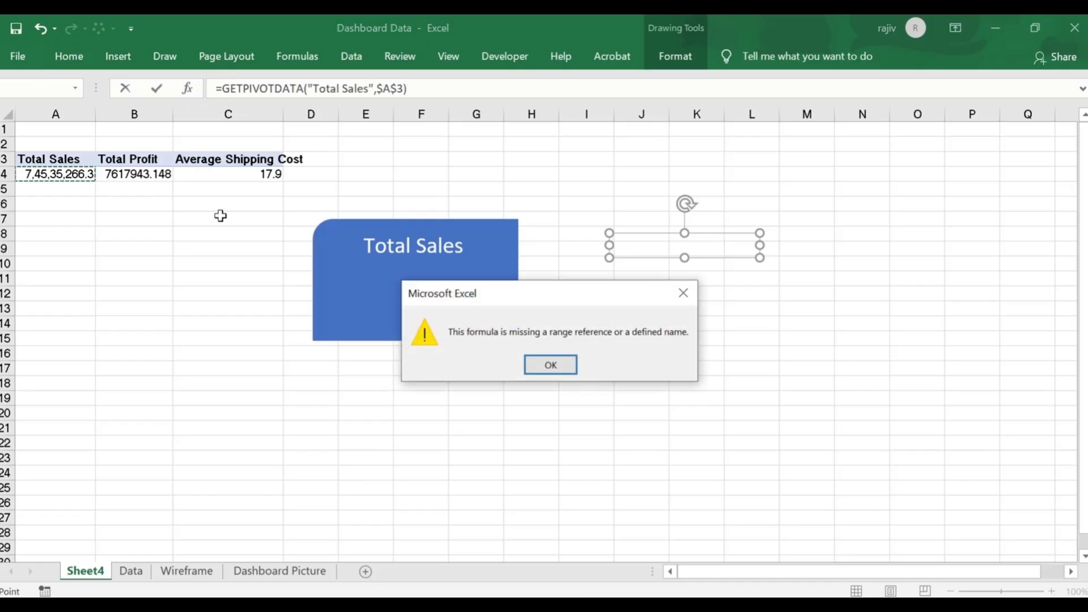
{"action": "left_click", "coordinate": [550, 365]}
{"action": "key", "text": "Escape"}
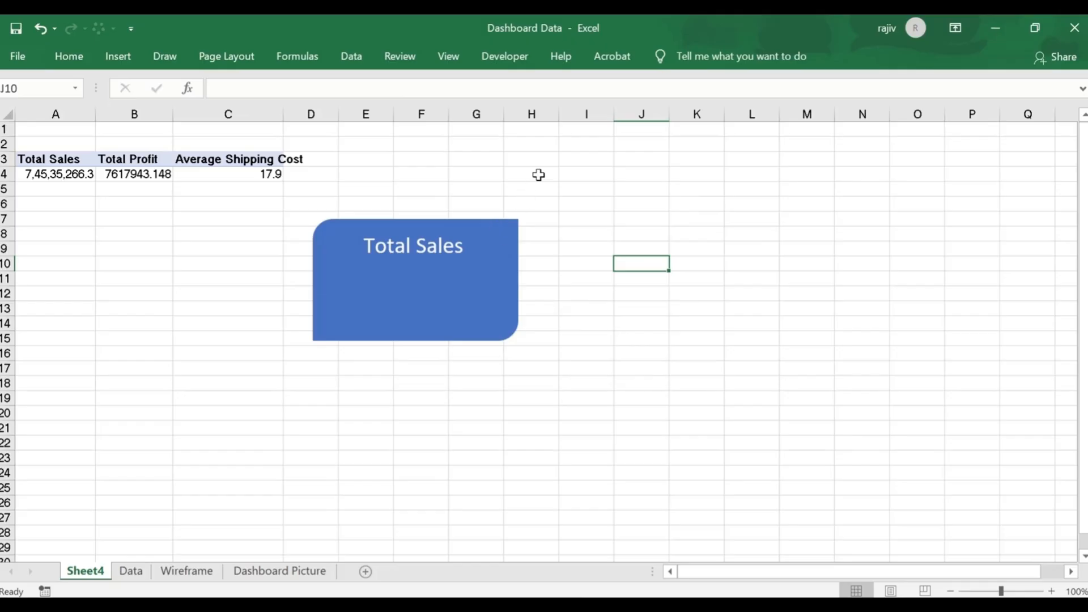
Step: Fill cells H3:L3 with light grey as a heading band
{"action": "left_click_drag", "start_coordinate": [534, 164], "coordinate": [744, 157]}
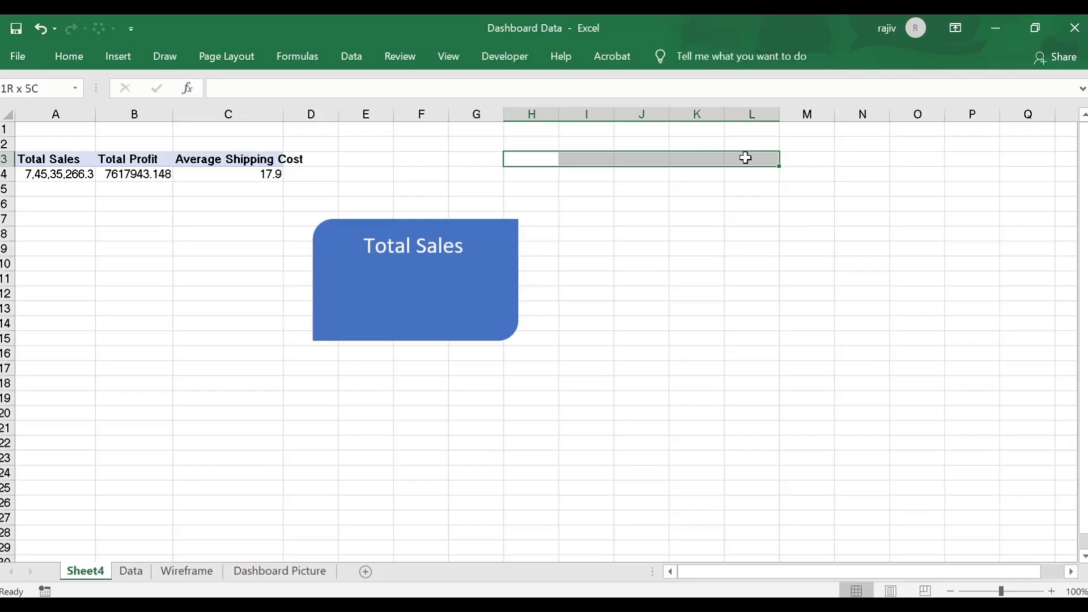
{"action": "left_click", "coordinate": [67, 55]}
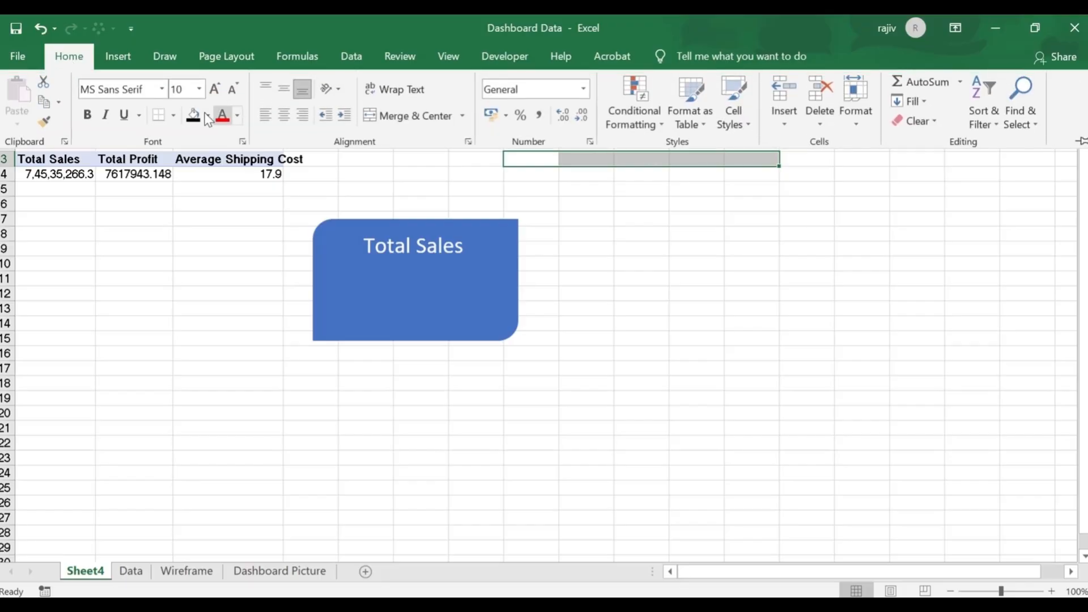
{"action": "left_click", "coordinate": [207, 116]}
{"action": "left_click", "coordinate": [229, 156]}
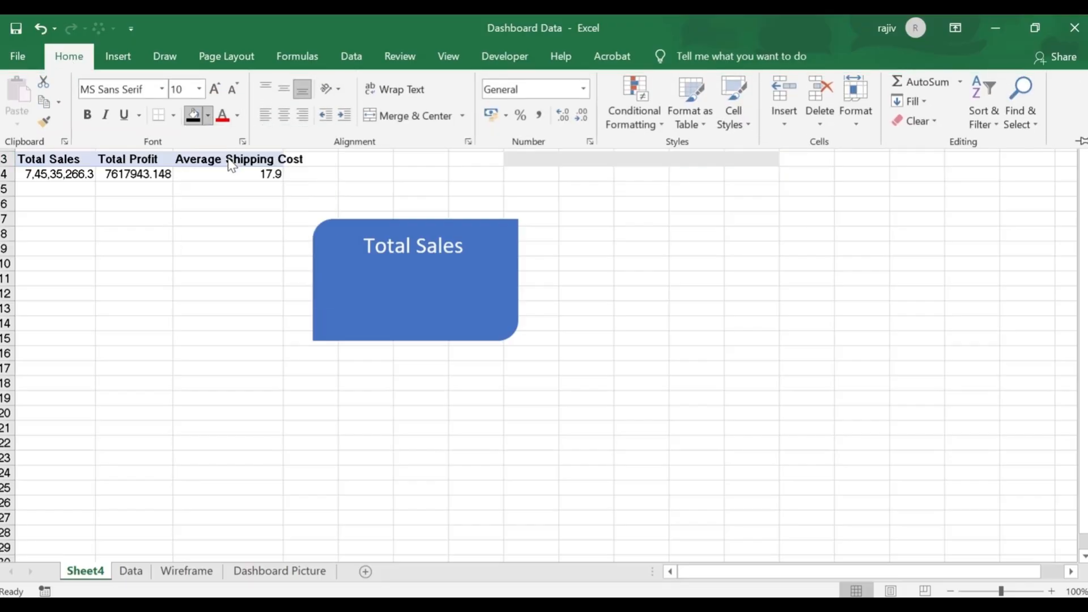
{"action": "left_click", "coordinate": [597, 179]}
Step: Enter the heading Data for Text Boxes in cell H3
{"action": "left_click", "coordinate": [551, 159]}
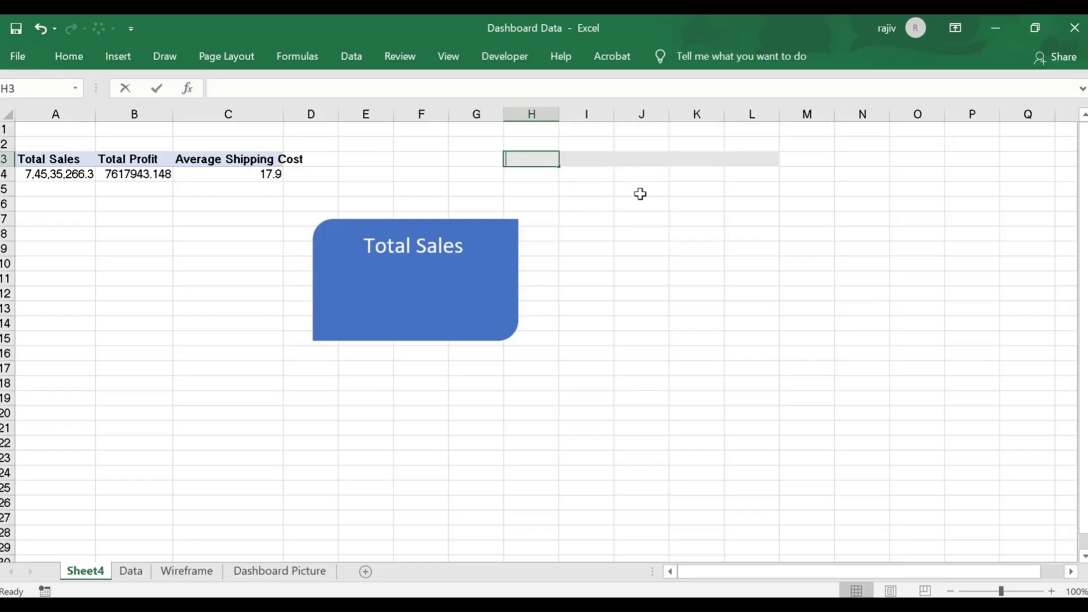
{"action": "type", "text": "Data for Te"}
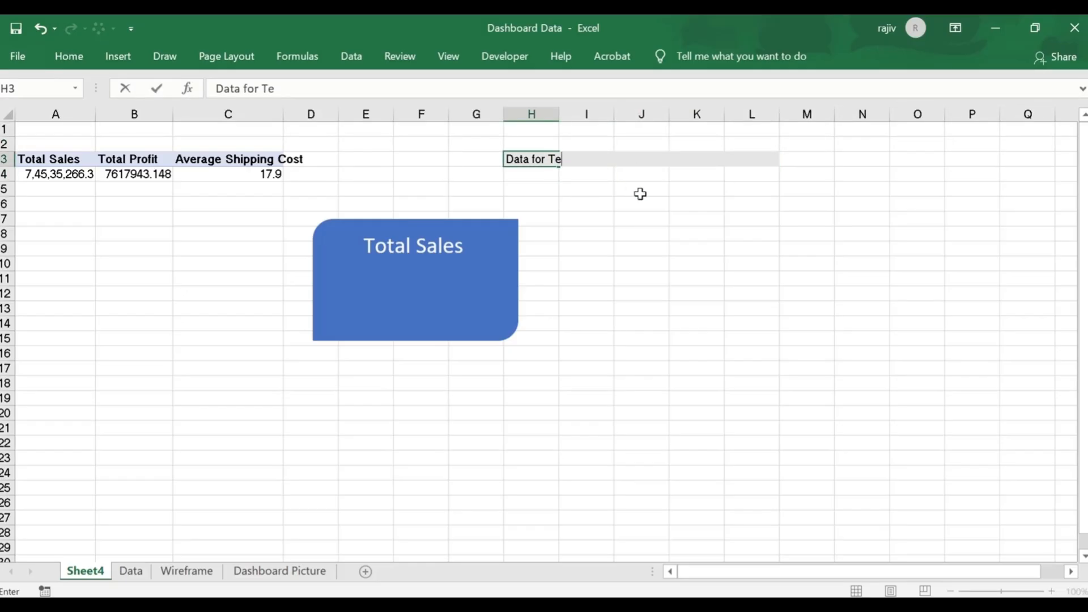
{"action": "type", "text": "xt Boxe"}
{"action": "key", "text": "BackSpace"}
{"action": "type", "text": "xes"}
{"action": "key", "text": "Return"}
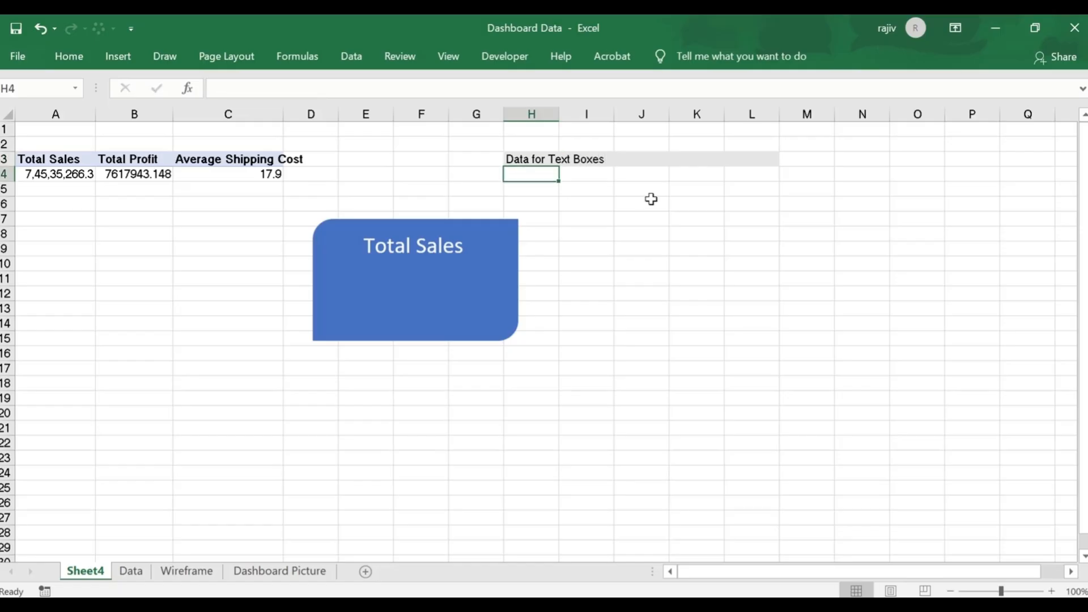
Step: Enter the labels Total Sales, Total Profit and Average Shipping Cost in cells H4 to H6
{"action": "type", "text": "="}
{"action": "key", "text": "Escape"}
{"action": "type", "text": "Tota"}
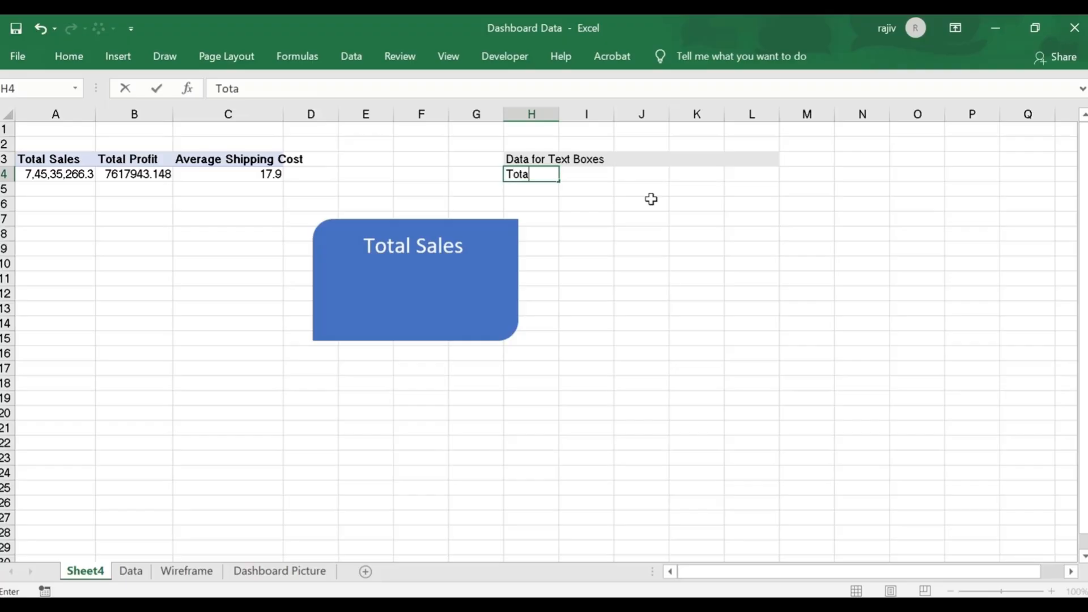
{"action": "type", "text": "l Sales"}
{"action": "key", "text": "Return"}
{"action": "type", "text": "Total Pr"}
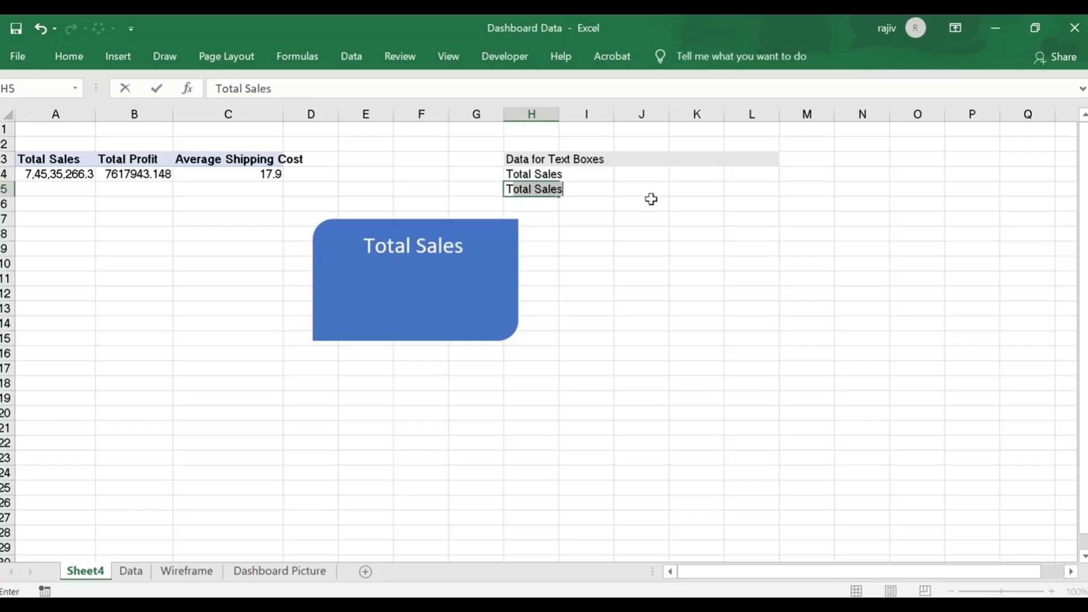
{"action": "type", "text": "ofit"}
{"action": "key", "text": "Return"}
{"action": "type", "text": "Average Shipping Cost"}
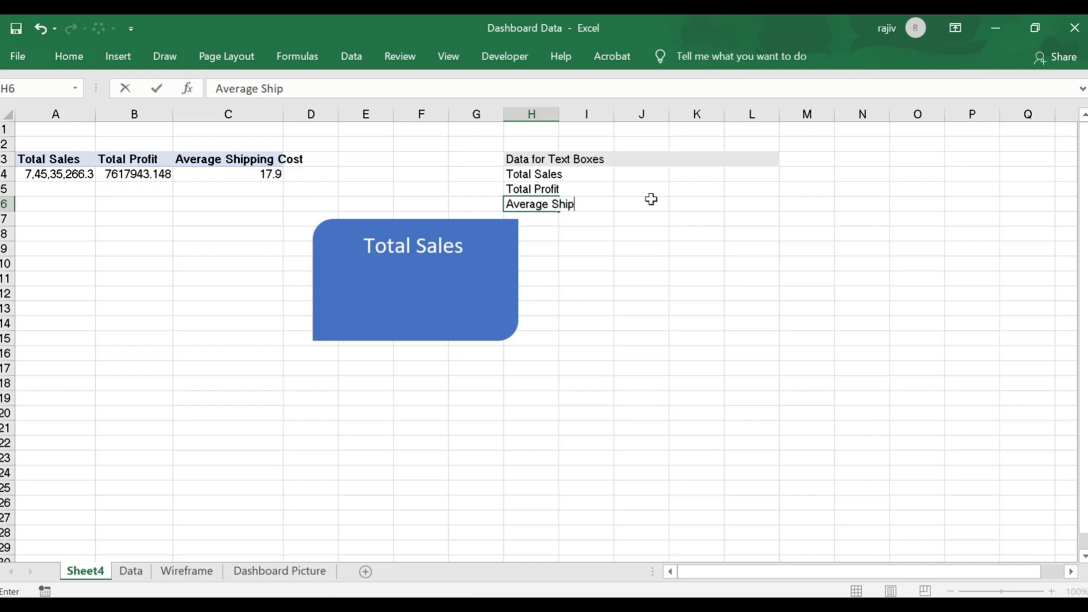
{"action": "key", "text": "Return"}
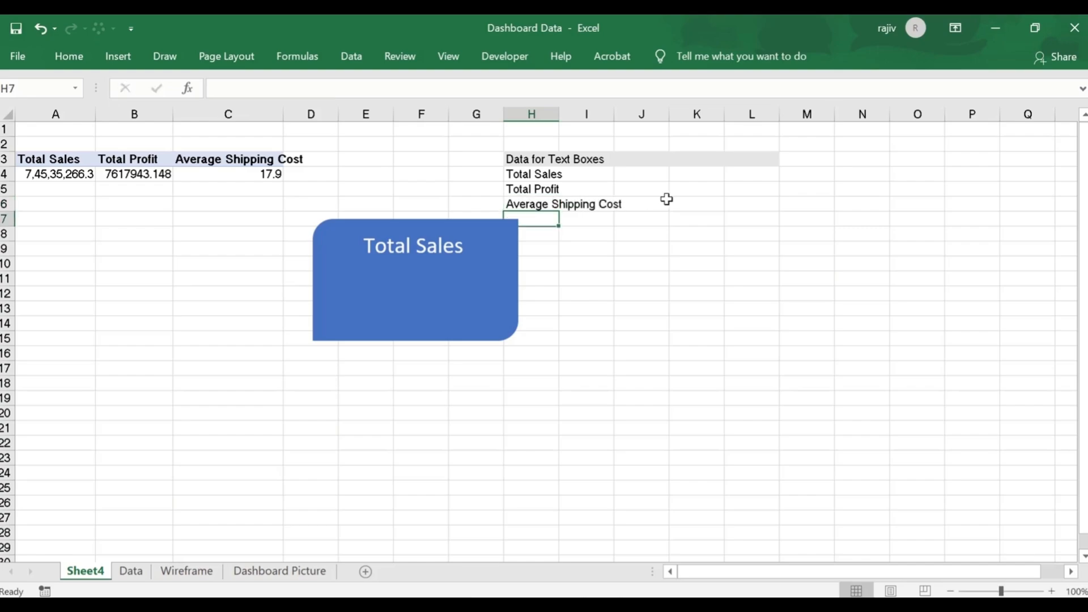
Step: Reference the PivotTable's Total Sales value in cell I4 with =GETPIVOTDATA("Total Sales",$A$3)
{"action": "left_click", "coordinate": [608, 175]}
{"action": "type", "text": "="}
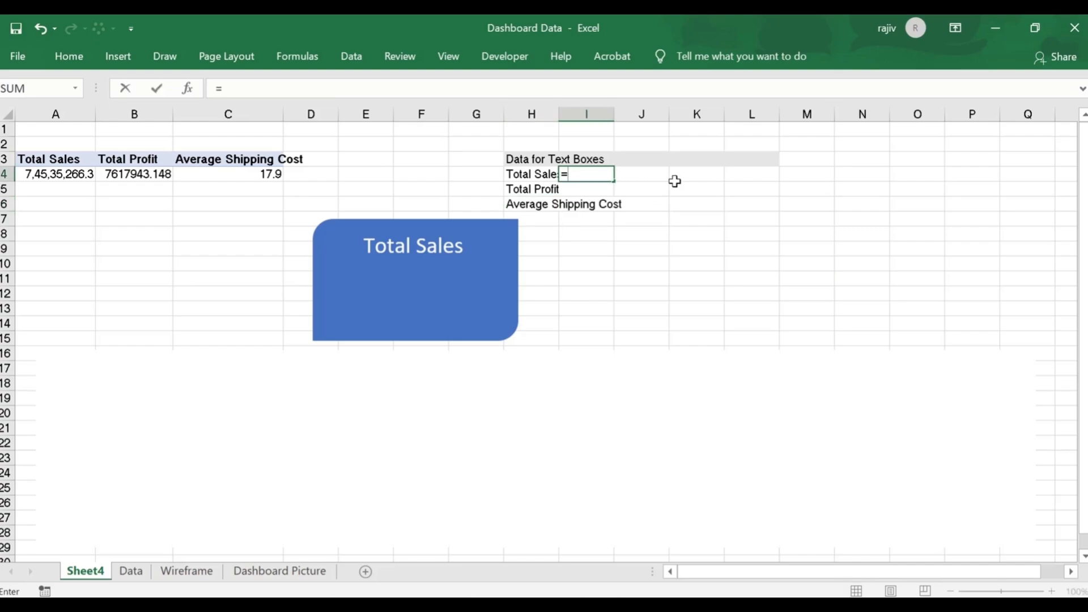
{"action": "left_click", "coordinate": [61, 175]}
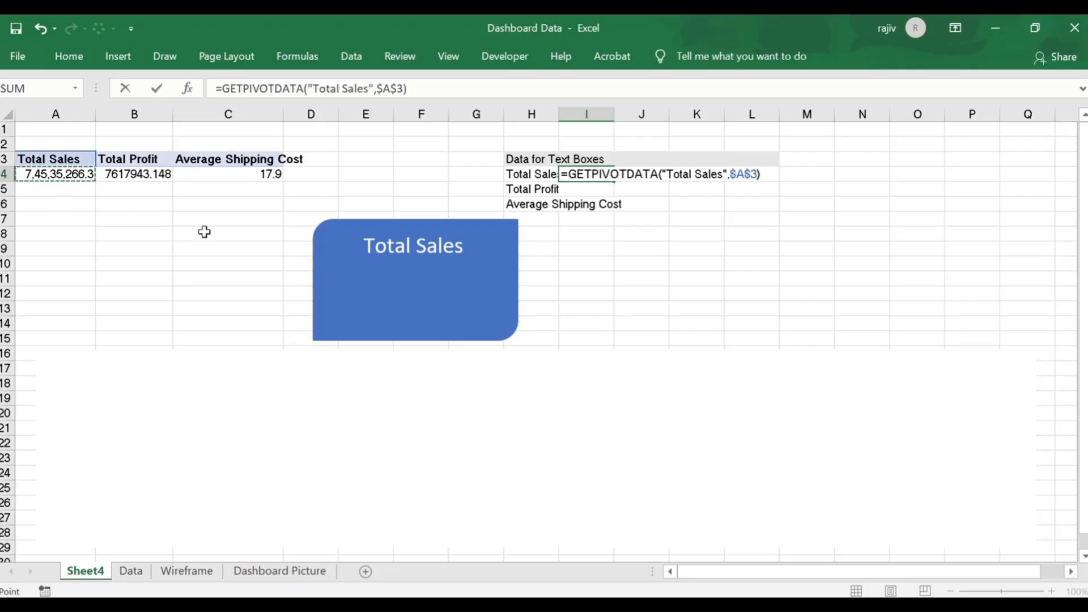
{"action": "key", "text": "Return"}
Step: Format the Total Sales figure in I4 with thousands separators and no decimals
{"action": "key", "text": "shift+Up"}
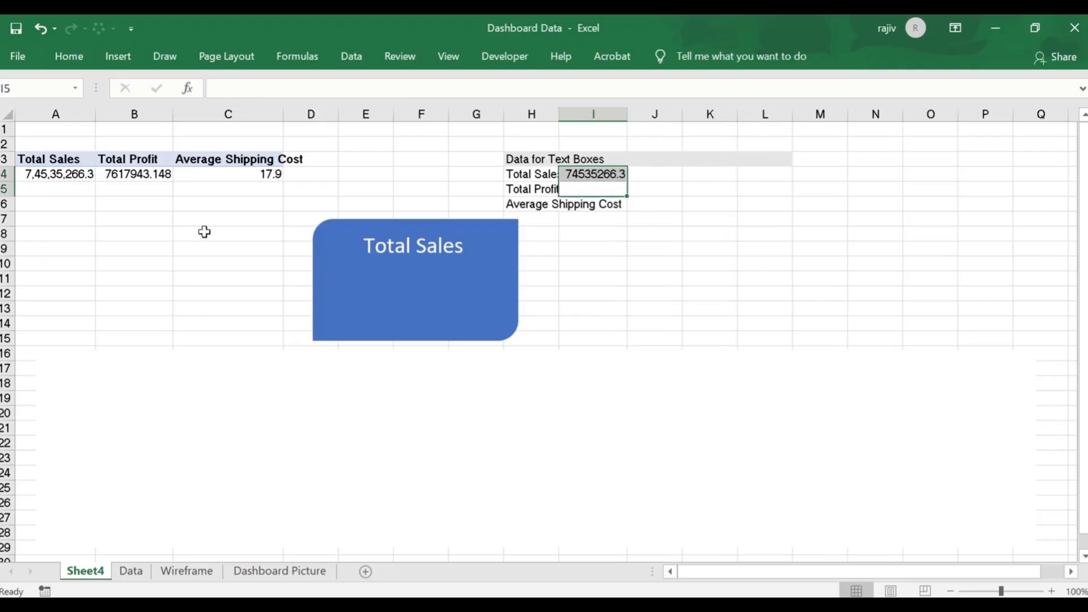
{"action": "key", "text": "Up"}
{"action": "left_click", "coordinate": [69, 56]}
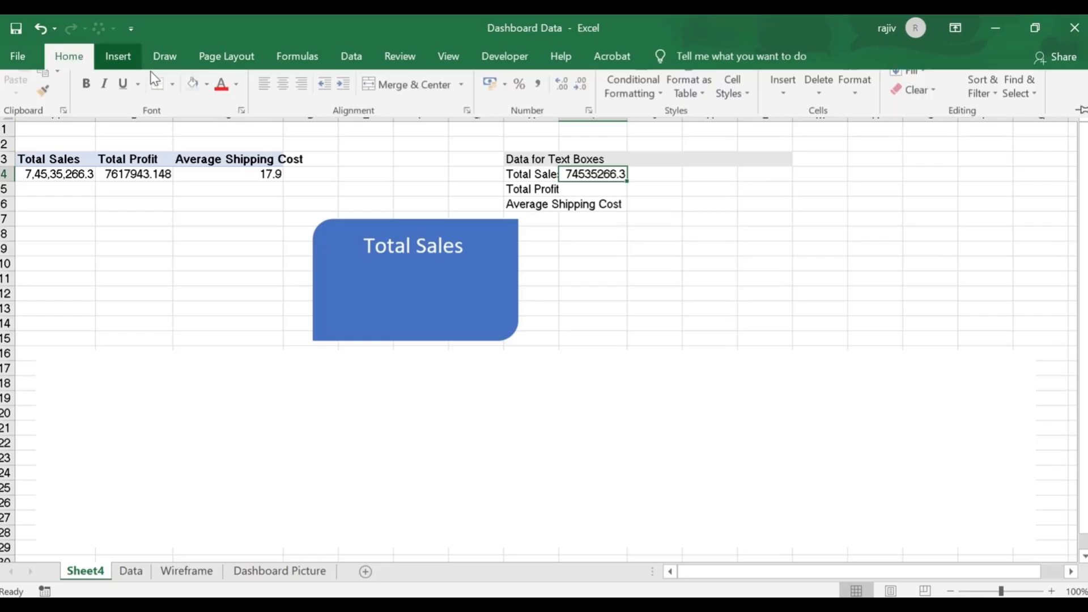
{"action": "left_click", "coordinate": [538, 116]}
{"action": "left_click", "coordinate": [582, 115]}
{"action": "left_click", "coordinate": [581, 115]}
Step: Reference the PivotTable's Total Profit value in I5 and its Average Shipping Cost value in I6
{"action": "left_click", "coordinate": [607, 193]}
{"action": "left_click", "coordinate": [606, 193]}
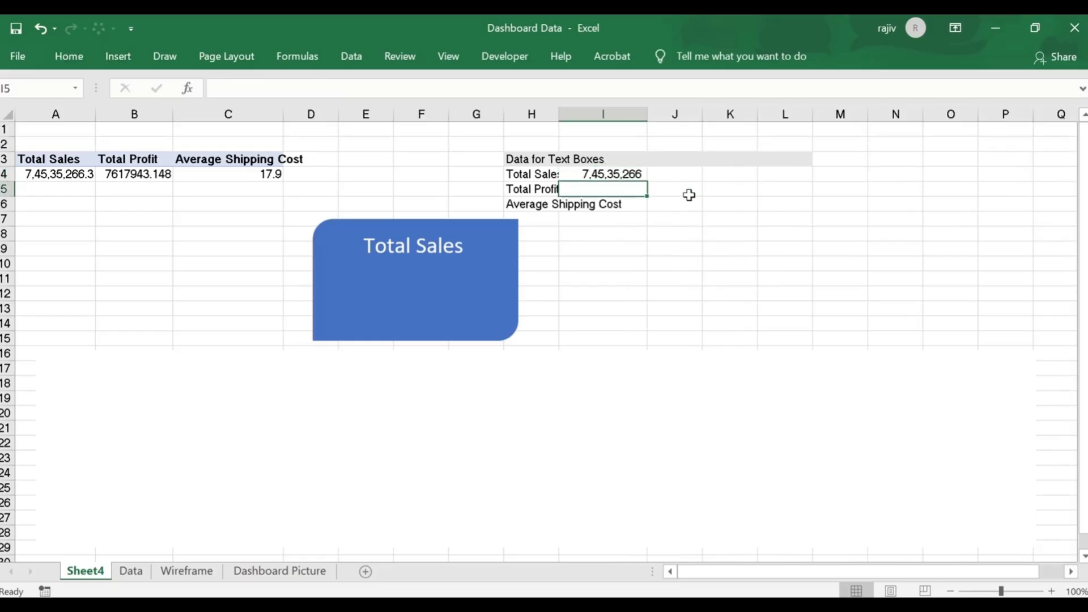
{"action": "type", "text": "="}
{"action": "left_click", "coordinate": [142, 177]}
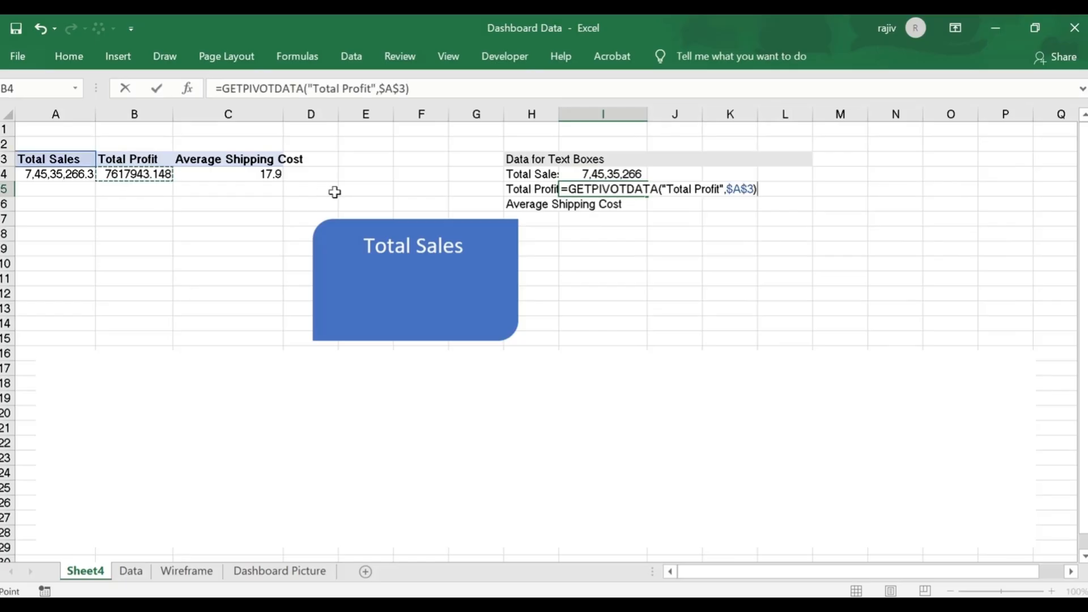
{"action": "key", "text": "Return"}
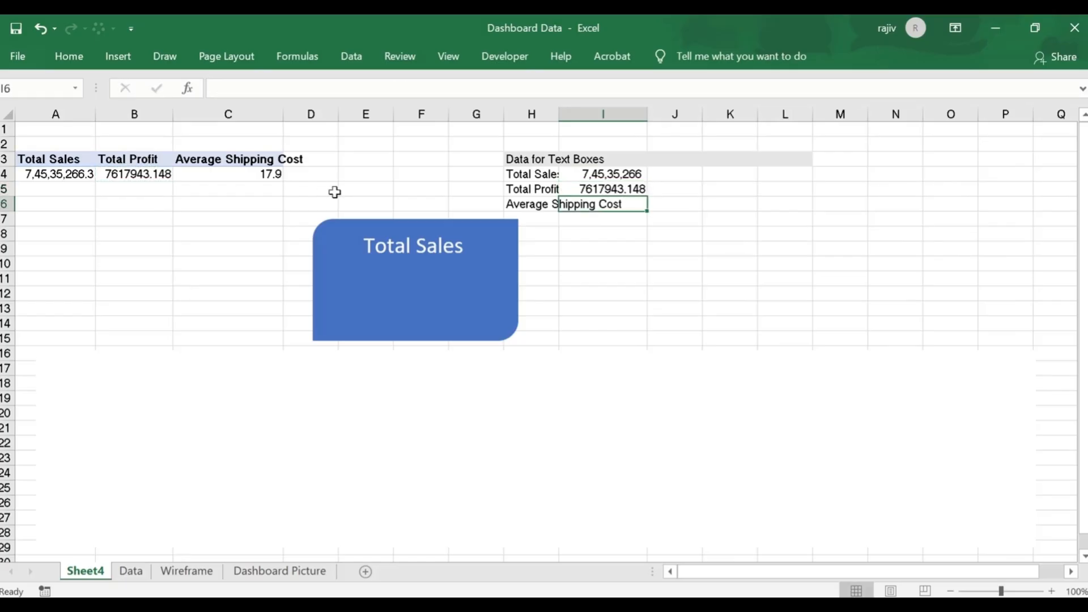
{"action": "type", "text": "="}
{"action": "left_click", "coordinate": [278, 179]}
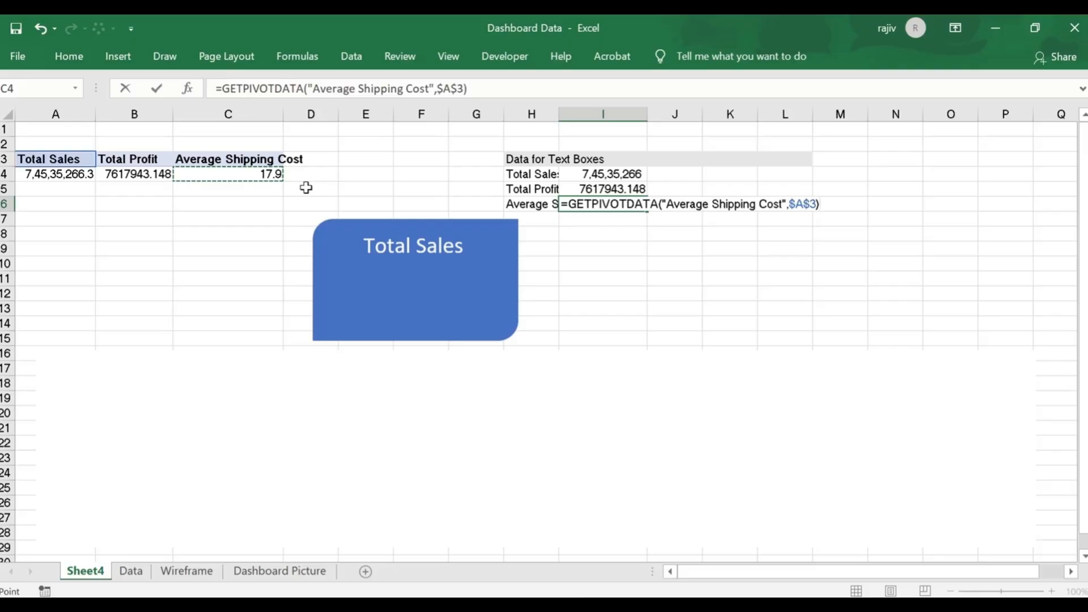
{"action": "key", "text": "Return"}
Step: Format cells I4:I6 with thousands separators and no decimals
{"action": "key", "text": "Up"}
{"action": "key", "text": "Up"}
{"action": "key", "text": "Up"}
{"action": "key", "text": "shift+Down"}
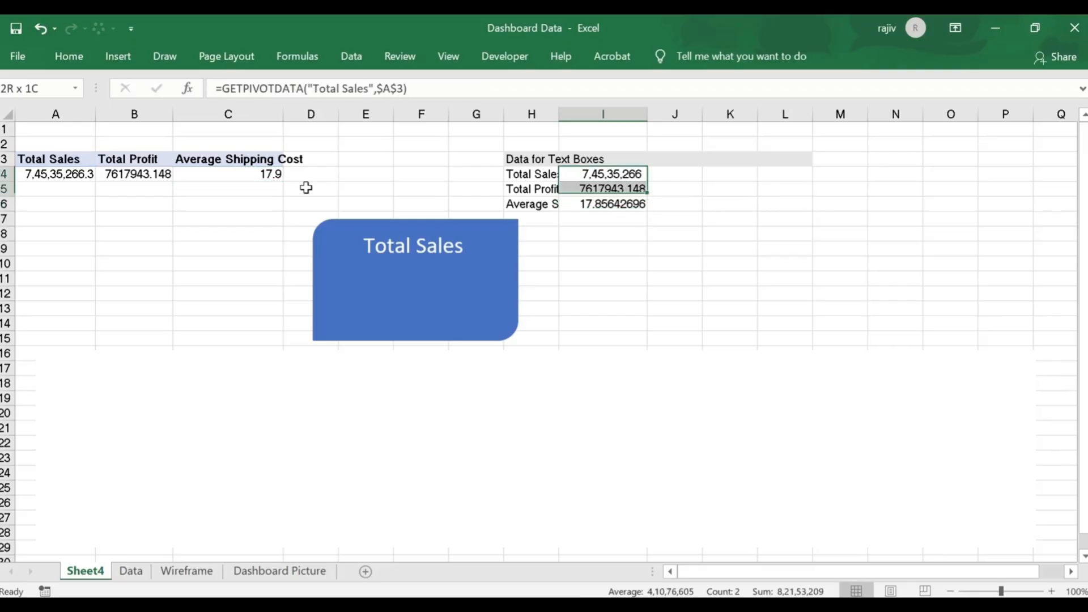
{"action": "key", "text": "shift+Down"}
{"action": "left_click", "coordinate": [69, 56]}
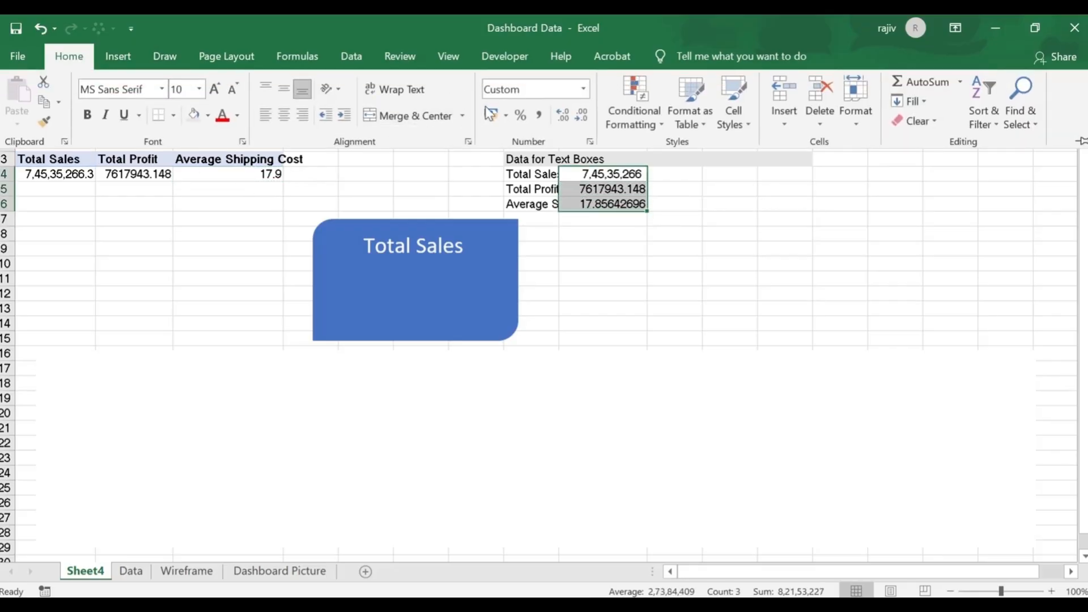
{"action": "left_click", "coordinate": [539, 115]}
{"action": "left_click", "coordinate": [581, 116]}
{"action": "left_click", "coordinate": [581, 115]}
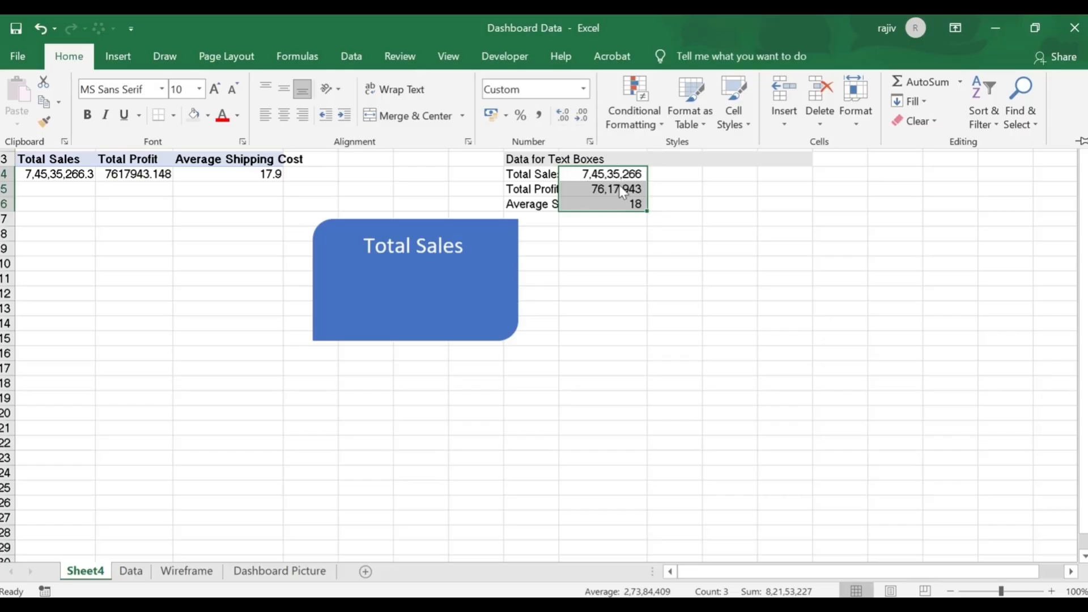
Step: Show the average shipping cost in I6 with one decimal and autofit column H to its labels
{"action": "left_click", "coordinate": [634, 211]}
{"action": "left_click", "coordinate": [633, 205]}
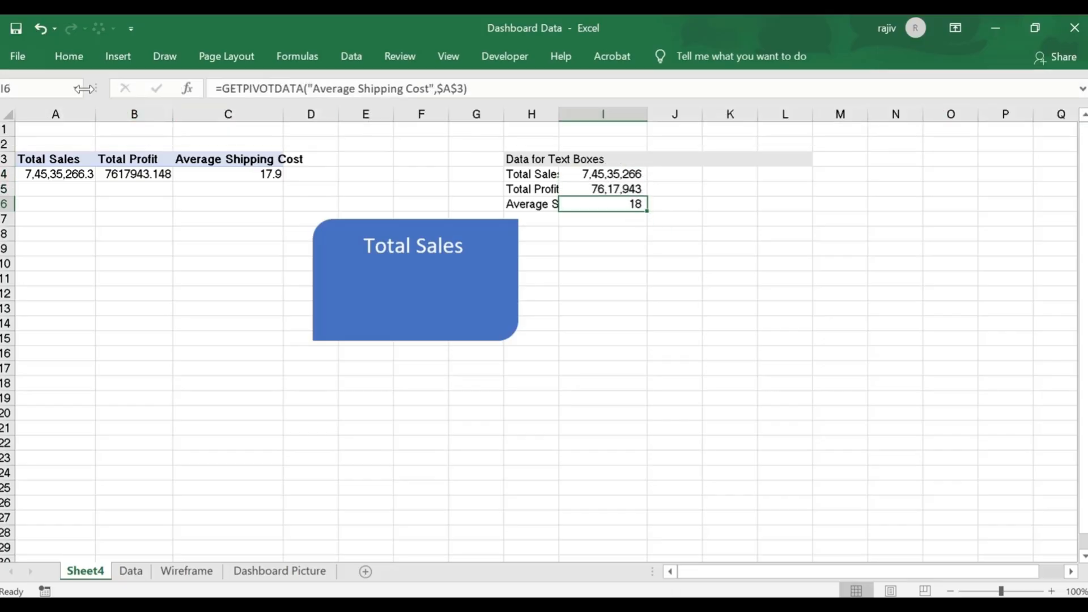
{"action": "left_click", "coordinate": [69, 56]}
{"action": "left_click", "coordinate": [564, 115]}
{"action": "double_click", "coordinate": [561, 115]}
{"action": "left_click", "coordinate": [630, 248]}
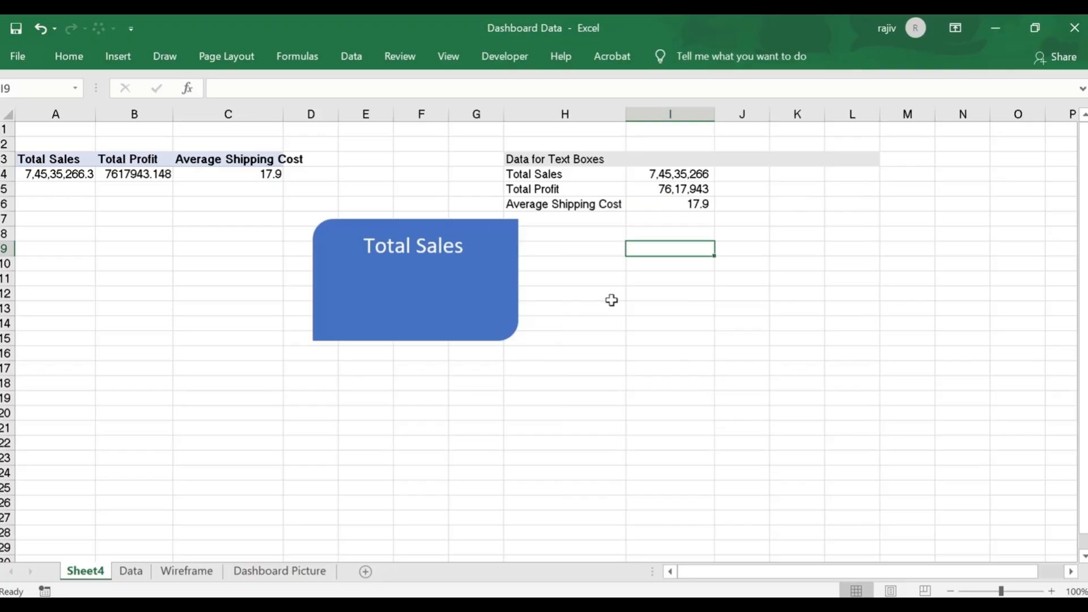
Step: Insert an empty text box below the helper data, spanning about columns I to J in rows 8 to 10
{"action": "left_click", "coordinate": [69, 57]}
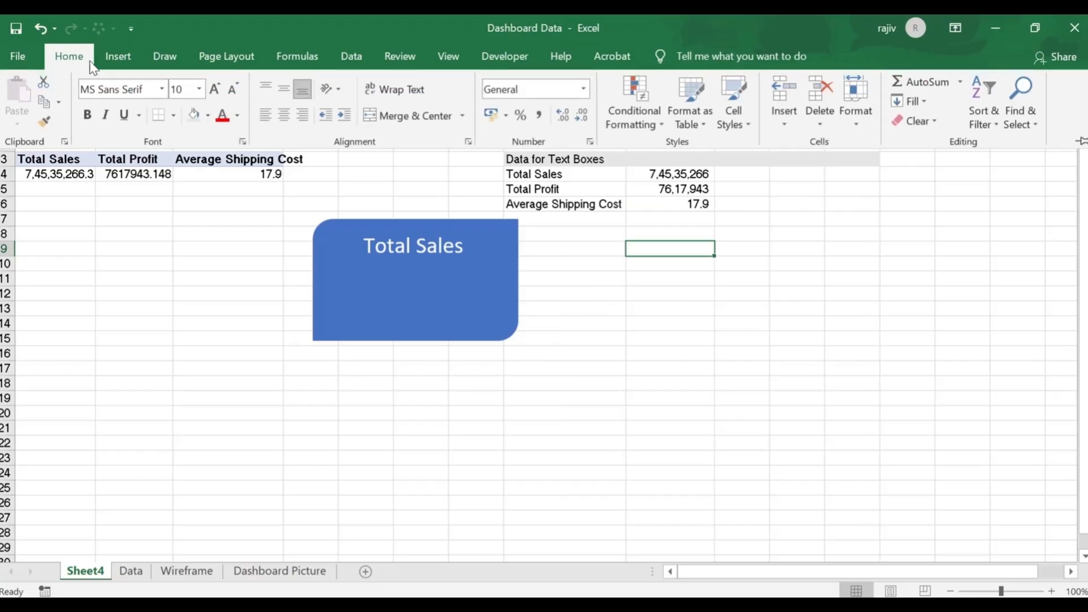
{"action": "left_click", "coordinate": [120, 56]}
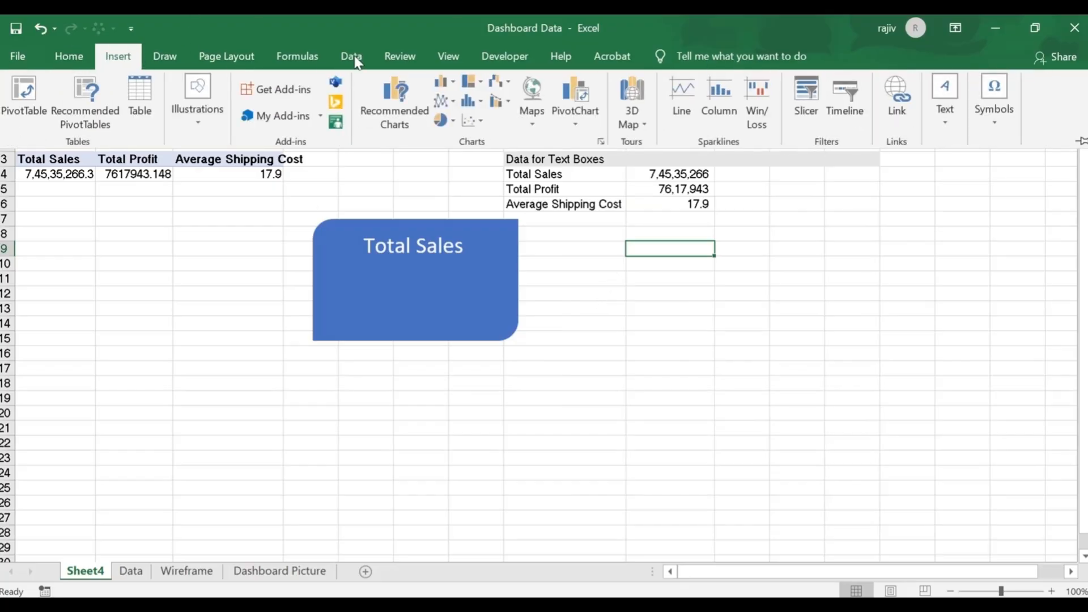
{"action": "left_click", "coordinate": [947, 96]}
{"action": "left_click", "coordinate": [893, 190]}
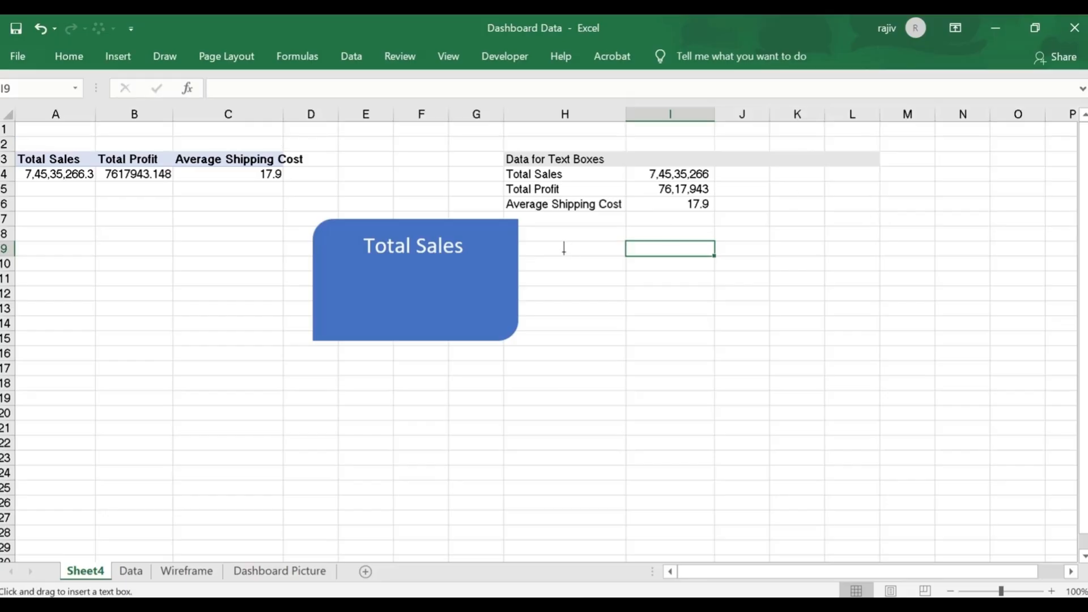
{"action": "left_click", "coordinate": [626, 246]}
{"action": "left_click_drag", "start_coordinate": [635, 246], "coordinate": [764, 246]}
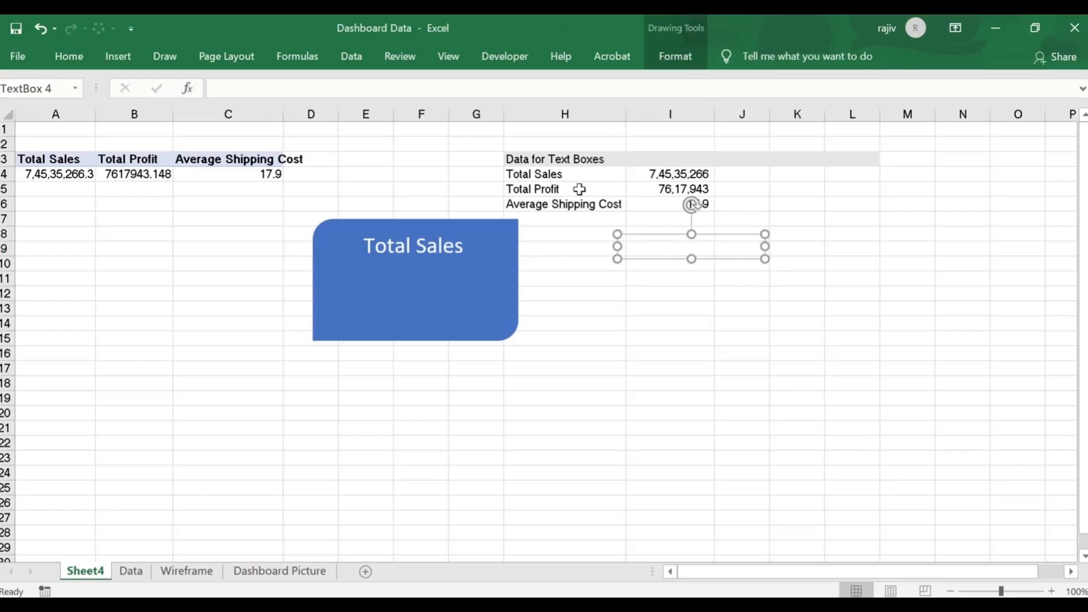
Step: Link the empty text box below the helper data to the Total Sales value with the formula =$I$4
{"action": "left_click", "coordinate": [267, 87]}
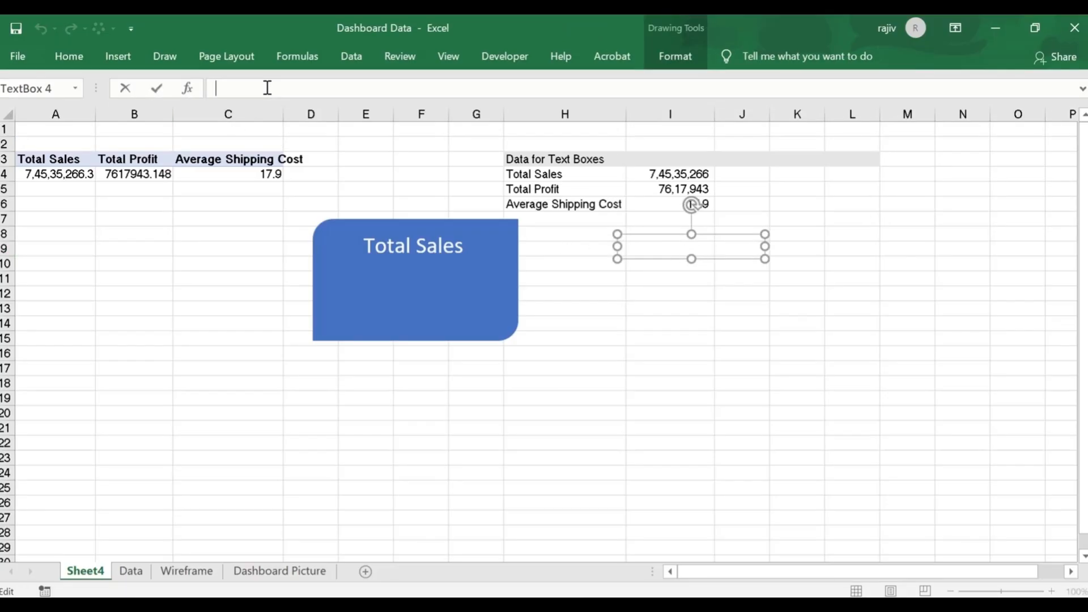
{"action": "type", "text": "="}
{"action": "left_click", "coordinate": [651, 173]}
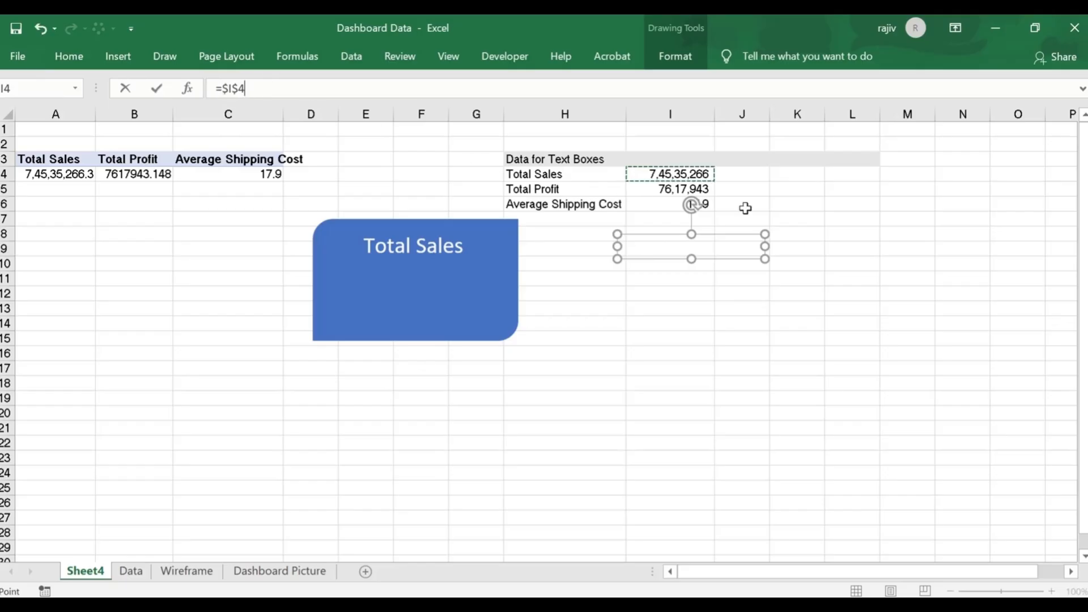
{"action": "key", "text": "Return"}
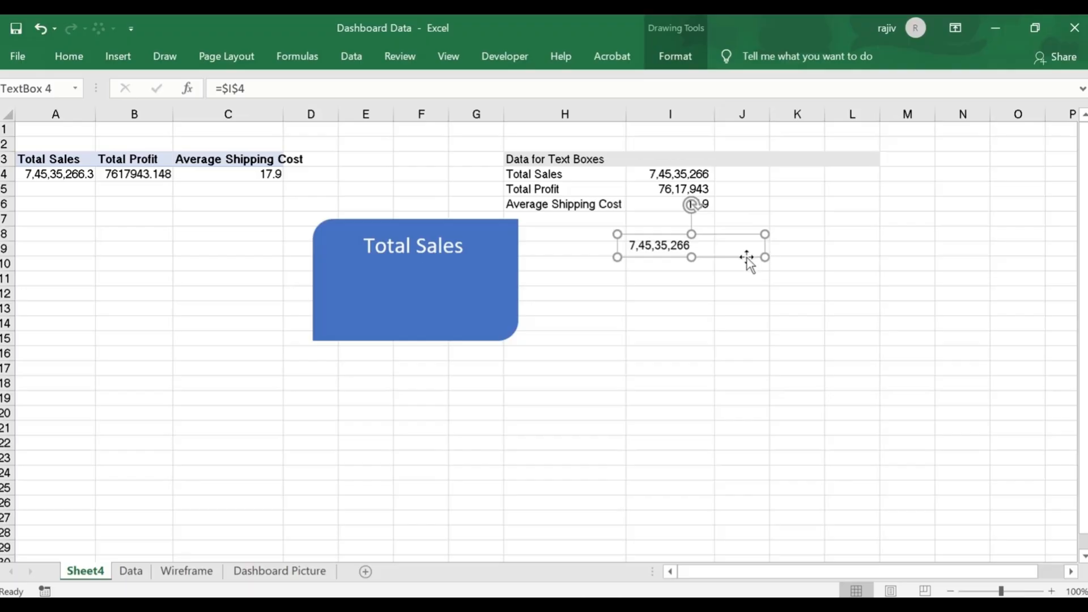
Step: Move the linked value text box onto the blue card below the Total Sales title and make its text white
{"action": "left_click_drag", "start_coordinate": [744, 258], "coordinate": [473, 302]}
{"action": "left_click", "coordinate": [69, 56]}
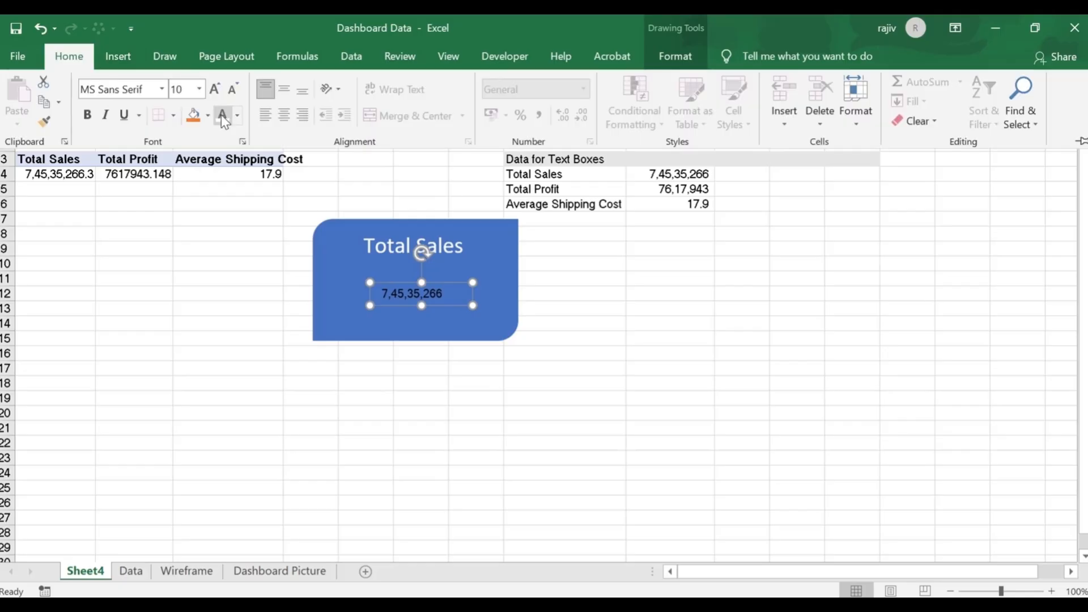
{"action": "left_click", "coordinate": [222, 116]}
{"action": "left_click", "coordinate": [371, 304]}
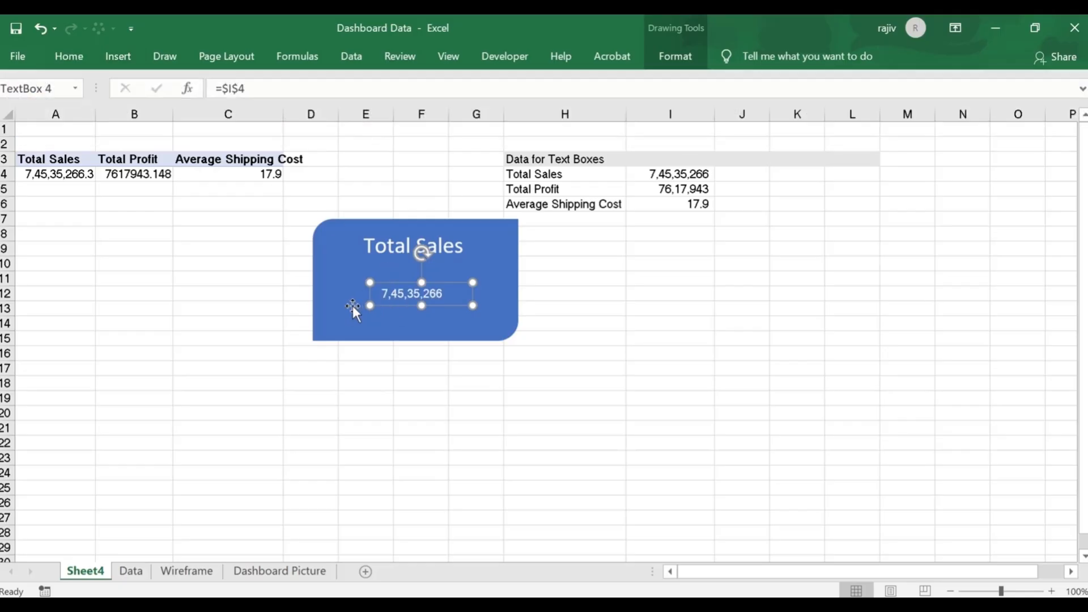
Step: Set the linked value's font size to 16 and widen its text box across the card so it fits on one line
{"action": "left_click", "coordinate": [69, 57]}
{"action": "left_click", "coordinate": [216, 89]}
{"action": "left_click", "coordinate": [215, 89]}
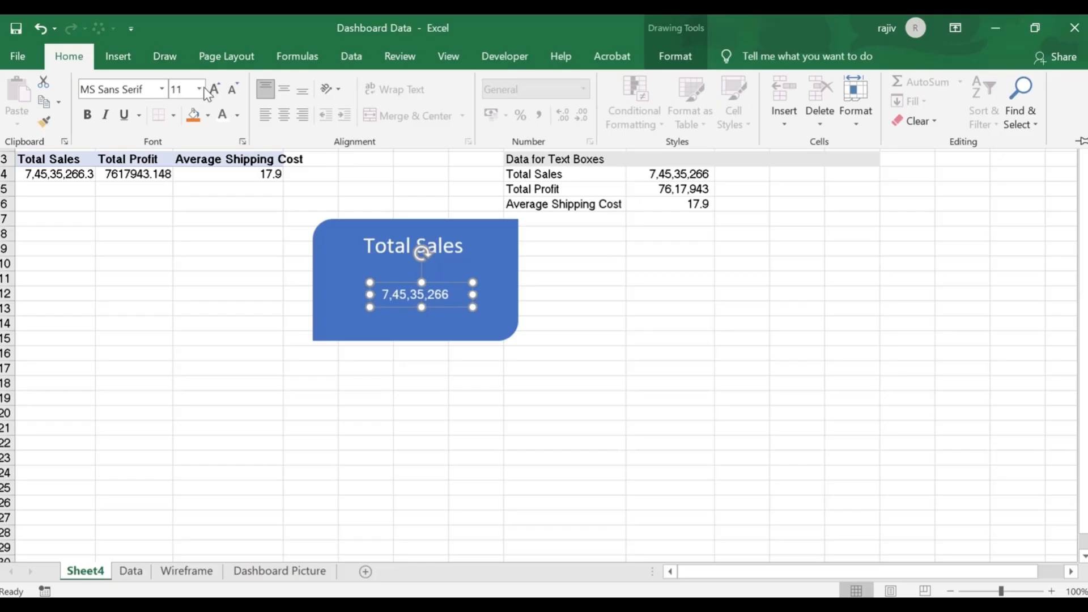
{"action": "left_click", "coordinate": [199, 89]}
{"action": "left_click", "coordinate": [199, 91]}
{"action": "left_click", "coordinate": [199, 91]}
{"action": "left_click", "coordinate": [181, 233]}
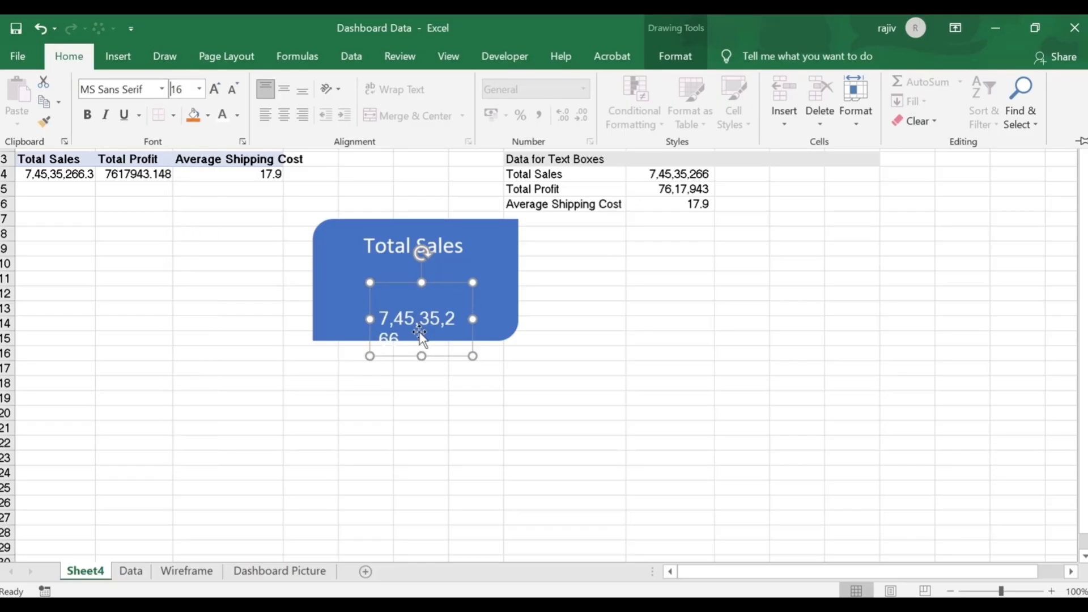
{"action": "left_click", "coordinate": [368, 319]}
{"action": "left_click_drag", "start_coordinate": [366, 322], "coordinate": [329, 321]}
{"action": "left_click_drag", "start_coordinate": [460, 293], "coordinate": [485, 299]}
Step: Enlarge the Total Sales title to font size 24 and widen its text box to about the card's full width
{"action": "left_click", "coordinate": [408, 249]}
{"action": "left_click", "coordinate": [70, 56]}
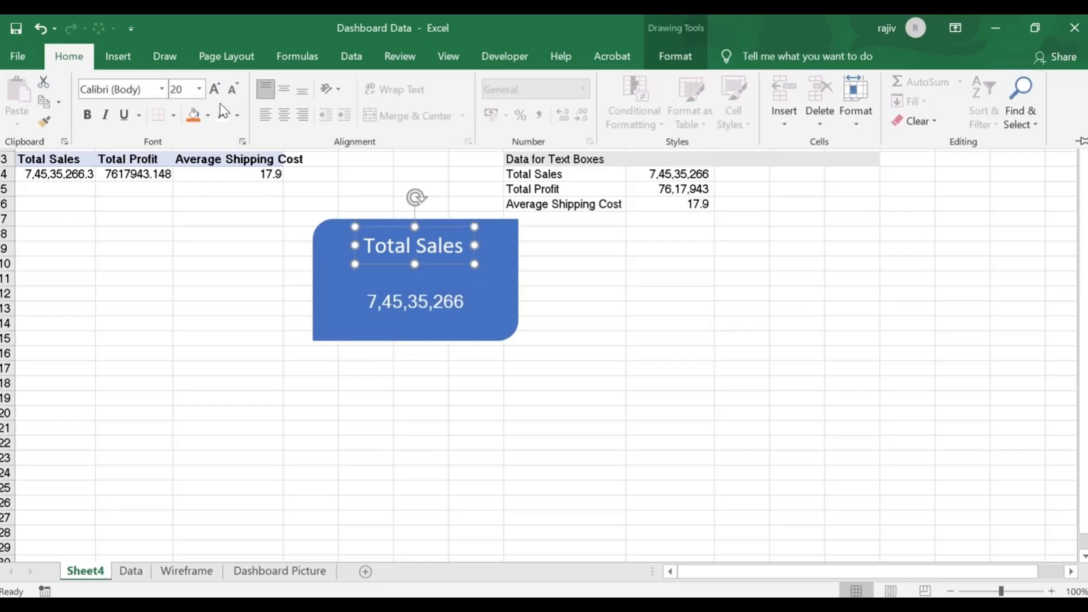
{"action": "left_click", "coordinate": [199, 89]}
{"action": "left_click", "coordinate": [182, 287]}
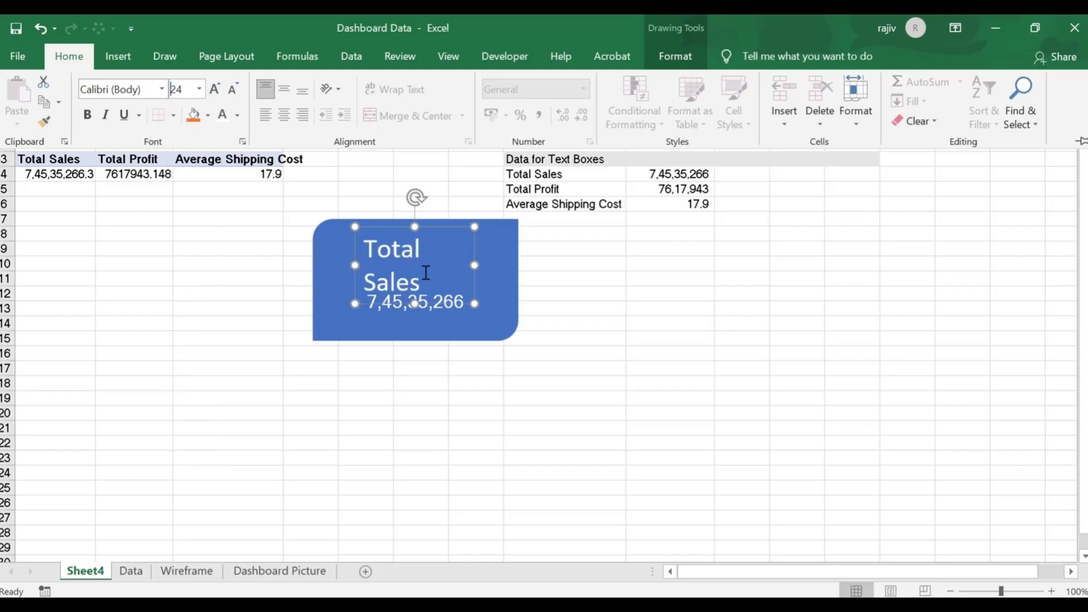
{"action": "left_click_drag", "start_coordinate": [475, 265], "coordinate": [507, 271]}
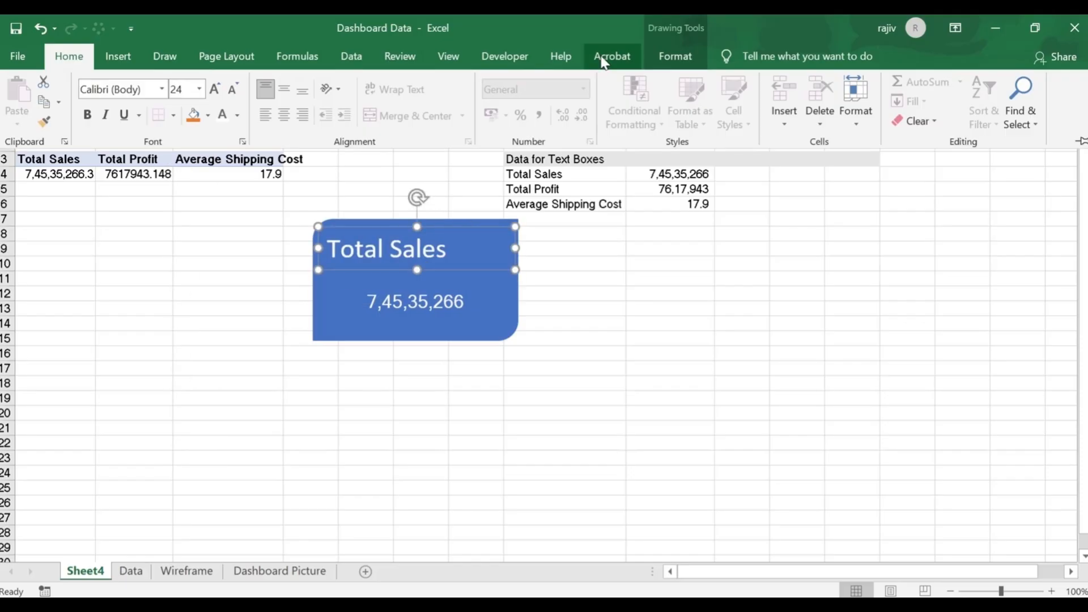
Step: Center the Total Sales title vertically and horizontally in its text box
{"action": "left_click", "coordinate": [674, 56]}
{"action": "left_click", "coordinate": [68, 56]}
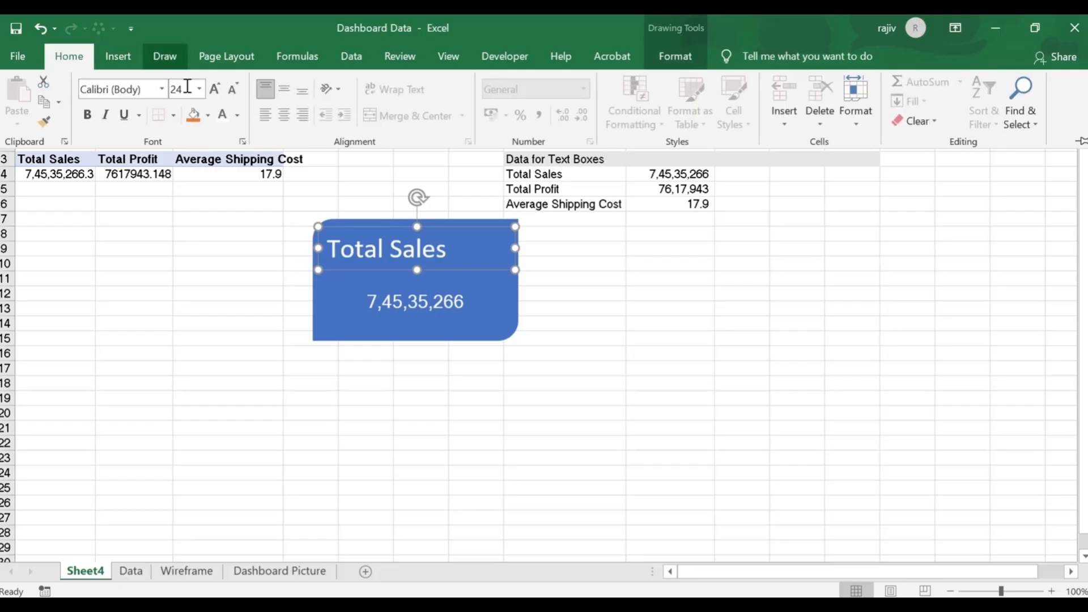
{"action": "left_click", "coordinate": [286, 89]}
{"action": "left_click", "coordinate": [284, 115]}
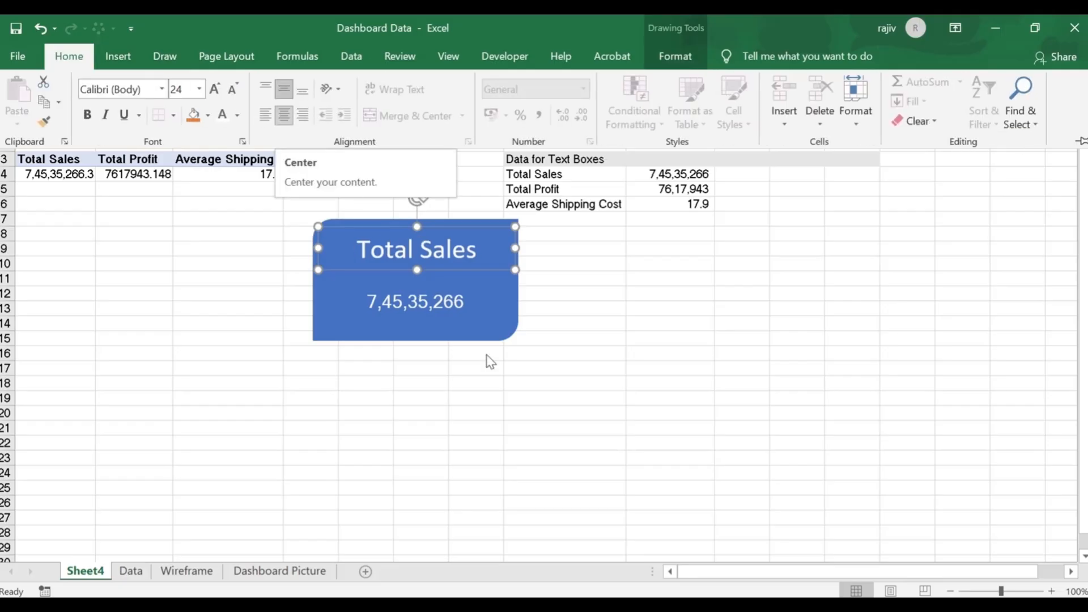
Step: Center the linked sales value horizontally in its text box on the card
{"action": "left_click", "coordinate": [422, 313]}
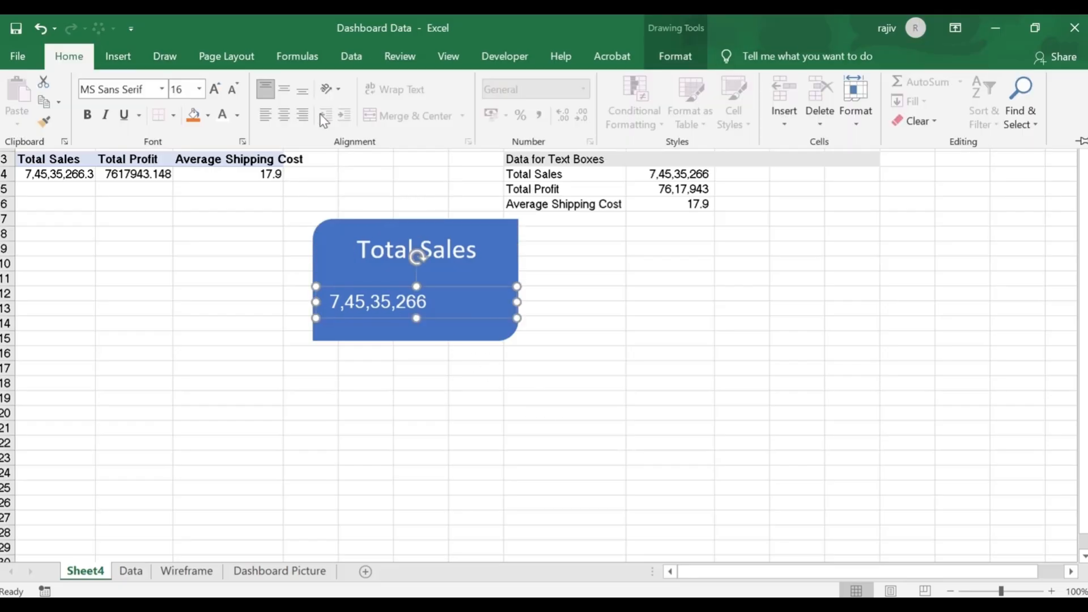
{"action": "left_click", "coordinate": [283, 115]}
{"action": "key", "text": "ctrl+F1"}
{"action": "left_click", "coordinate": [567, 279]}
{"action": "left_click", "coordinate": [461, 303]}
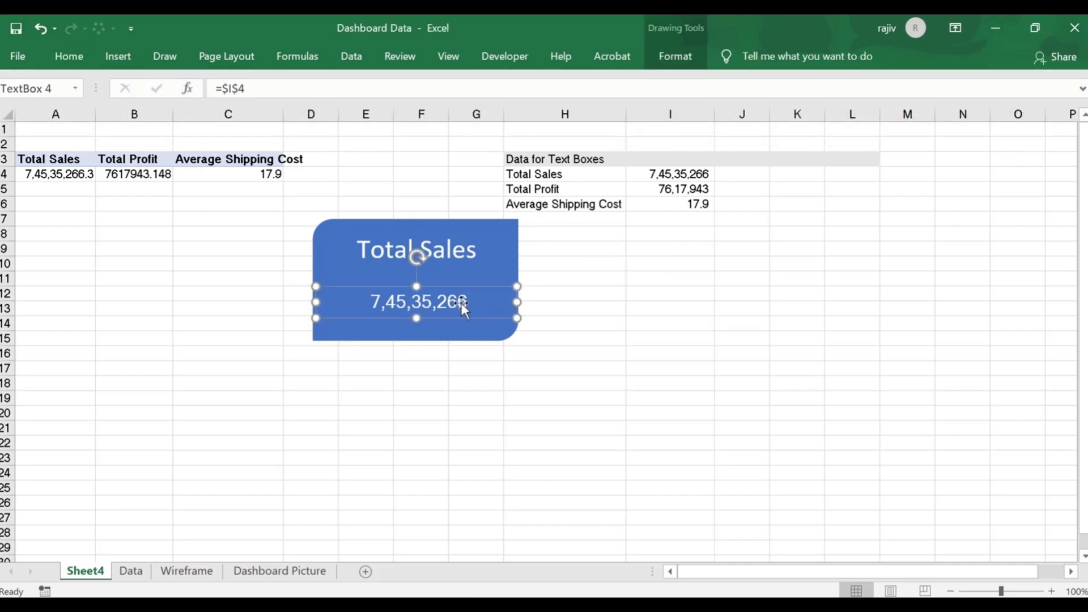
Step: Format helper cells I4:I6 as Currency with the $ symbol and no decimal places
{"action": "left_click_drag", "start_coordinate": [677, 174], "coordinate": [697, 210]}
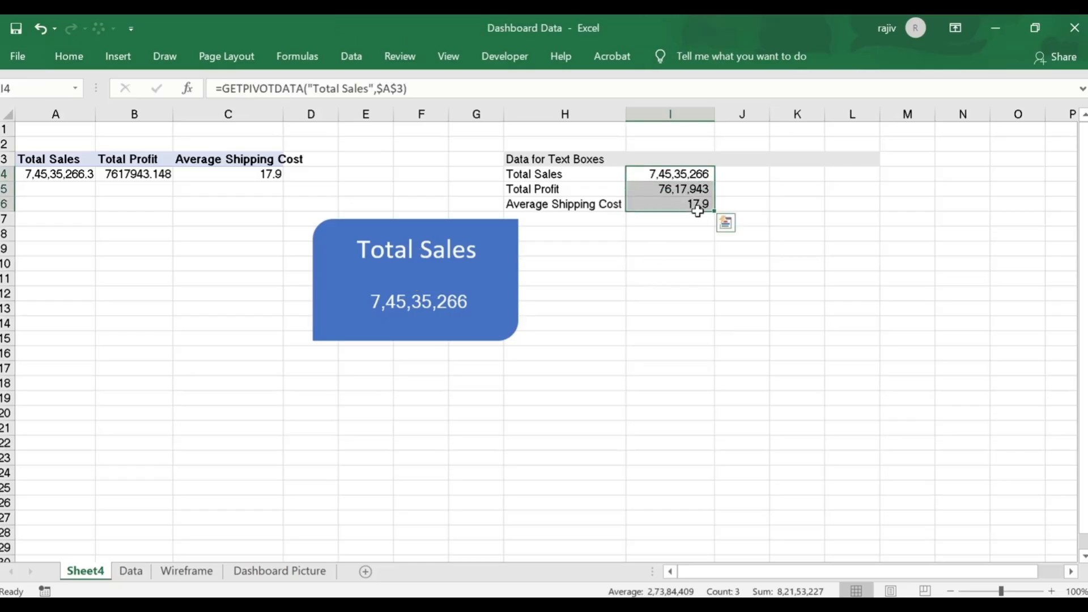
{"action": "key", "text": "ctrl+1"}
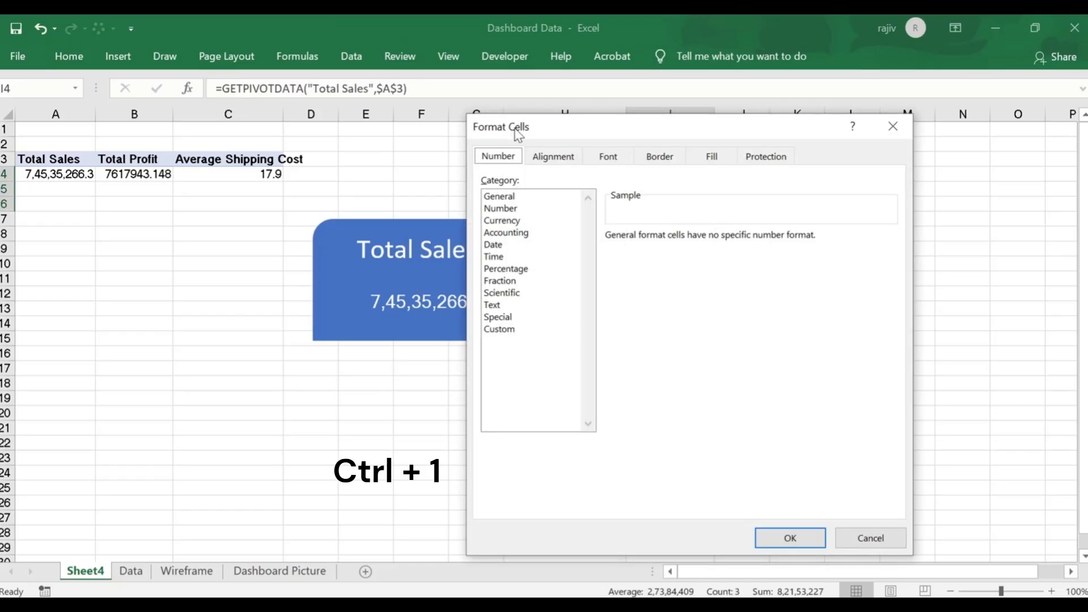
{"action": "left_click", "coordinate": [513, 220]}
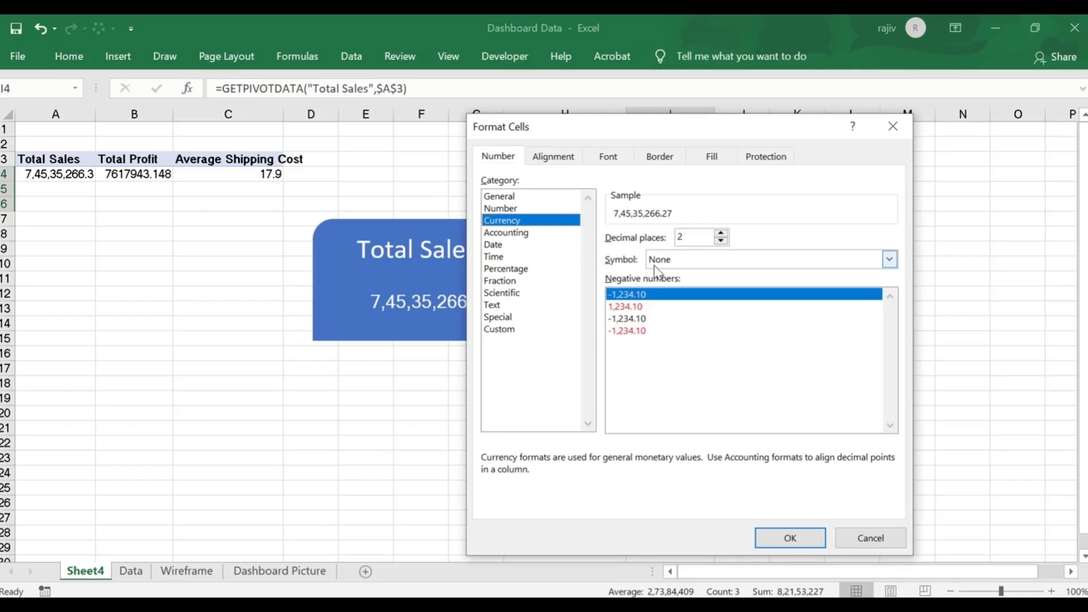
{"action": "left_click", "coordinate": [686, 263]}
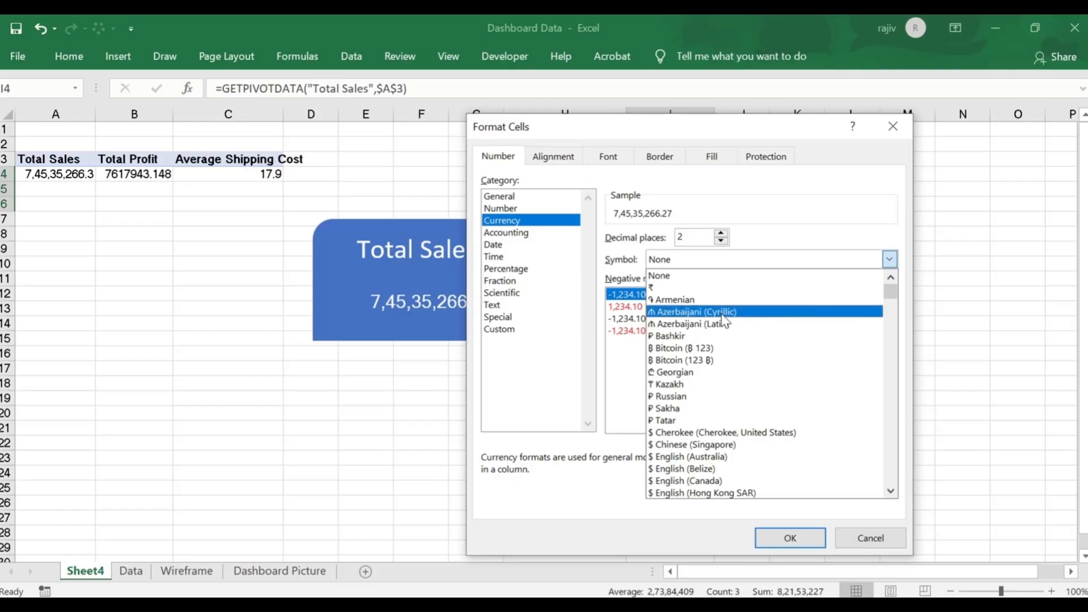
{"action": "scroll", "coordinate": [732, 326], "scroll_direction": "down", "scroll_amount": 4}
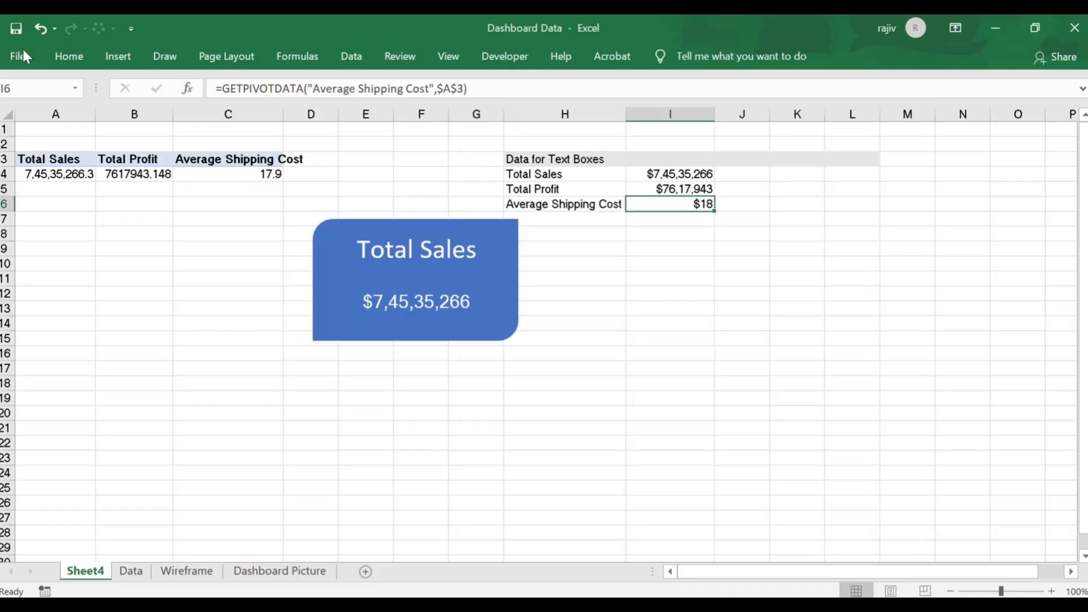
Step: Show the average shipping cost in I6 with one decimal place
{"action": "left_click", "coordinate": [51, 55]}
{"action": "left_click", "coordinate": [566, 117]}
{"action": "left_click", "coordinate": [717, 235]}
{"action": "left_click_drag", "start_coordinate": [674, 179], "coordinate": [674, 189]}
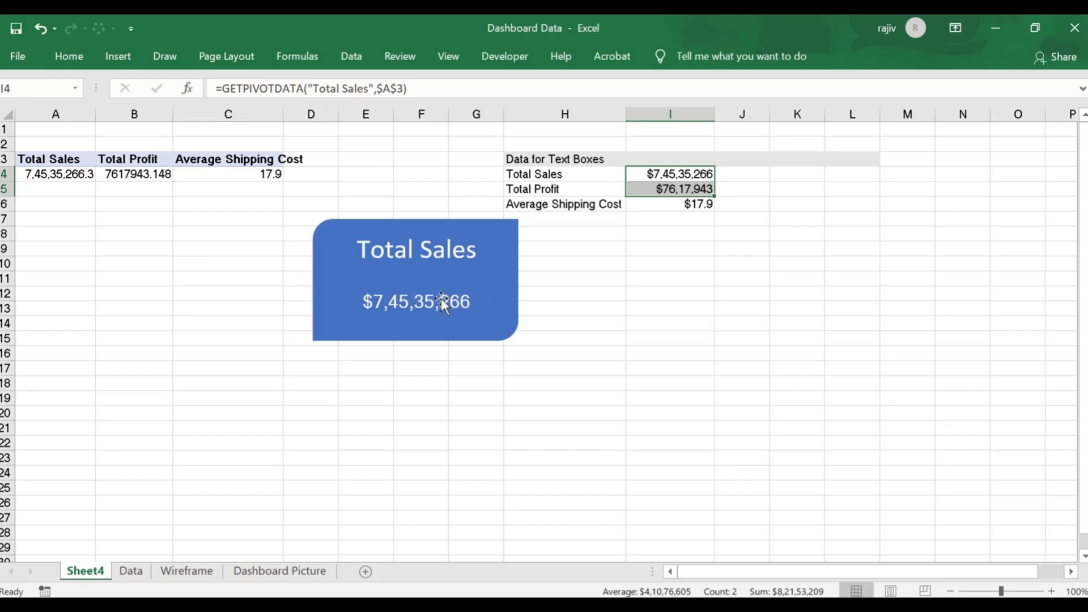
Step: Group the blue card shape with its Total Sales title and linked value text boxes
{"action": "left_click", "coordinate": [161, 190]}
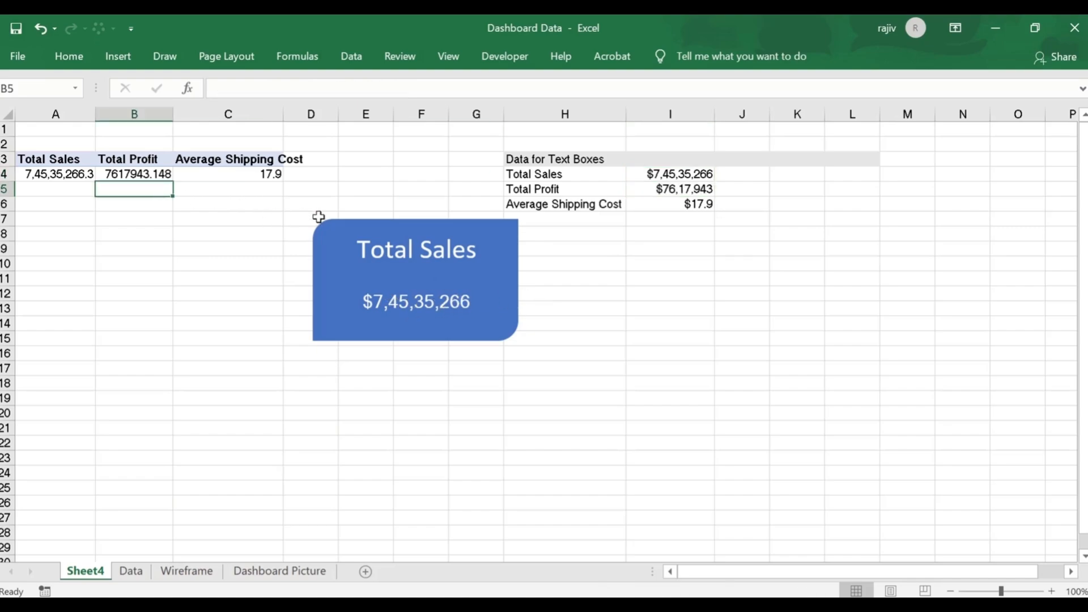
{"action": "left_click", "coordinate": [375, 223]}
{"action": "left_click", "coordinate": [255, 278]}
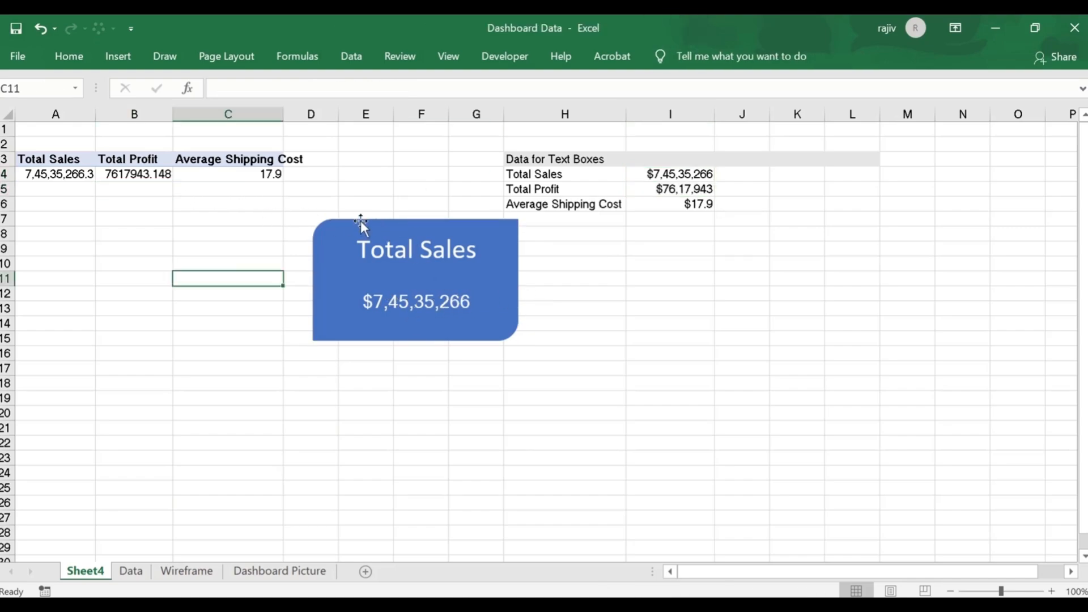
{"action": "left_click", "coordinate": [360, 220]}
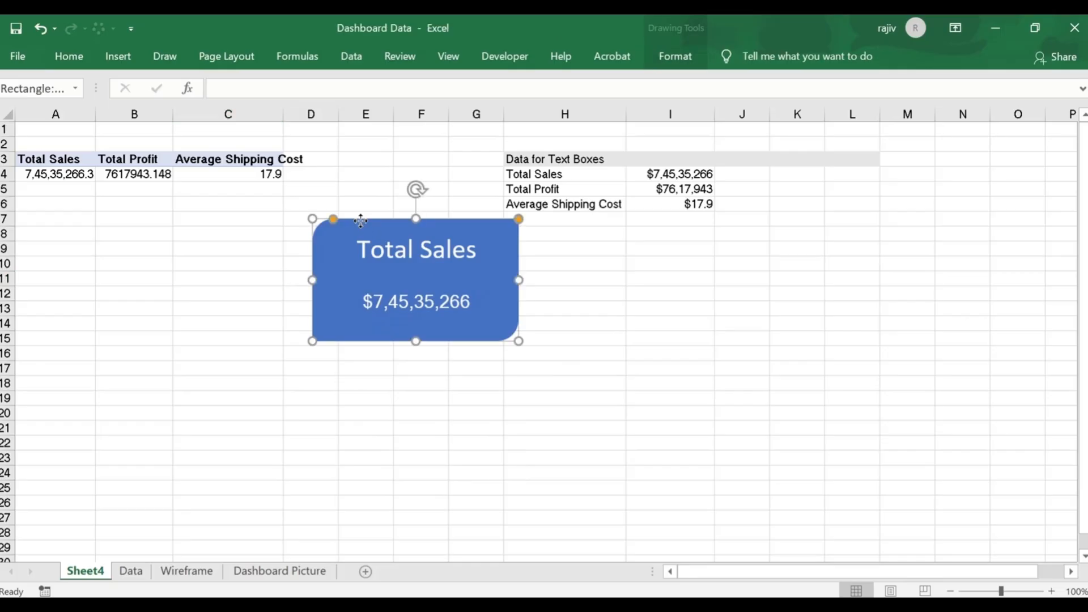
{"action": "left_click", "coordinate": [381, 243], "text": "ctrl"}
{"action": "left_click", "coordinate": [390, 301], "text": "ctrl"}
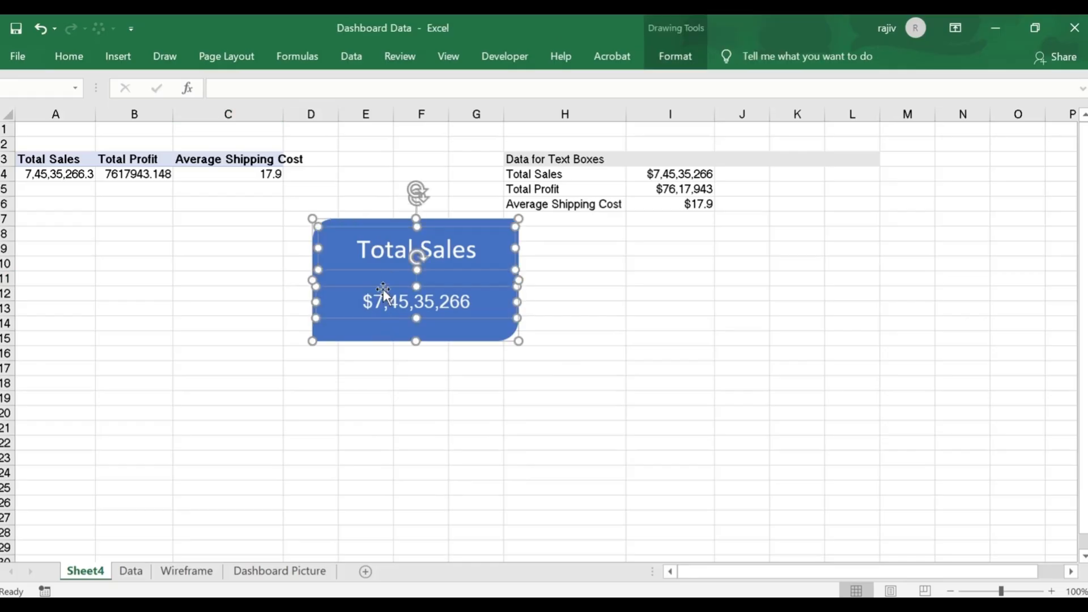
{"action": "right_click", "coordinate": [383, 289]}
{"action": "mouse_move", "coordinate": [443, 389]}
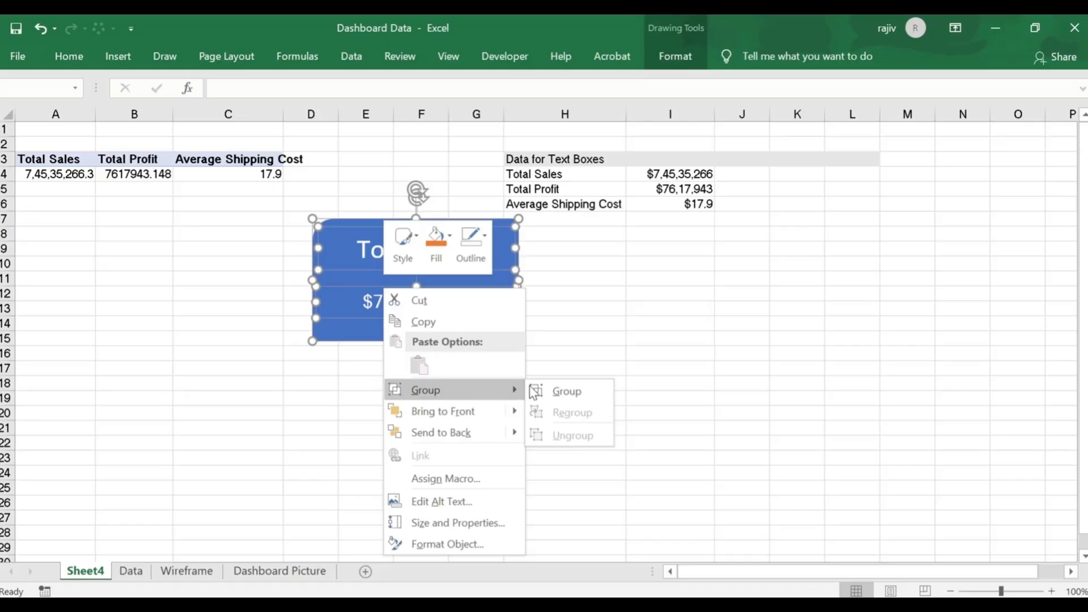
{"action": "left_click", "coordinate": [539, 391]}
{"action": "left_click", "coordinate": [610, 372]}
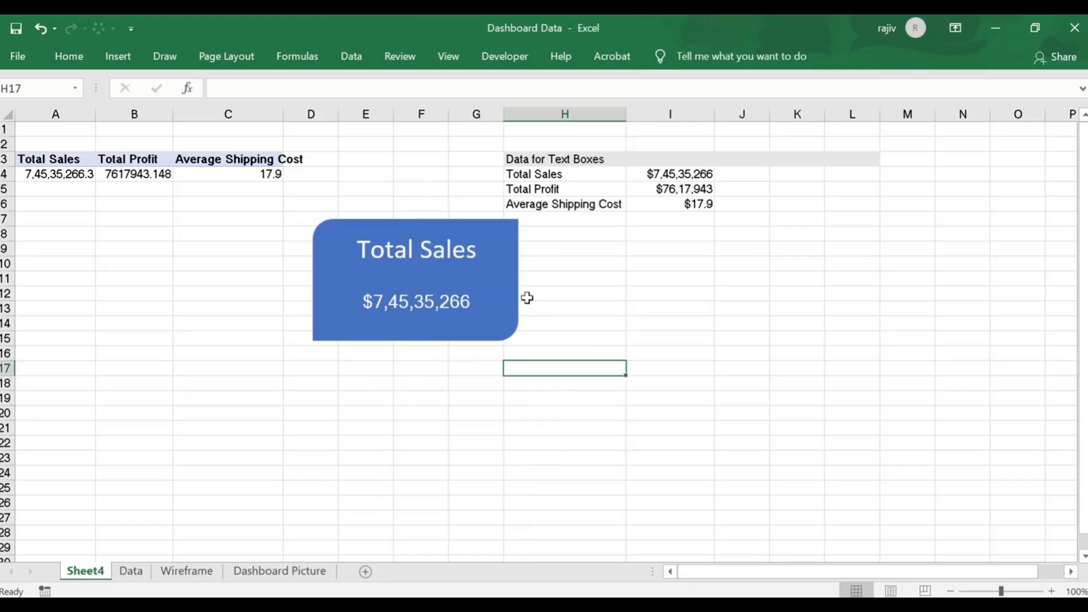
Step: Move the grouped card to about columns D to G in rows 8 to 16 and paste two copies beside it in a row
{"action": "left_click_drag", "start_coordinate": [511, 284], "coordinate": [467, 294]}
{"action": "left_click", "coordinate": [529, 294]}
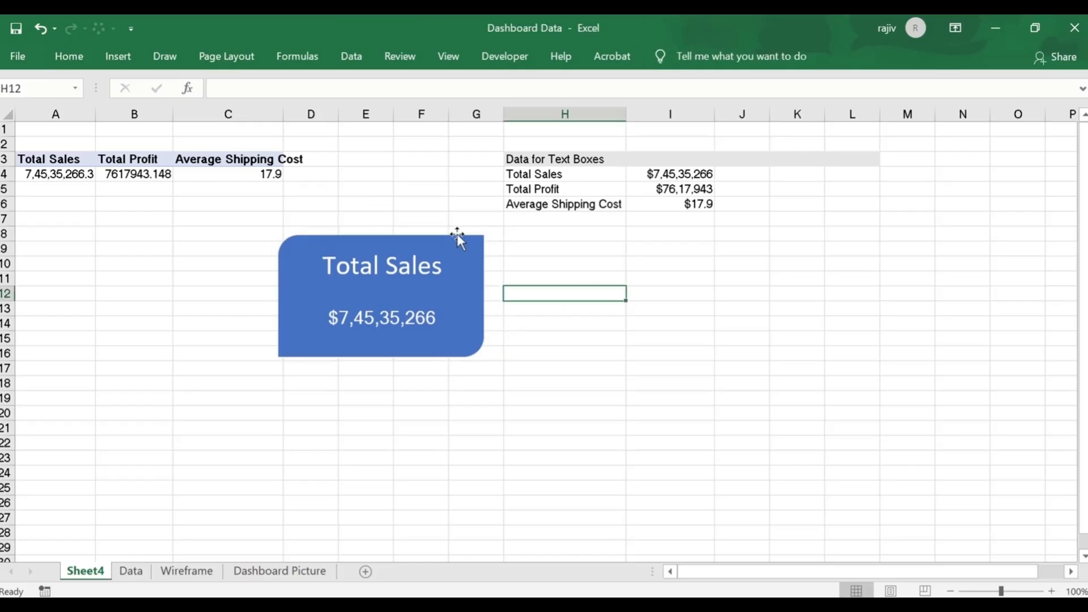
{"action": "left_click", "coordinate": [459, 238]}
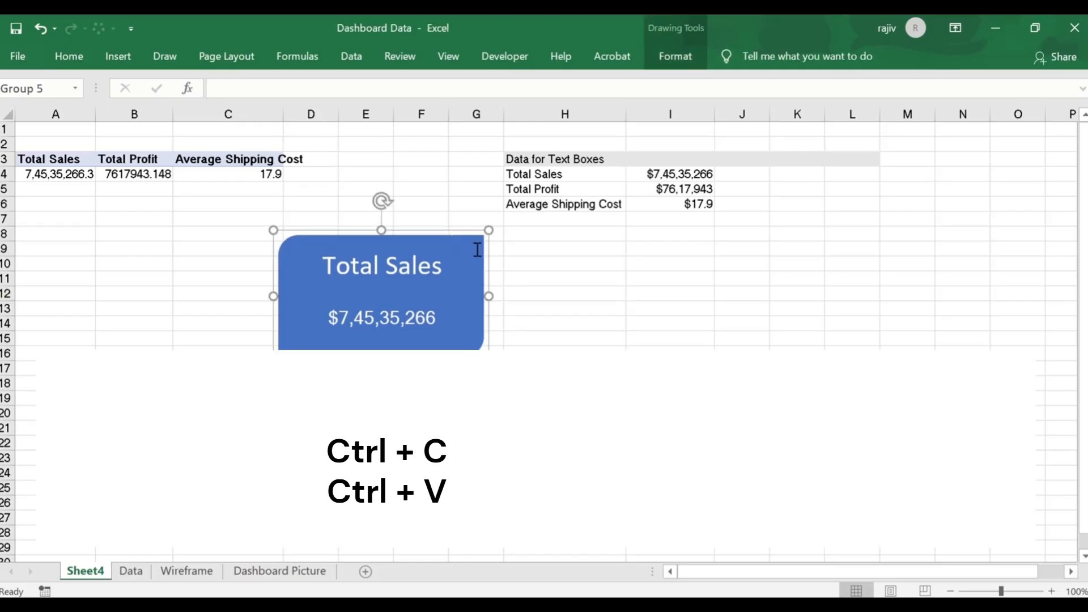
{"action": "key", "text": "ctrl+c"}
{"action": "key", "text": "ctrl+v"}
{"action": "left_click_drag", "start_coordinate": [484, 244], "coordinate": [919, 224]}
{"action": "key", "text": "ctrl+v"}
Step: Change the middle card's title to Total Profits
{"action": "left_click", "coordinate": [584, 263]}
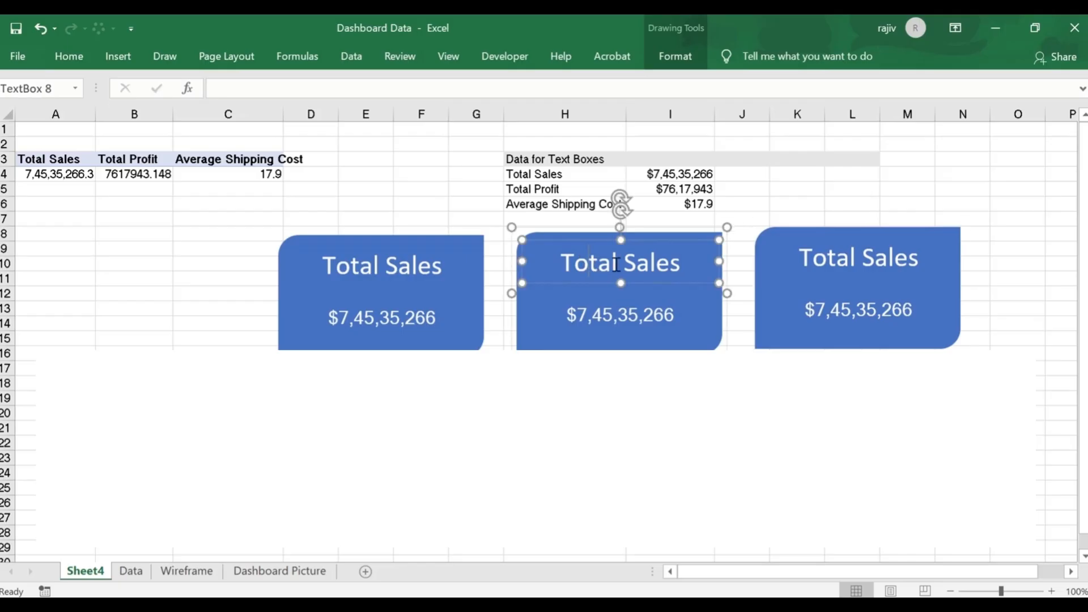
{"action": "double_click", "coordinate": [652, 262]}
{"action": "type", "text": "Profits"}
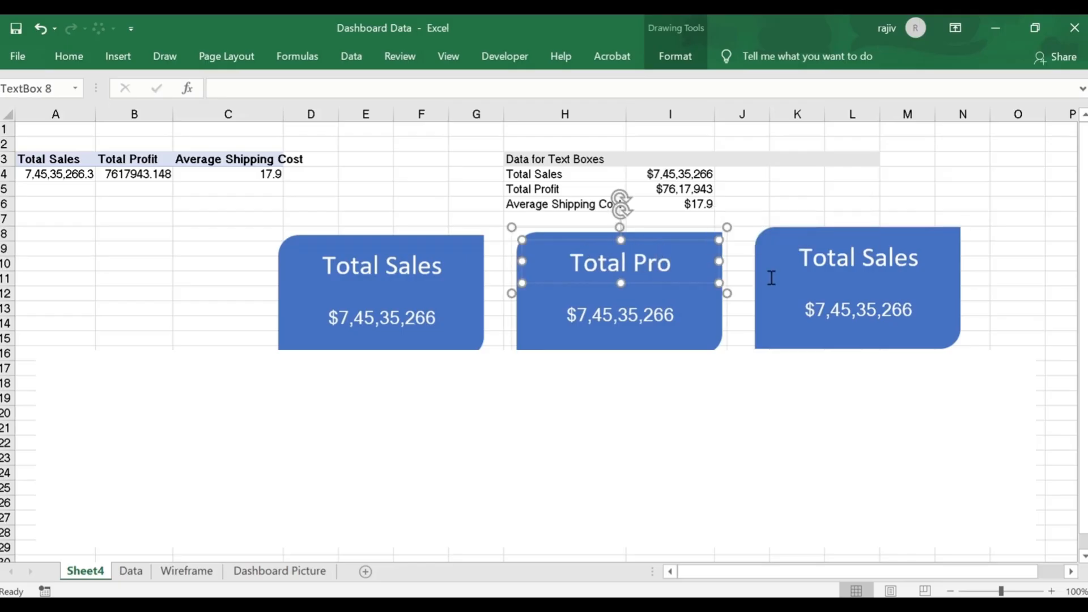
Step: Replace the third card's title with Average Shipping Cost
{"action": "left_click", "coordinate": [771, 278]}
{"action": "left_click_drag", "start_coordinate": [771, 278], "coordinate": [978, 277]}
{"action": "type", "text": "A"}
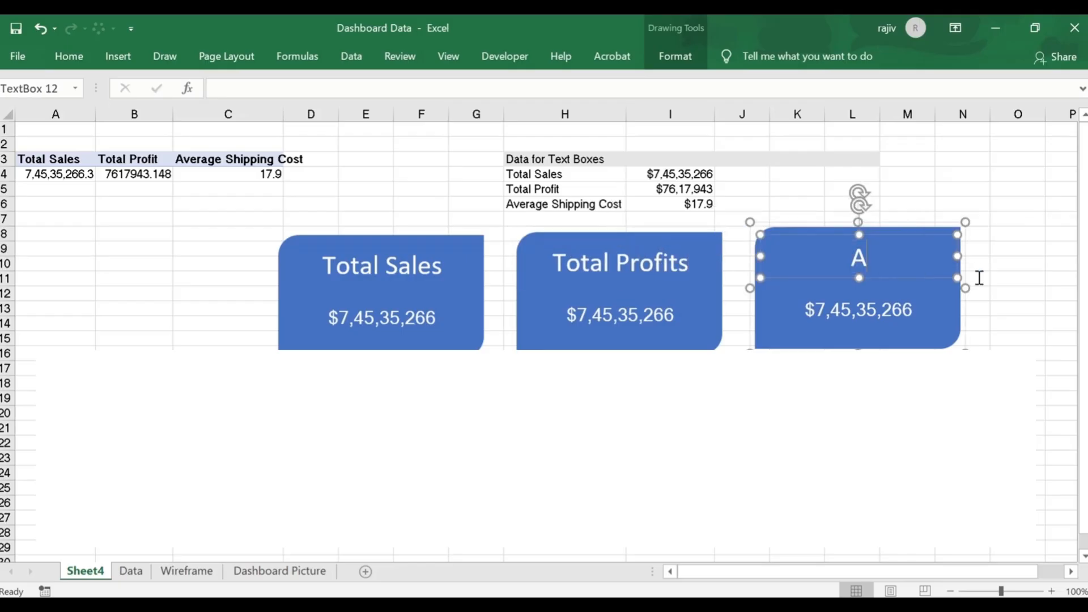
{"action": "type", "text": "verage Shipping Cost"}
{"action": "left_click", "coordinate": [979, 278]}
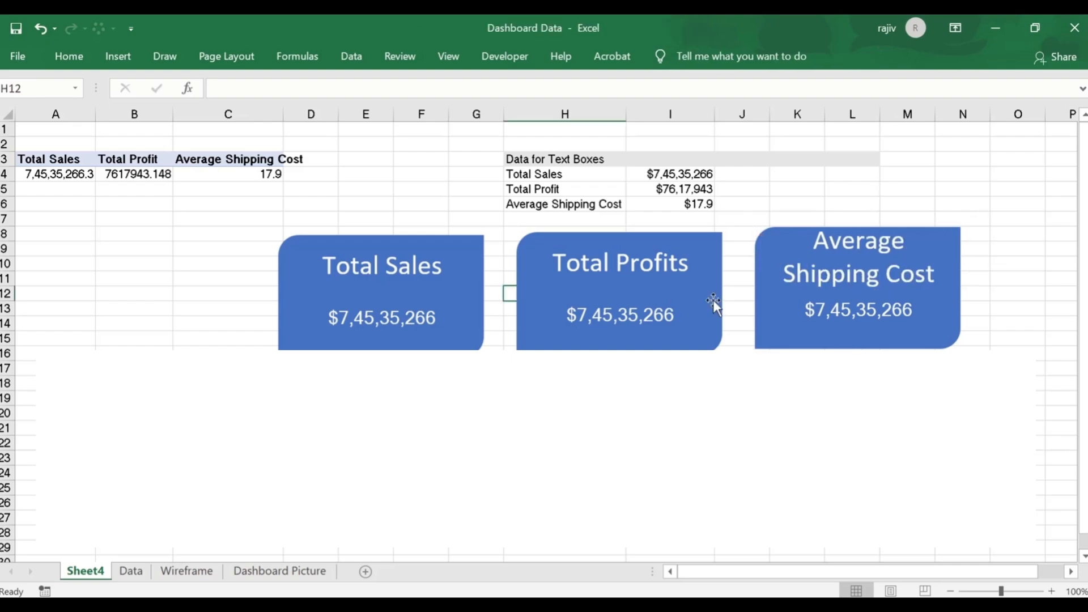
Step: Link the value text box on the Total Profits card to cell I5
{"action": "left_click", "coordinate": [622, 317]}
{"action": "left_click", "coordinate": [620, 316]}
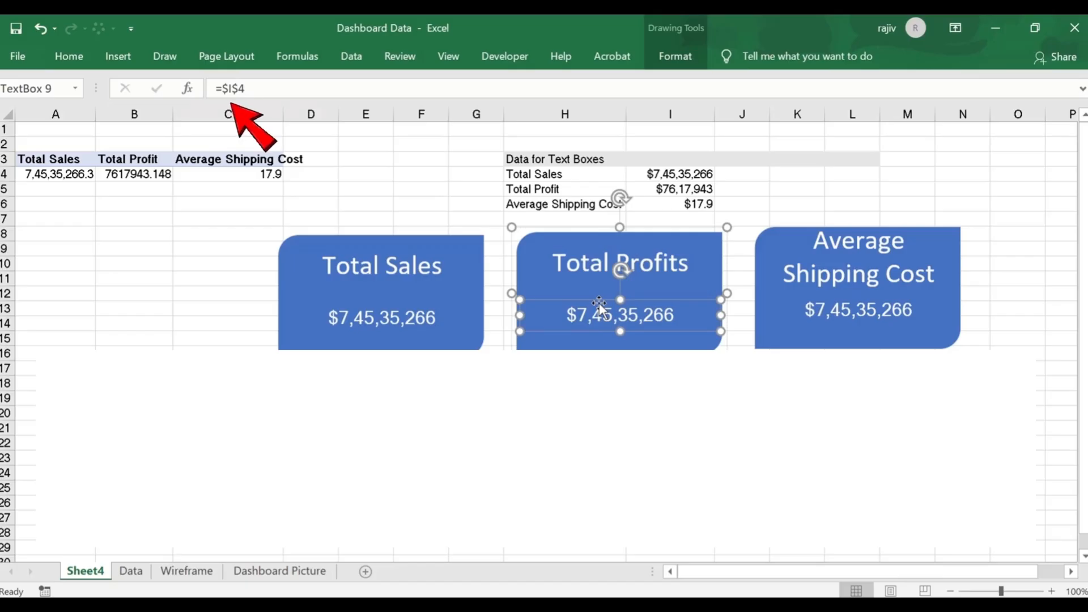
{"action": "left_click_drag", "start_coordinate": [244, 88], "coordinate": [208, 89]}
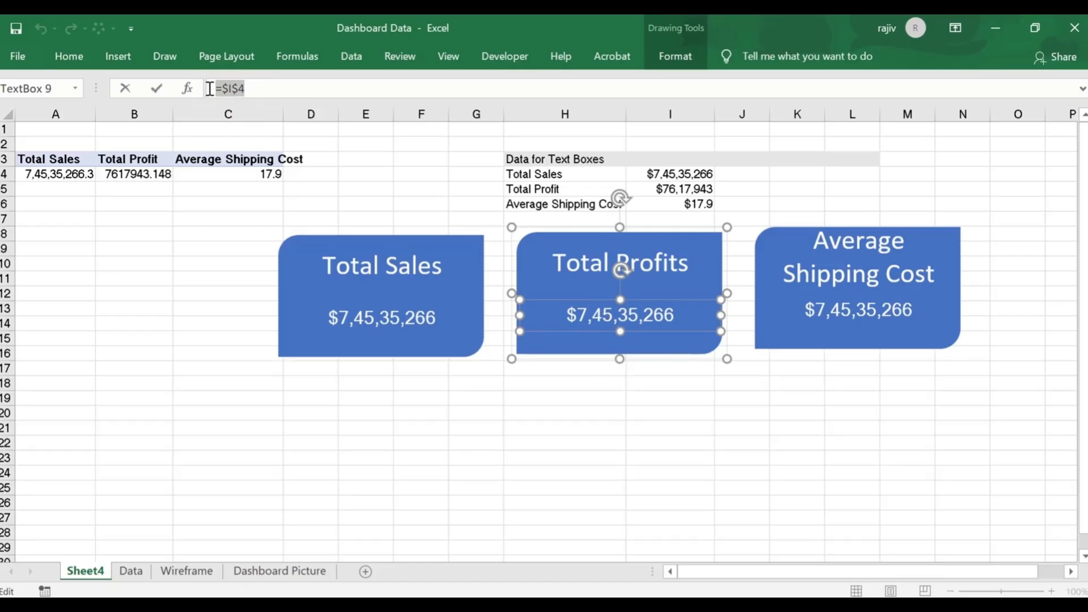
{"action": "type", "text": "="}
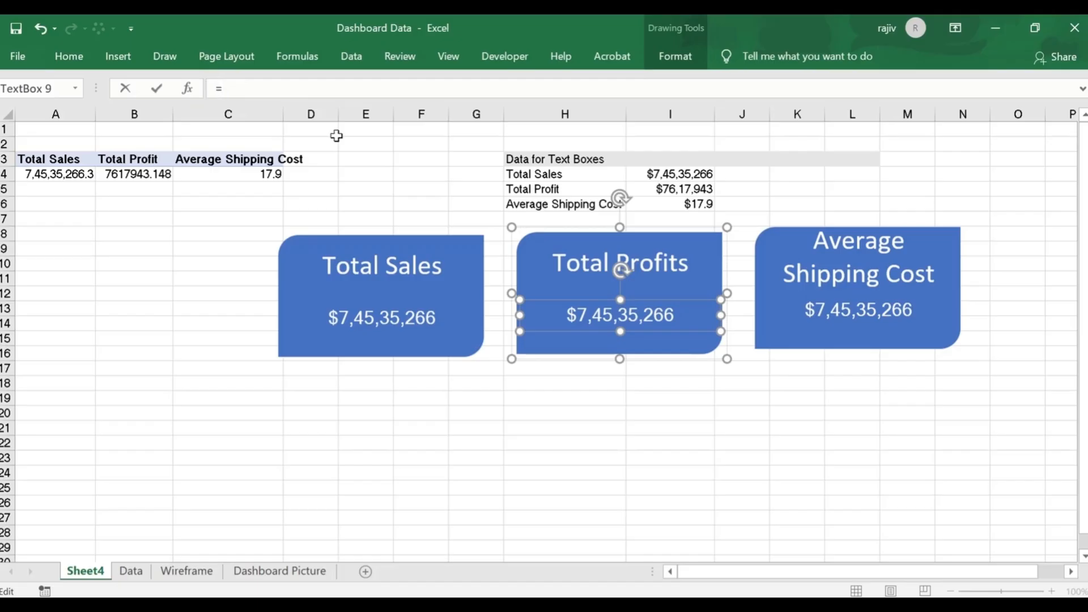
{"action": "left_click", "coordinate": [680, 189]}
{"action": "key", "text": "Return"}
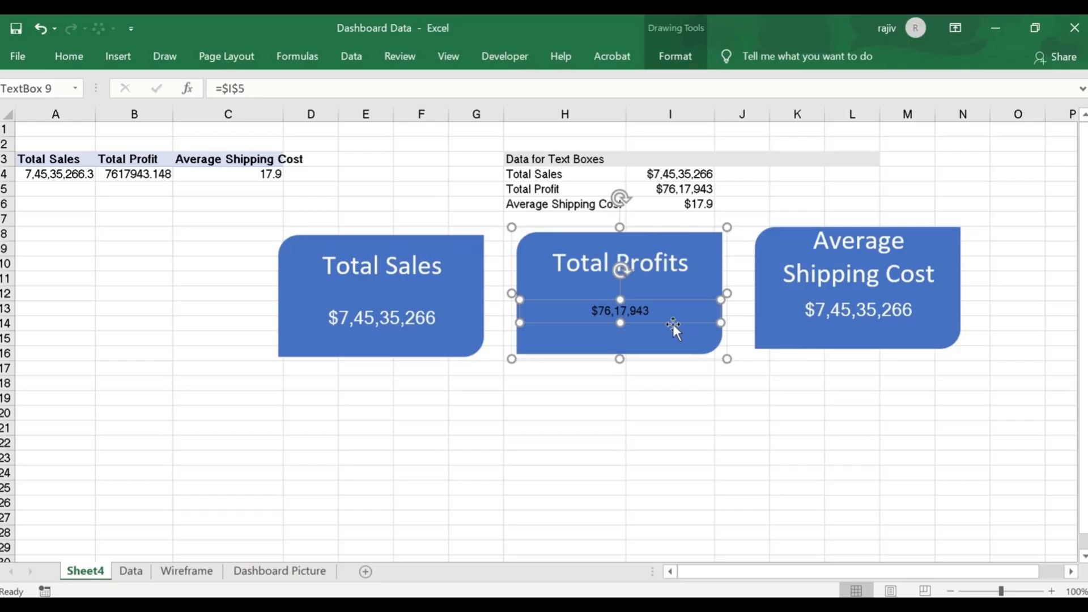
Step: Copy the formatting of the Total Sales value text box onto the Total Profits value text box
{"action": "left_click", "coordinate": [403, 302]}
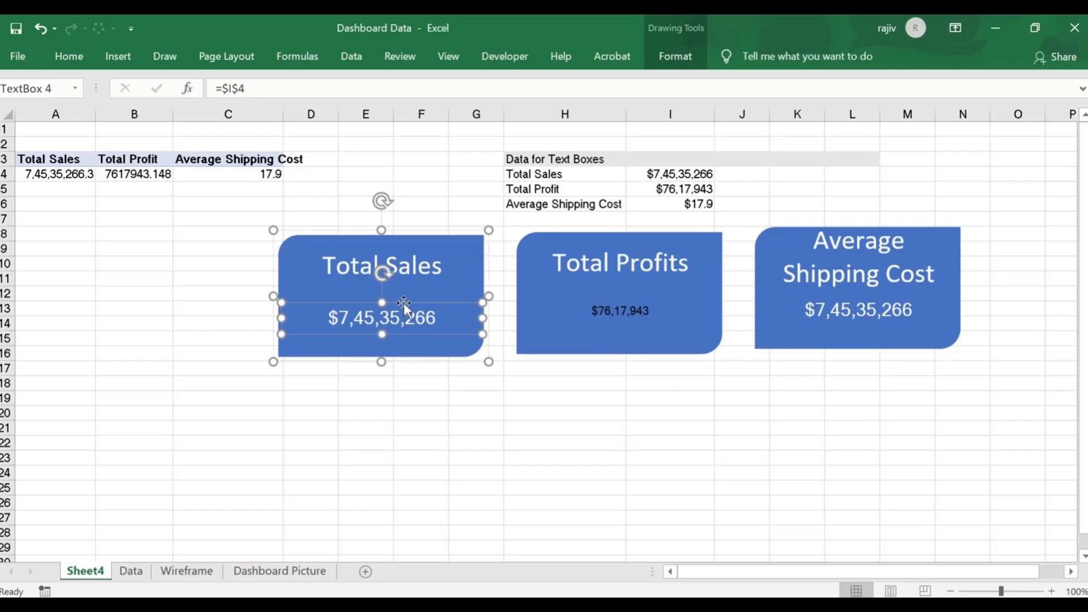
{"action": "left_click", "coordinate": [637, 314]}
{"action": "left_click", "coordinate": [632, 300]}
{"action": "left_click", "coordinate": [632, 298]}
{"action": "left_click", "coordinate": [633, 315]}
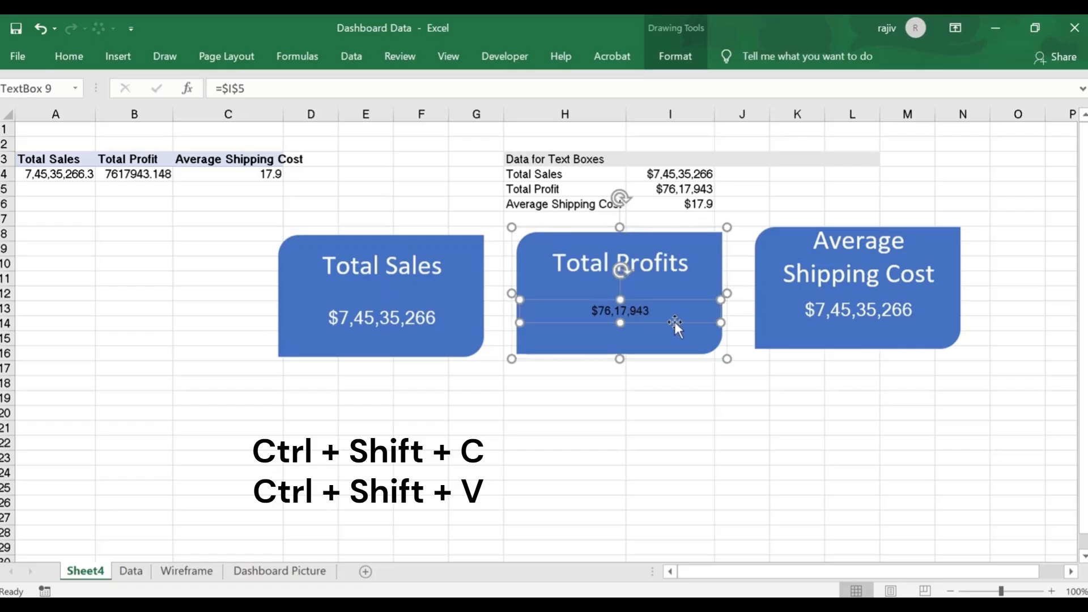
{"action": "key", "text": "ctrl+shift+v"}
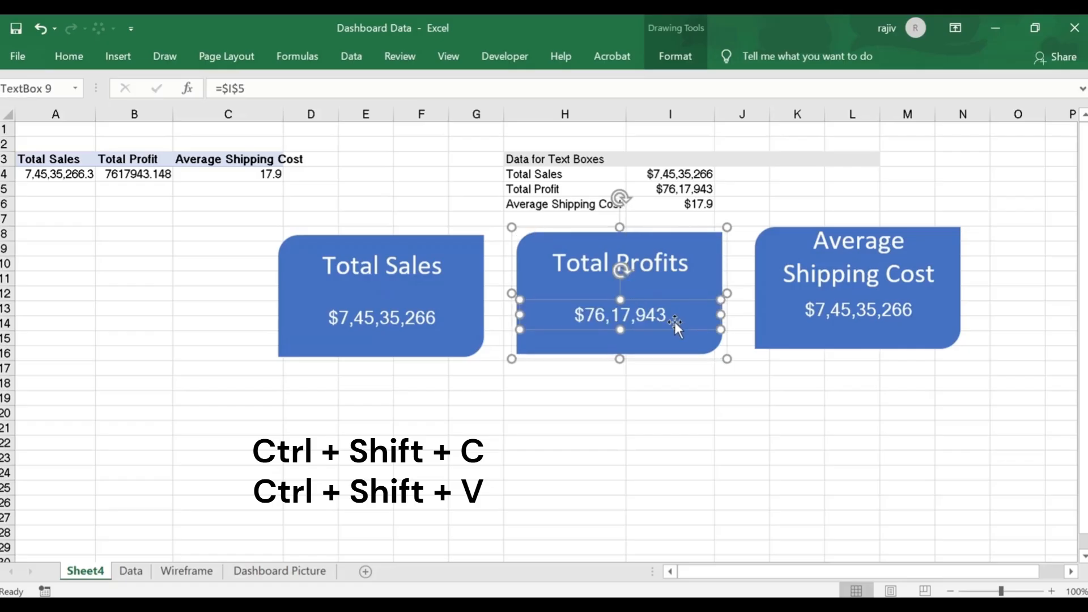
{"action": "left_click", "coordinate": [728, 403]}
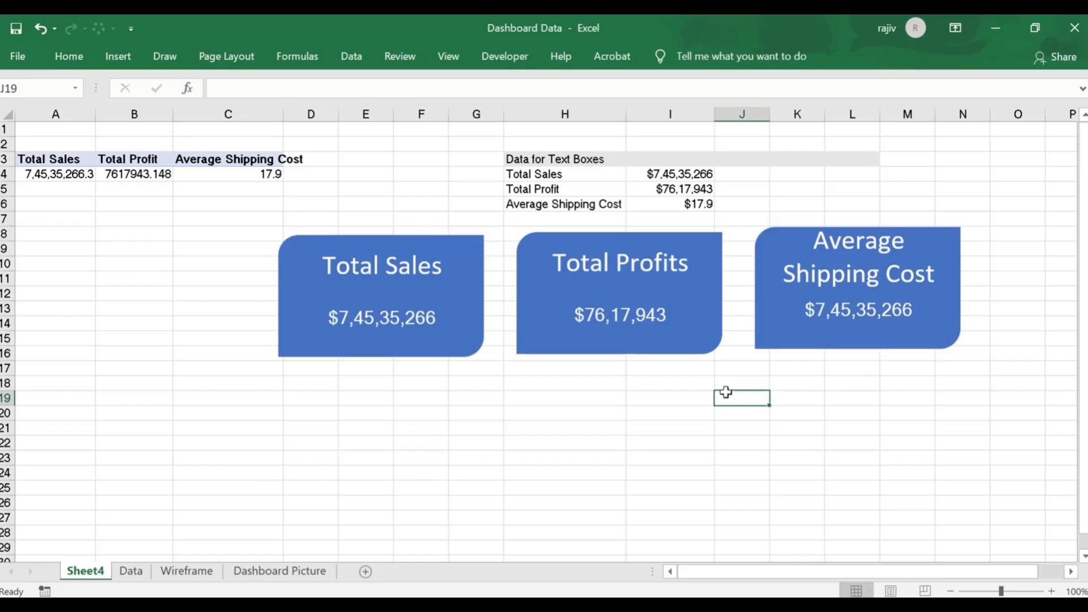
Step: Link the value text box on the Average Shipping Cost card to cell I6
{"action": "left_click", "coordinate": [870, 310]}
{"action": "left_click", "coordinate": [871, 311]}
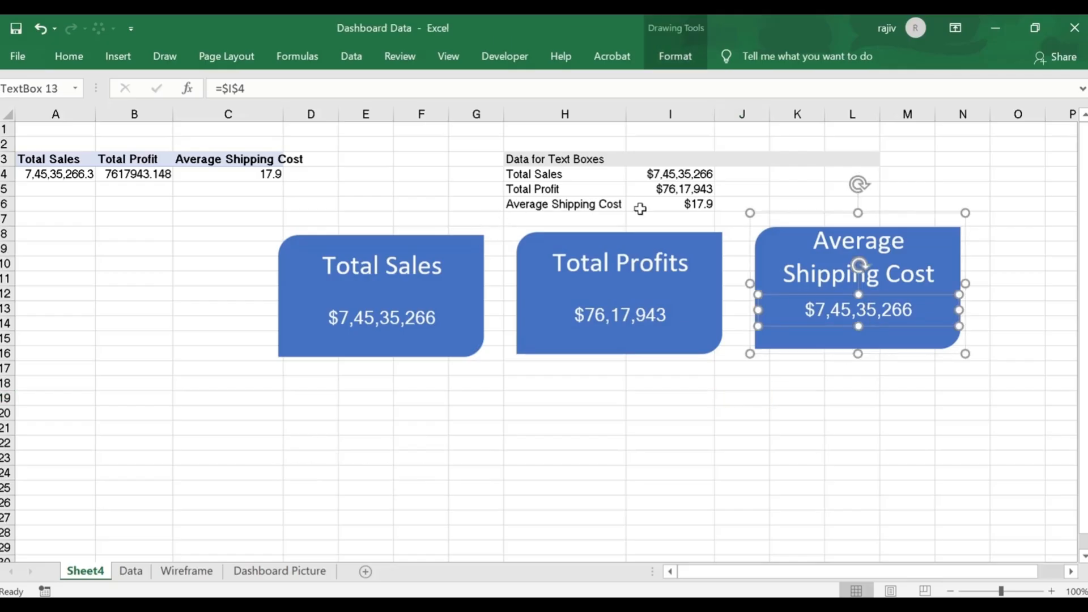
{"action": "double_click", "coordinate": [236, 88]}
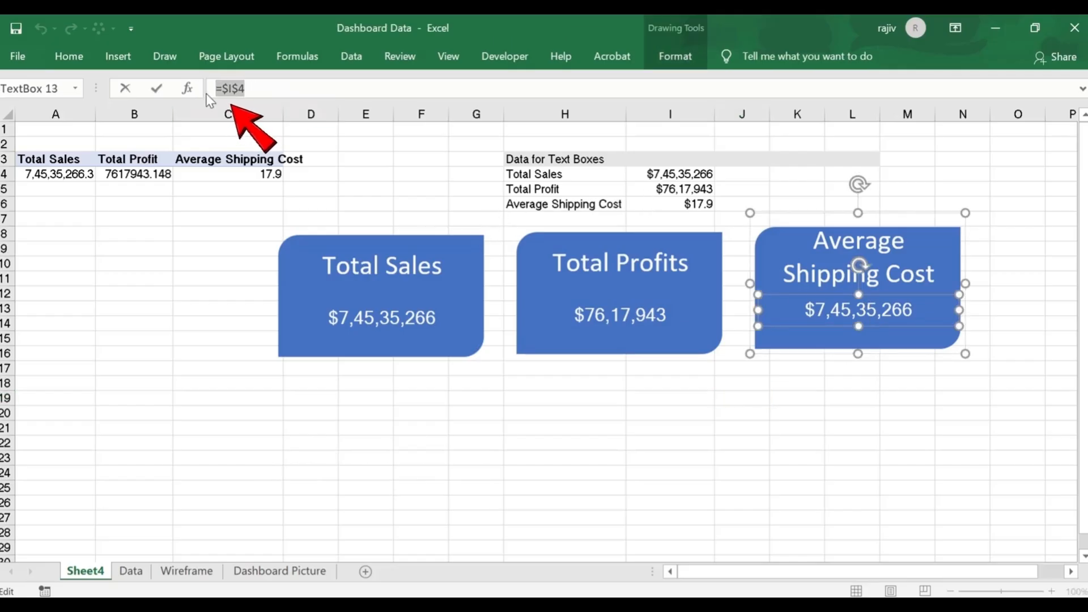
{"action": "key", "text": "BackSpace"}
{"action": "left_click", "coordinate": [687, 208]}
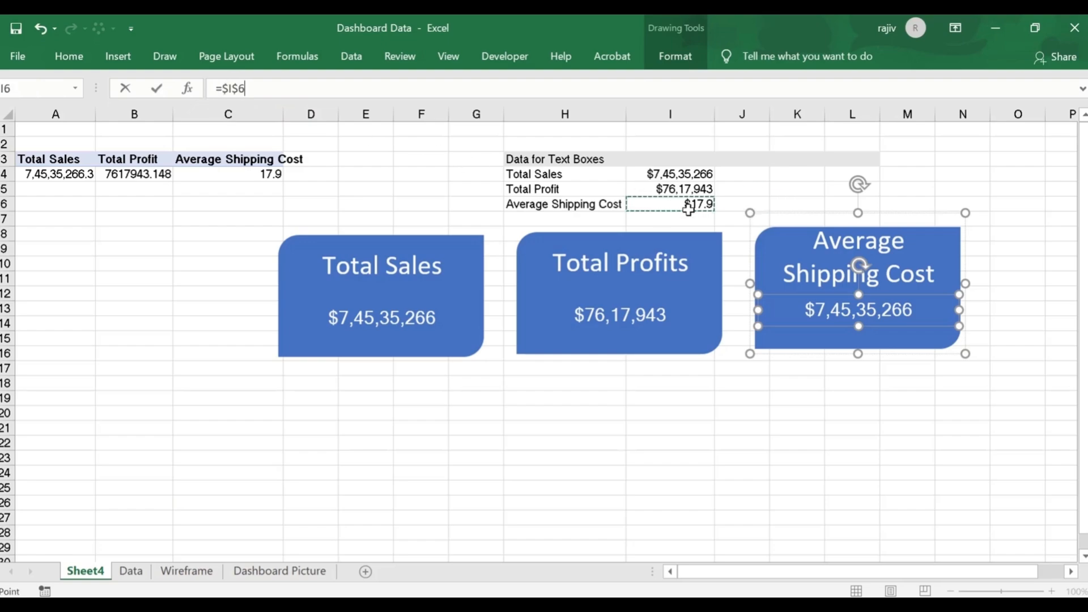
{"action": "key", "text": "Return"}
Step: Copy the formatting of the Total Profits value text box onto the Average Shipping Cost value text box
{"action": "left_click", "coordinate": [604, 318]}
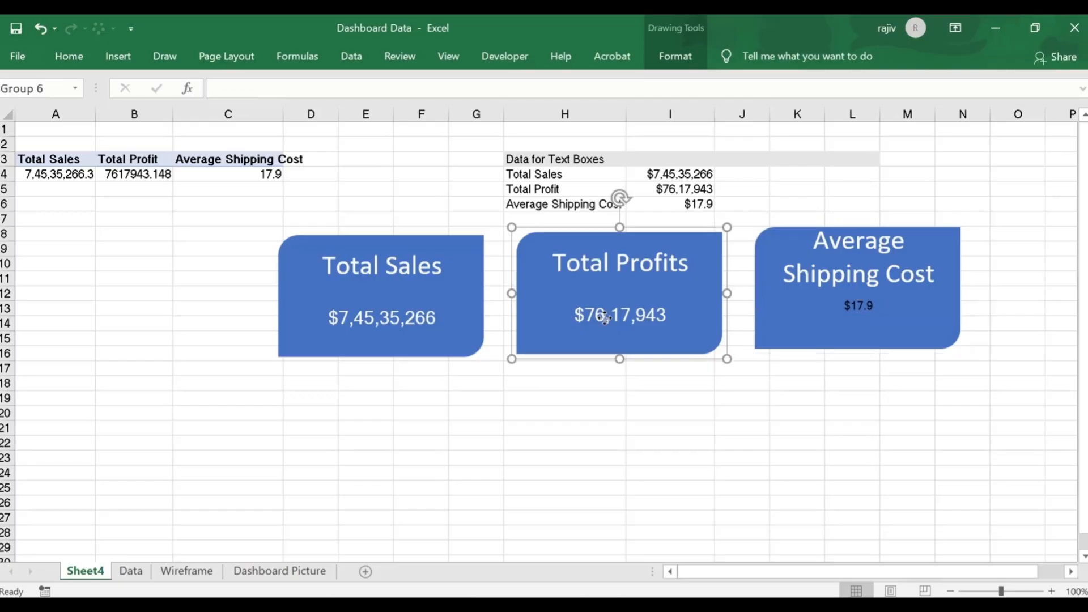
{"action": "left_click", "coordinate": [642, 331]}
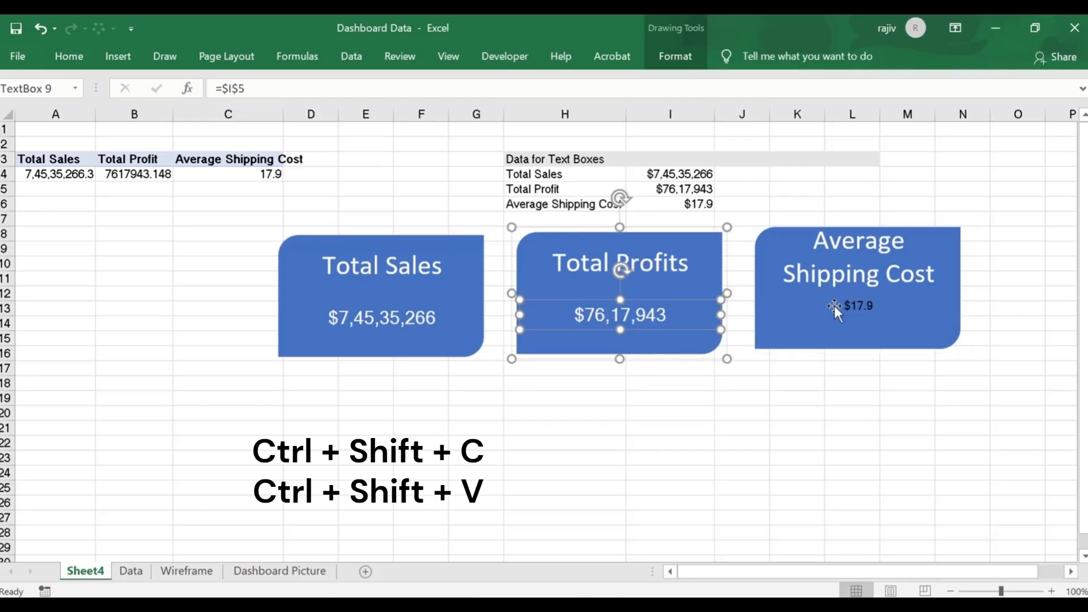
{"action": "left_click", "coordinate": [865, 308]}
{"action": "left_click", "coordinate": [866, 308]}
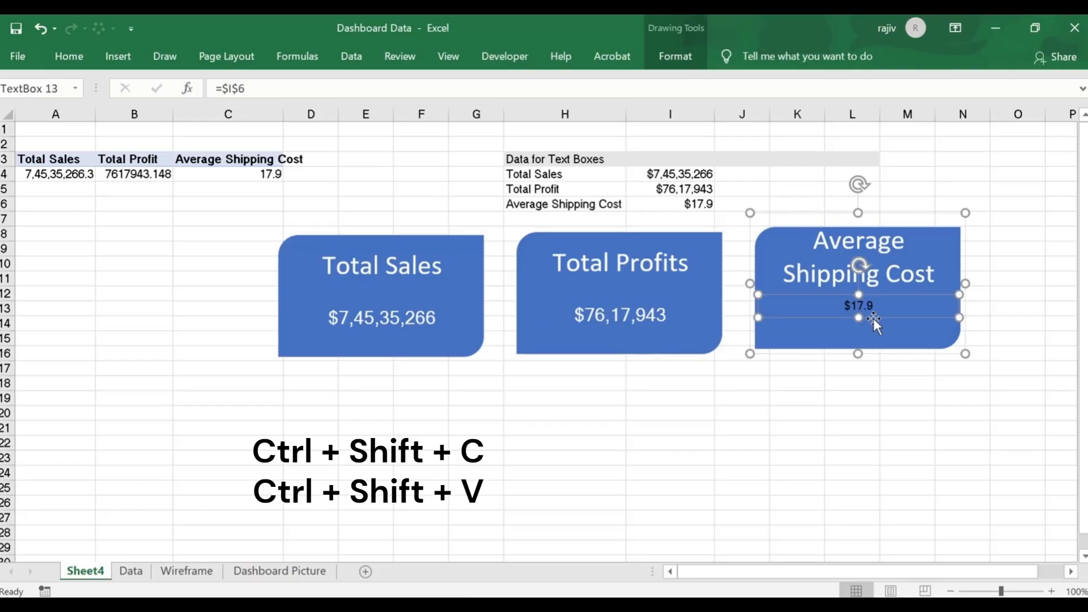
{"action": "key", "text": "ctrl+shift+v"}
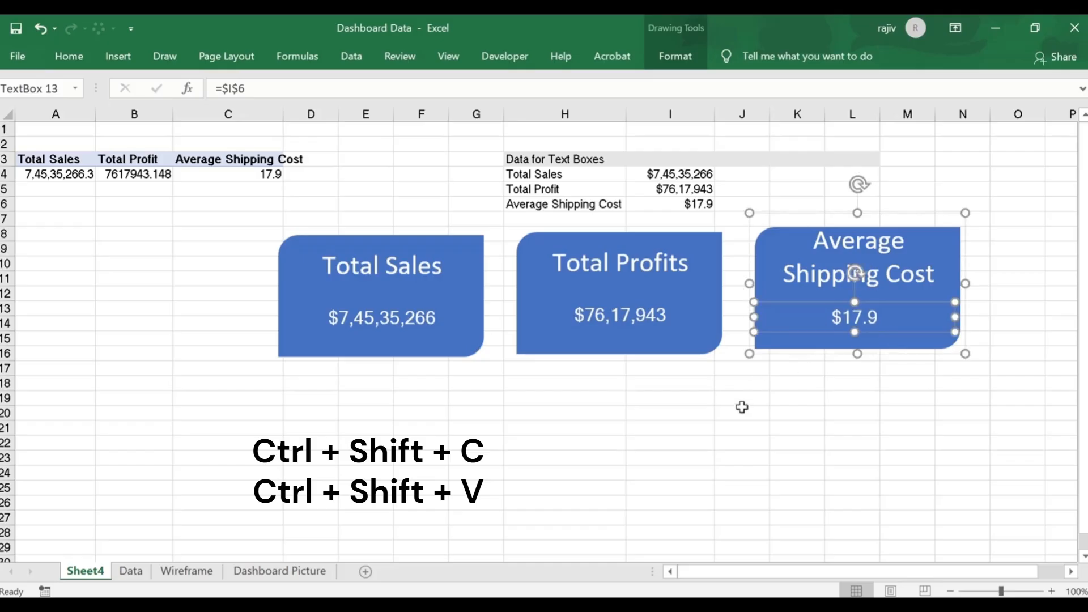
{"action": "left_click", "coordinate": [748, 413]}
Step: Fill the rectangle of the Total Profits card with the green theme color
{"action": "left_click", "coordinate": [720, 237]}
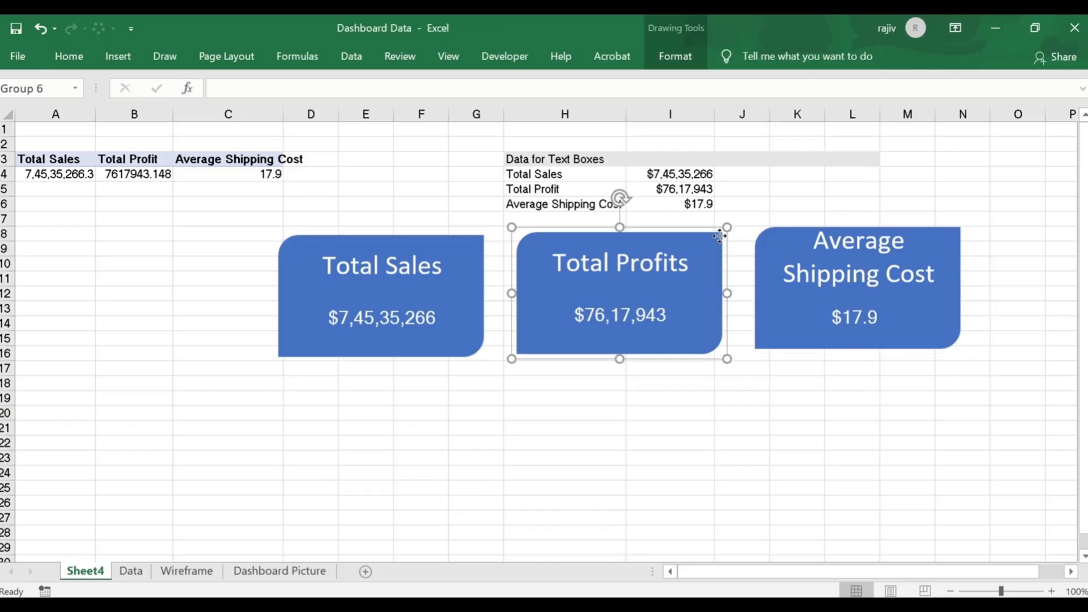
{"action": "left_click", "coordinate": [720, 236]}
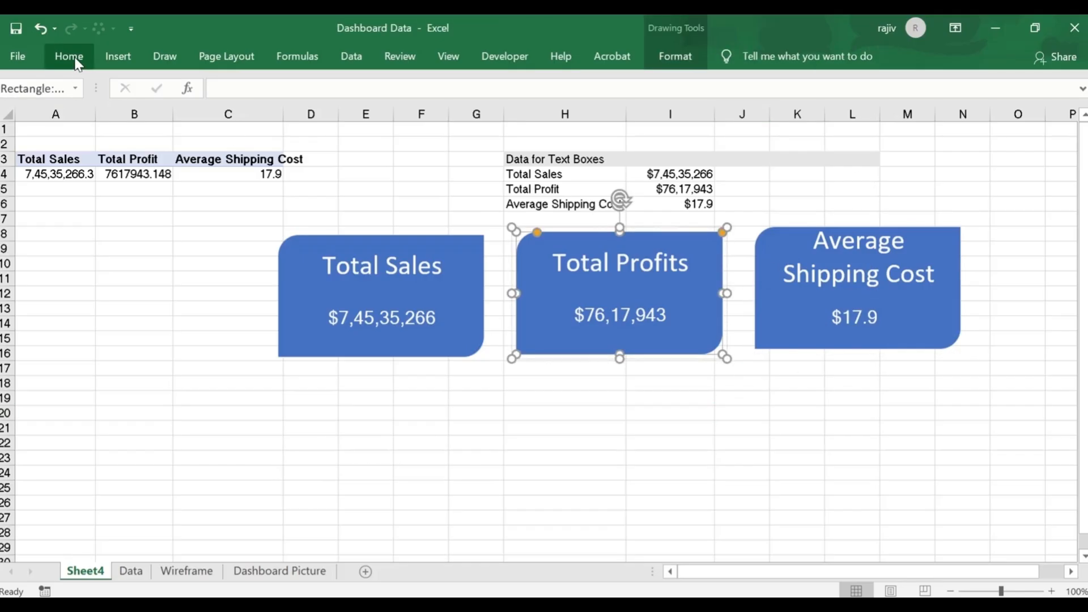
{"action": "left_click", "coordinate": [677, 60]}
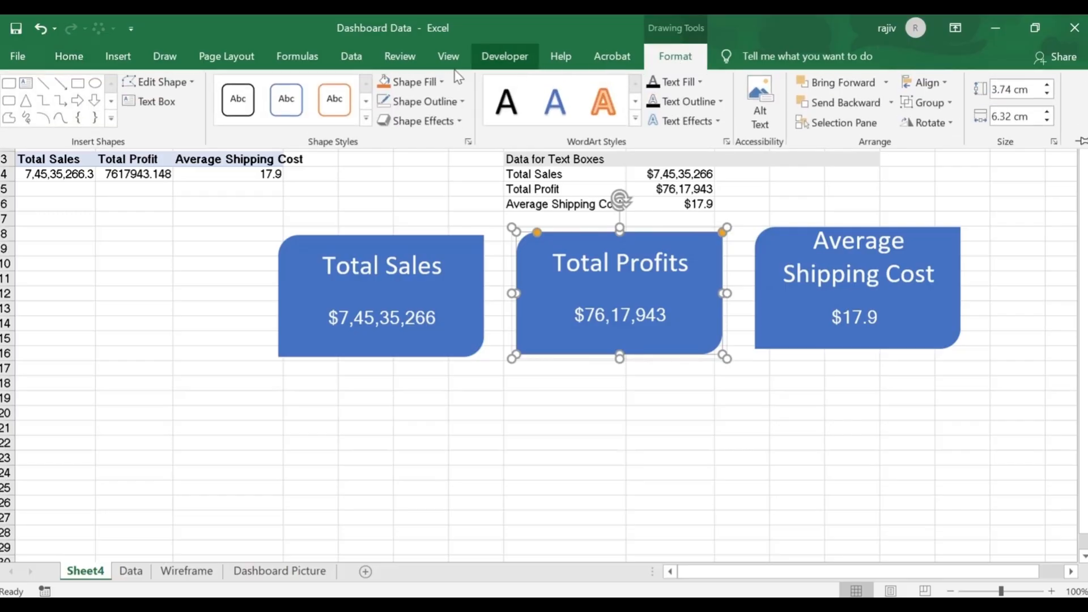
{"action": "left_click", "coordinate": [437, 83]}
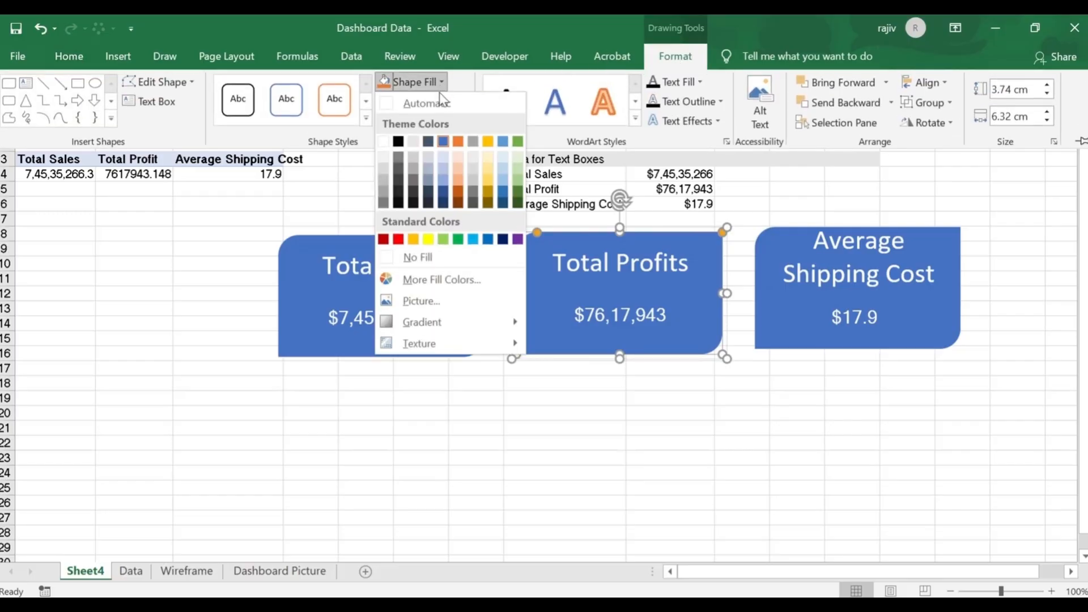
{"action": "left_click", "coordinate": [517, 141]}
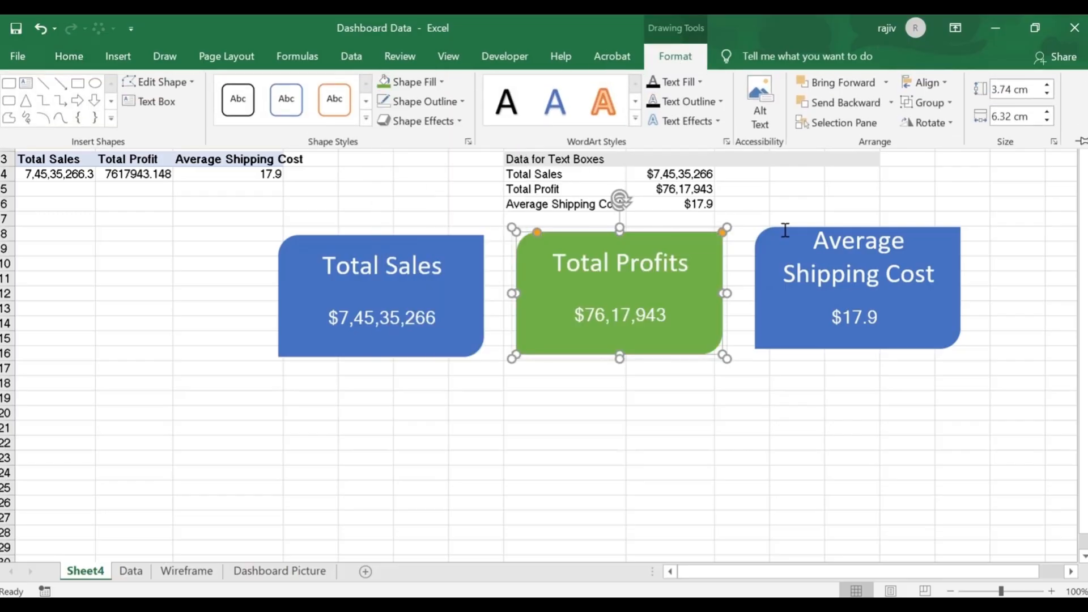
Step: Fill the rectangle of the Average Shipping Cost card with the darkest gray shade of the white theme color
{"action": "left_click", "coordinate": [965, 238]}
{"action": "left_click", "coordinate": [960, 236]}
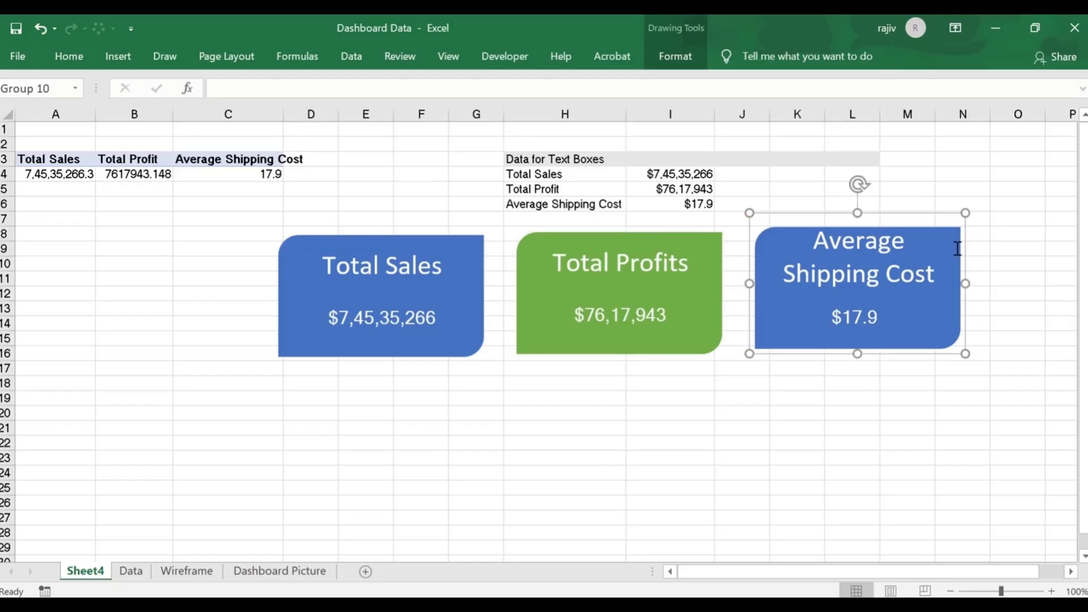
{"action": "left_click", "coordinate": [955, 232]}
{"action": "left_click", "coordinate": [675, 56]}
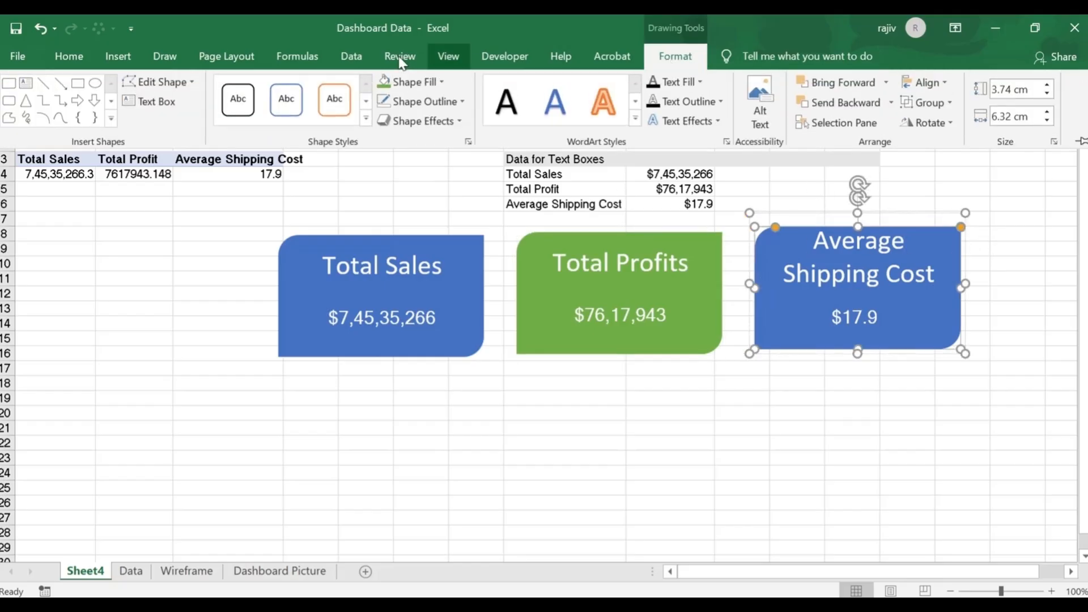
{"action": "left_click", "coordinate": [442, 82]}
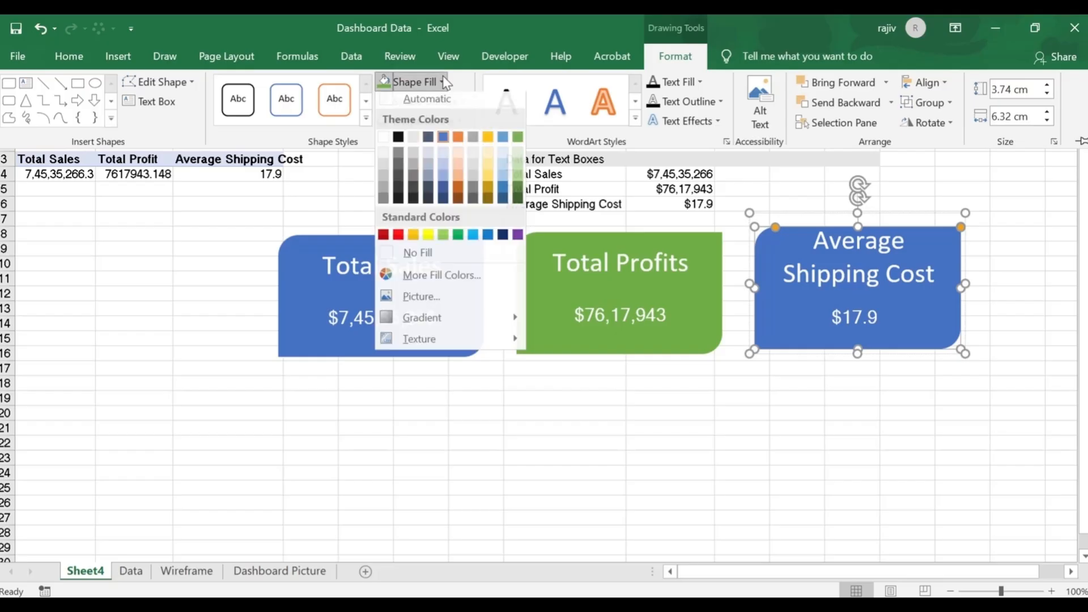
{"action": "left_click", "coordinate": [384, 202]}
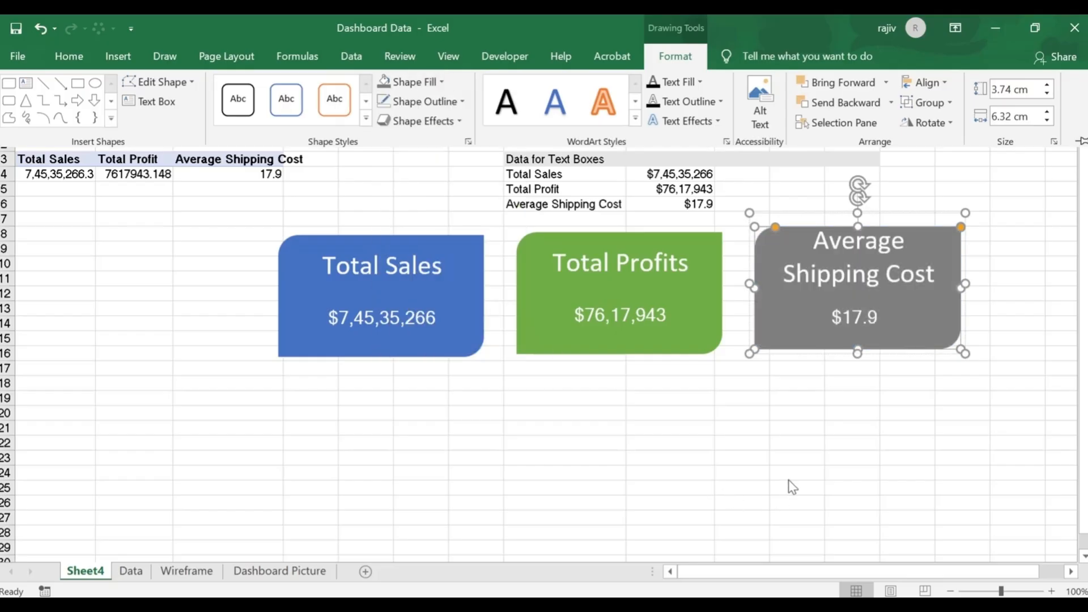
{"action": "left_click", "coordinate": [779, 447]}
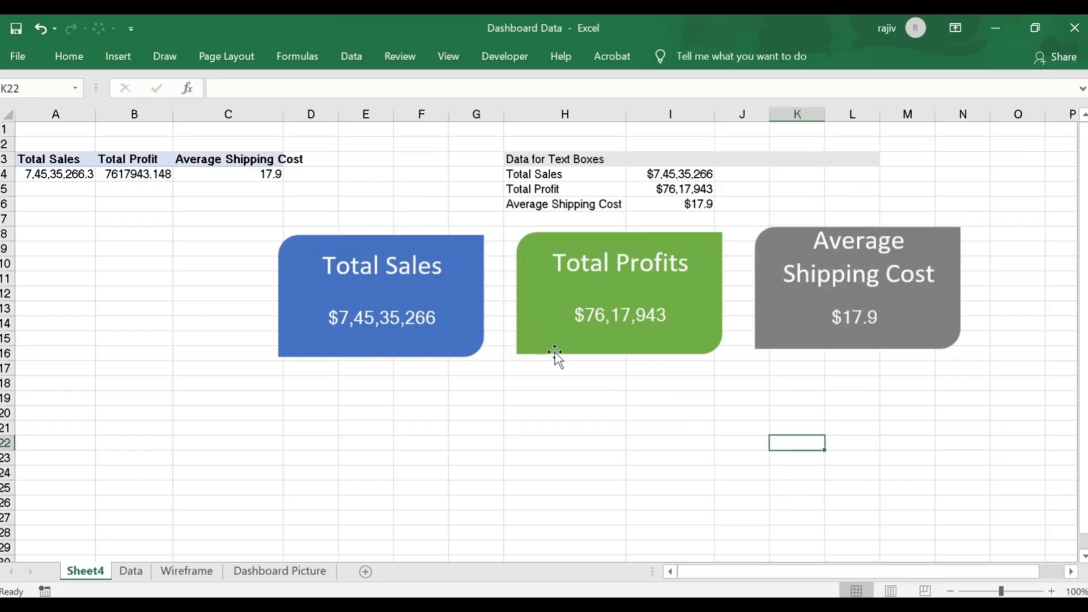
Step: Group the Total Sales, Total Profits and Average Shipping Cost cards into one object
{"action": "key", "text": "ctrl+z"}
{"action": "left_click", "coordinate": [697, 345], "text": "ctrl"}
{"action": "left_click", "coordinate": [448, 344], "text": "ctrl"}
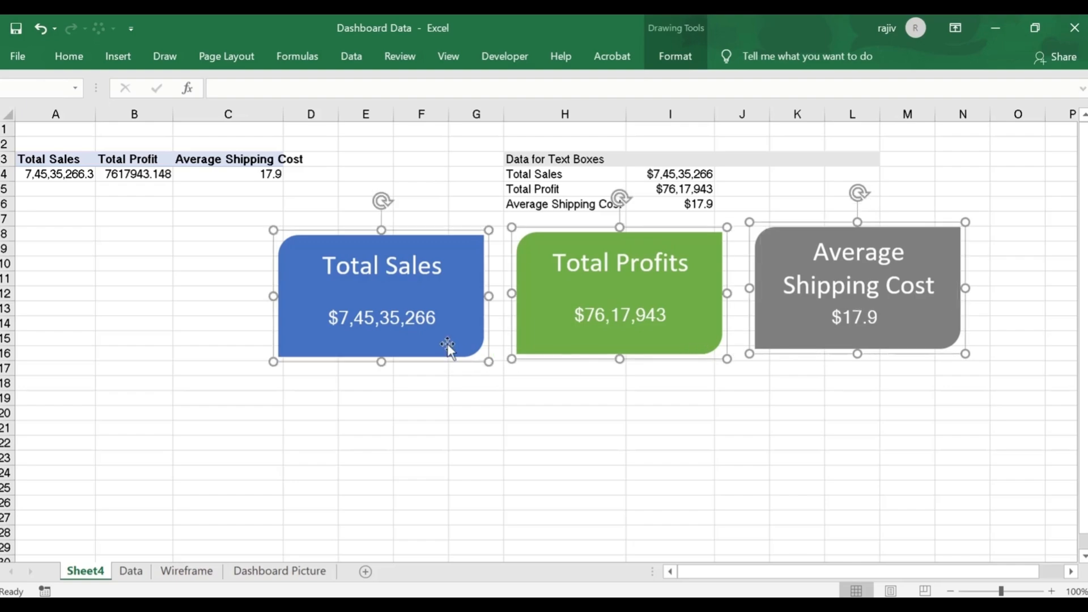
{"action": "right_click", "coordinate": [447, 346]}
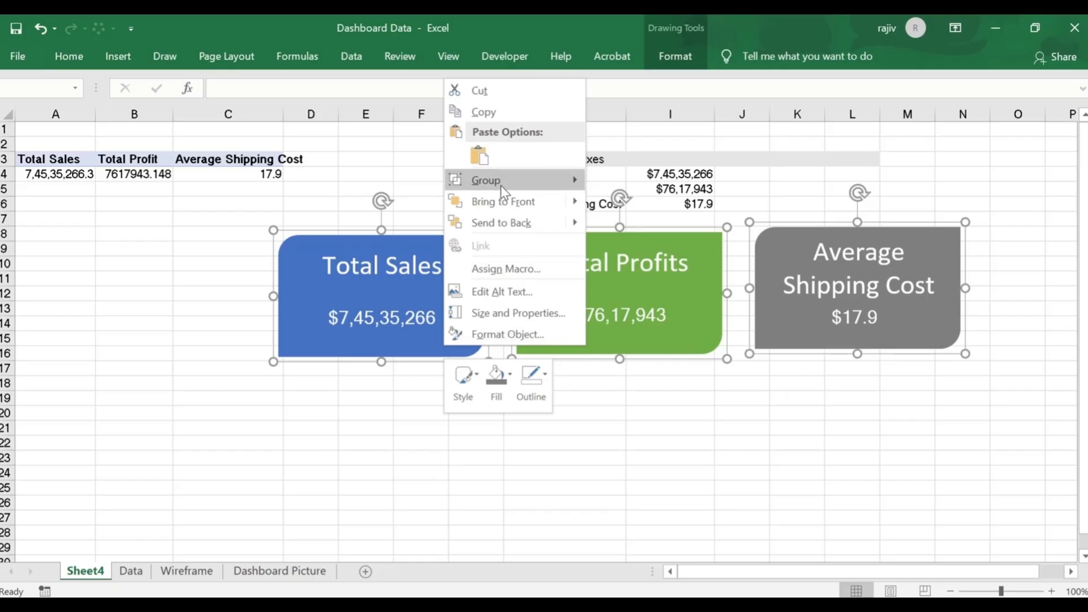
{"action": "mouse_move", "coordinate": [502, 184]}
{"action": "left_click", "coordinate": [603, 183]}
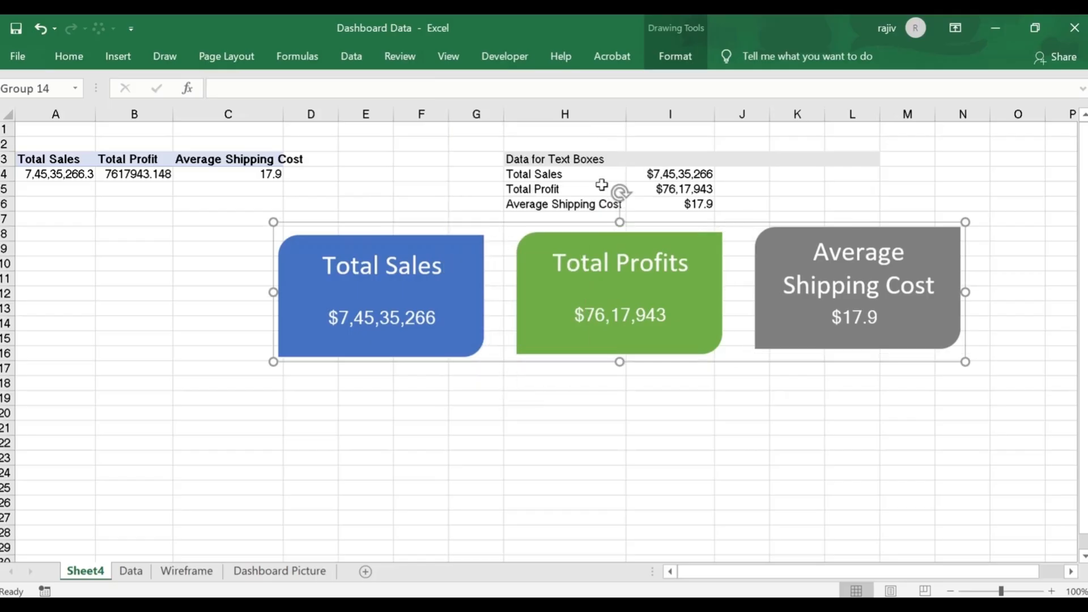
{"action": "left_click", "coordinate": [622, 403]}
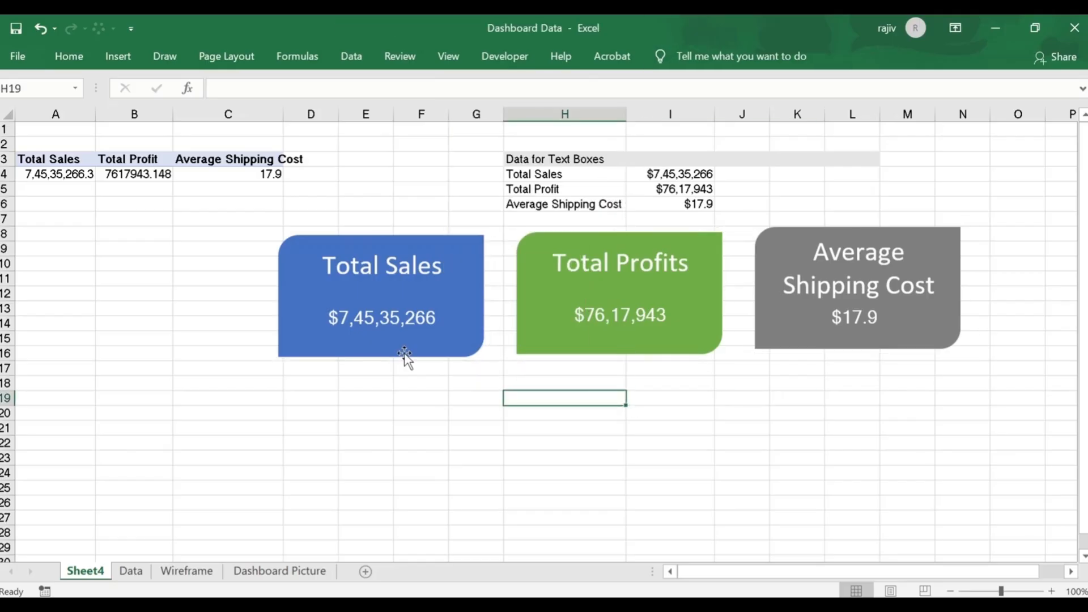
{"action": "left_click", "coordinate": [365, 413]}
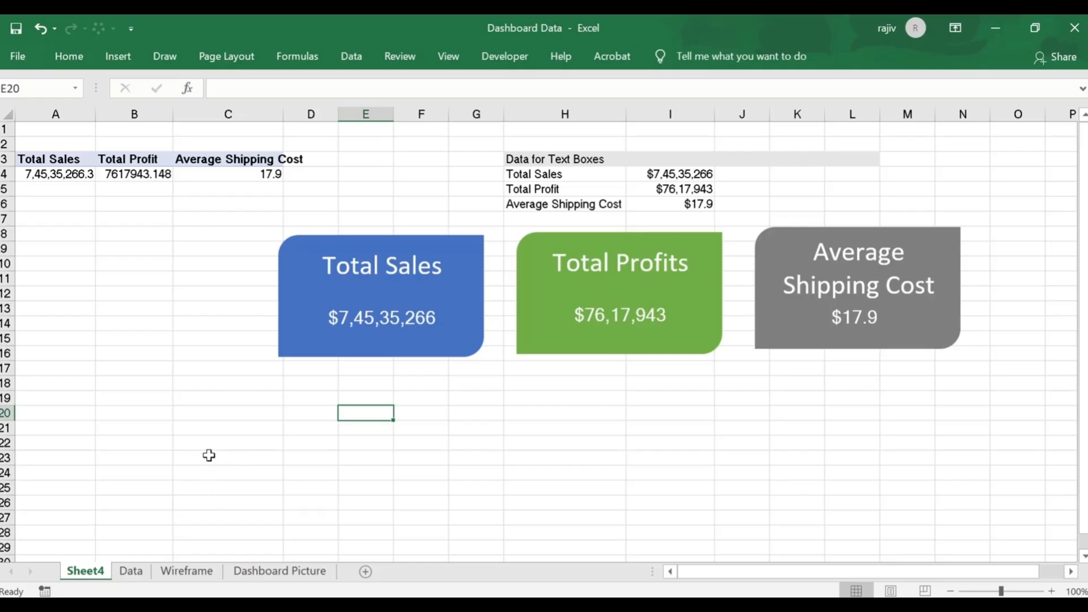
Step: Rename the Sheet4 worksheet as Working
{"action": "double_click", "coordinate": [104, 571]}
{"action": "type", "text": "Wo"}
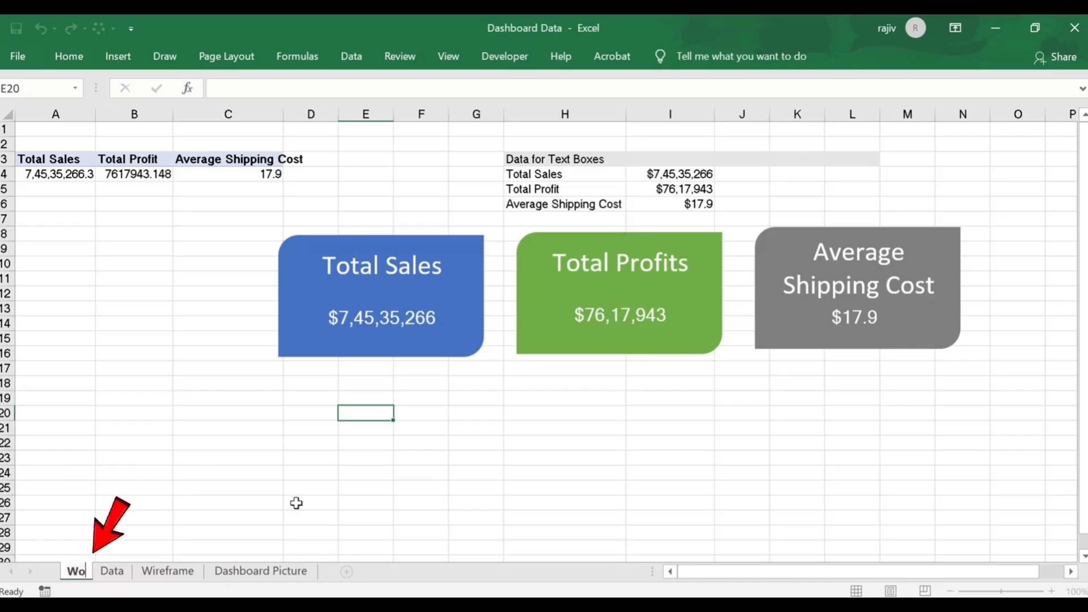
{"action": "type", "text": "rking"}
{"action": "key", "text": "Return"}
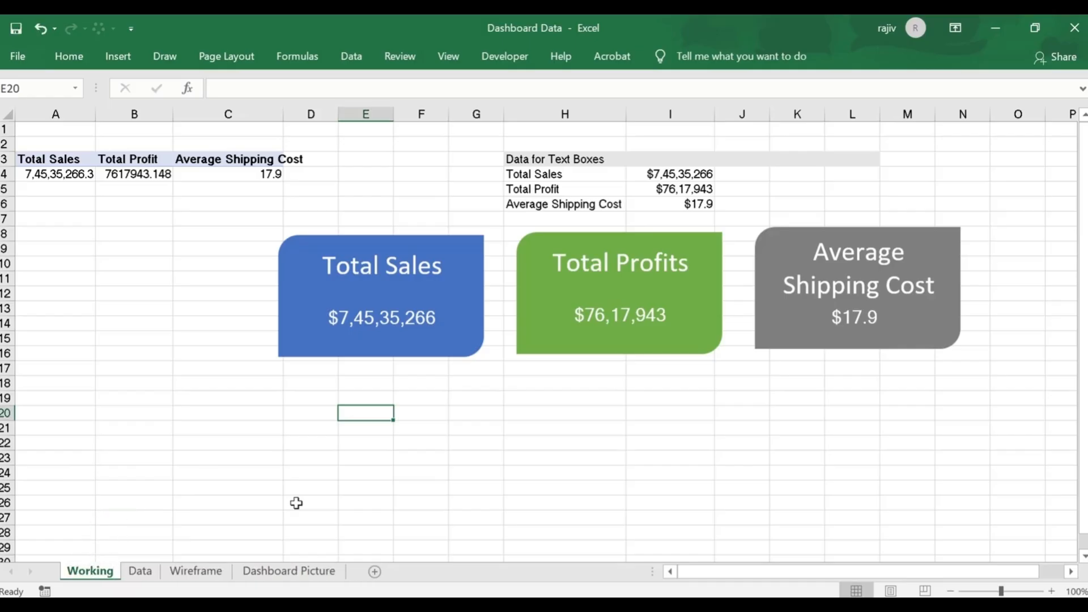
Step: Add a new worksheet named Dashboard after the Working sheet and return to the Working sheet
{"action": "left_click", "coordinate": [375, 571]}
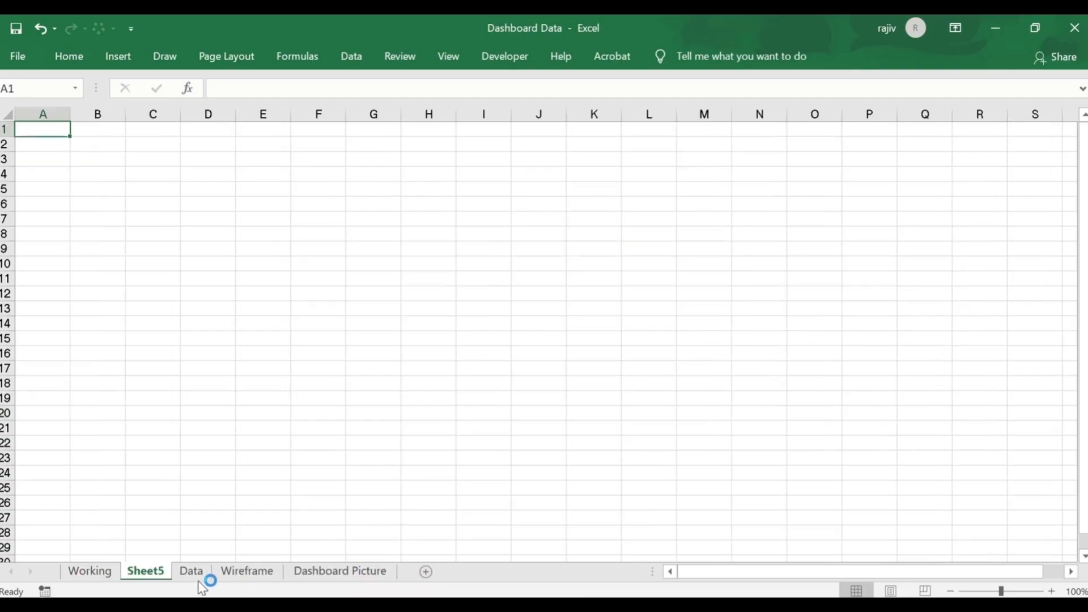
{"action": "mouse_move", "coordinate": [158, 571]}
{"action": "left_mouse_down"}
{"action": "mouse_move", "coordinate": [214, 566]}
{"action": "mouse_move", "coordinate": [205, 559]}
{"action": "left_mouse_up"}
{"action": "type", "text": "ashboard"}
{"action": "key", "text": "Return"}
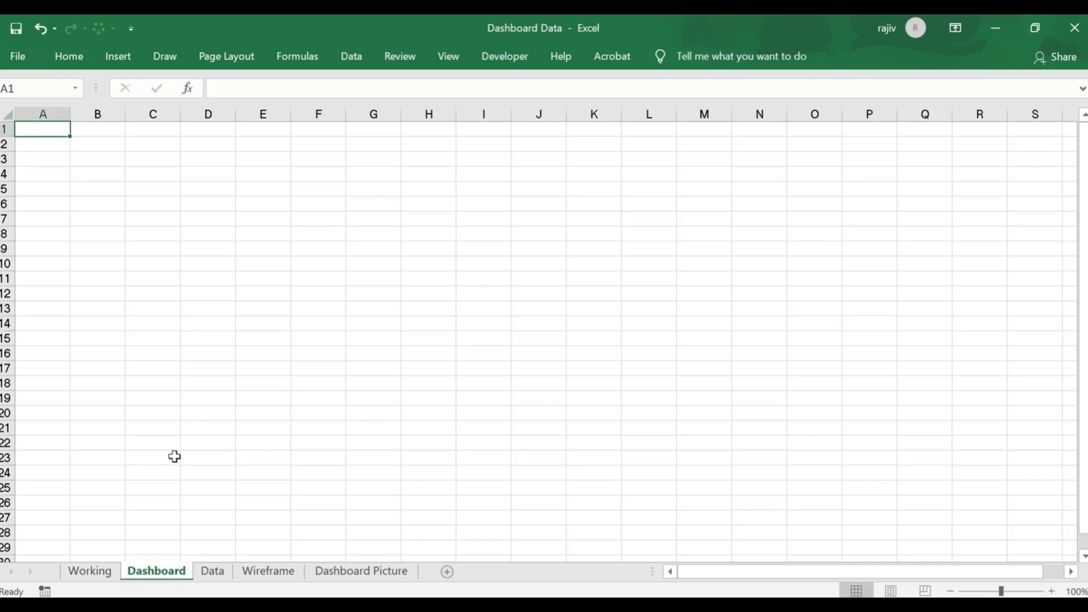
{"action": "left_click", "coordinate": [113, 576]}
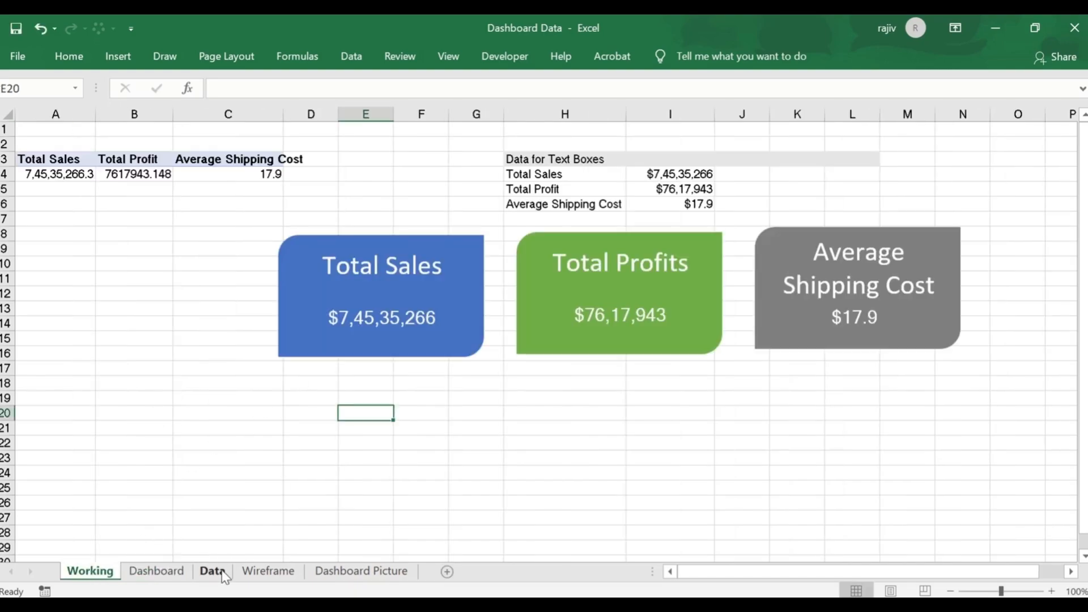
Step: Cut the grouped cards from the Working sheet, paste them onto the Dashboard sheet, and position them over about D4:Q13
{"action": "left_click", "coordinate": [282, 277]}
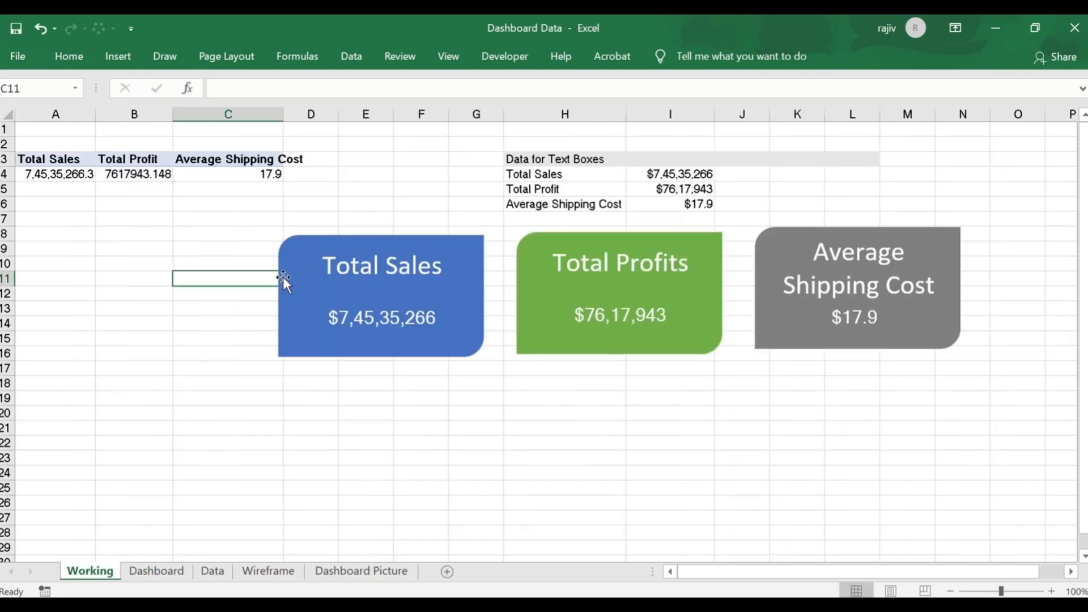
{"action": "left_click", "coordinate": [329, 234]}
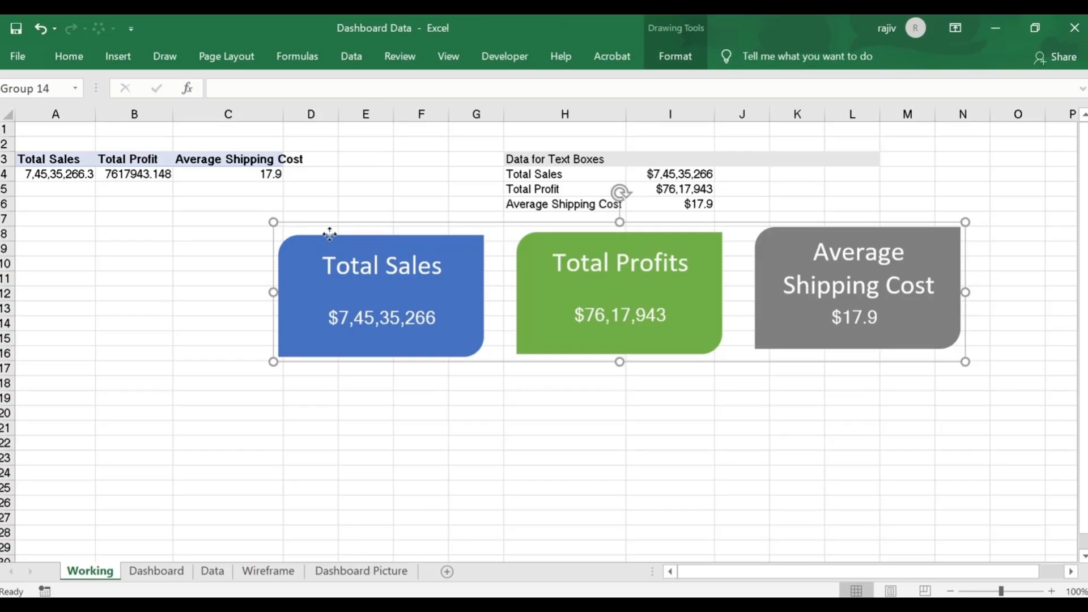
{"action": "key", "text": "ctrl+x"}
{"action": "left_click", "coordinate": [154, 571]}
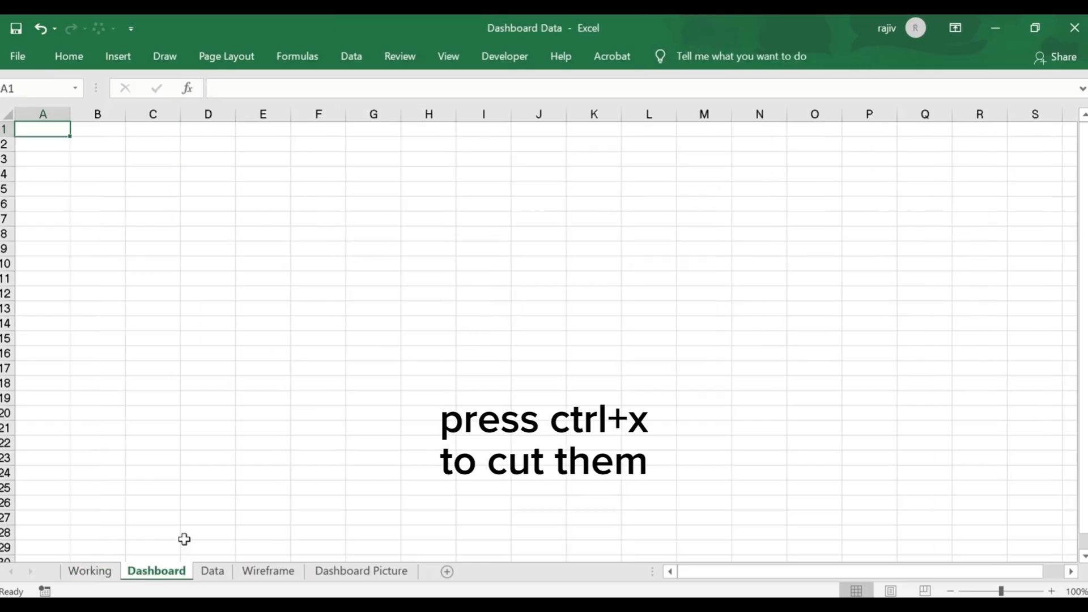
{"action": "key", "text": "ctrl+v"}
{"action": "left_click_drag", "start_coordinate": [534, 242], "coordinate": [743, 296]}
{"action": "left_click", "coordinate": [283, 379]}
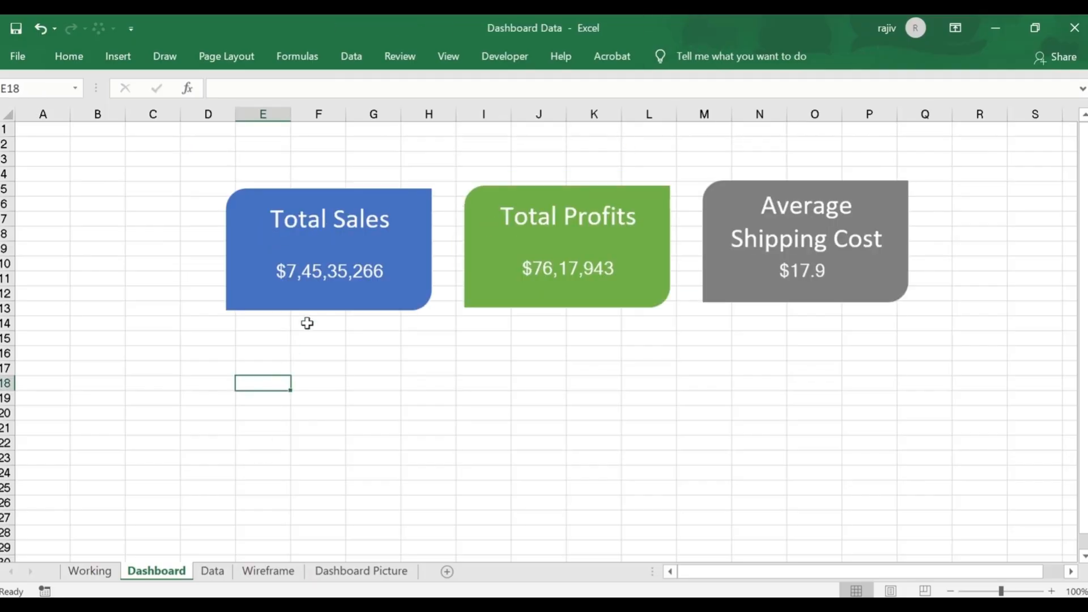
Step: Inspect the linked cell references of the value text boxes in the three cards
{"action": "left_click", "coordinate": [335, 270]}
{"action": "left_click", "coordinate": [335, 270]}
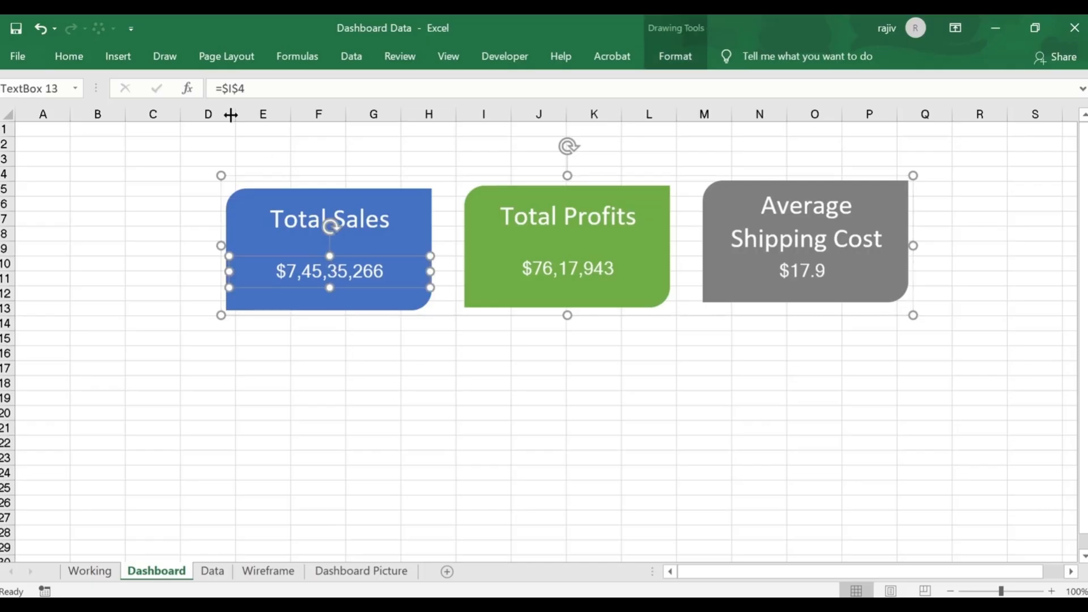
{"action": "left_click", "coordinate": [587, 270]}
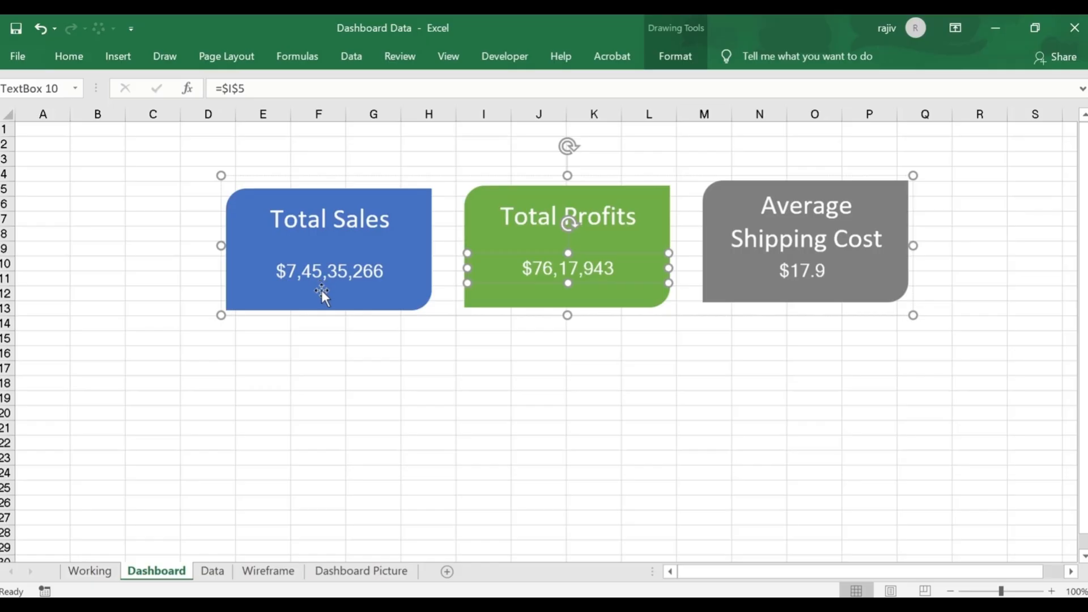
{"action": "left_click", "coordinate": [824, 272]}
{"action": "left_click", "coordinate": [371, 409]}
Step: Test the card link by entering 0 in the Total Sales cell I4 on the Working sheet and viewing the Dashboard sheet
{"action": "left_click", "coordinate": [91, 572]}
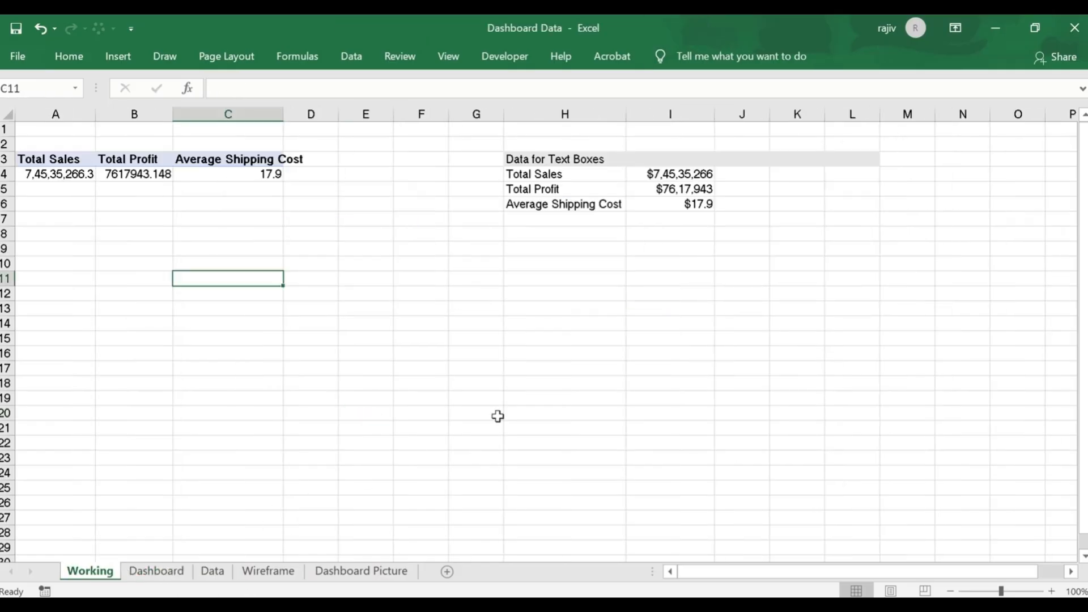
{"action": "left_click", "coordinate": [683, 178]}
{"action": "key", "text": "F2"}
{"action": "key", "text": "Escape"}
{"action": "type", "text": "0"}
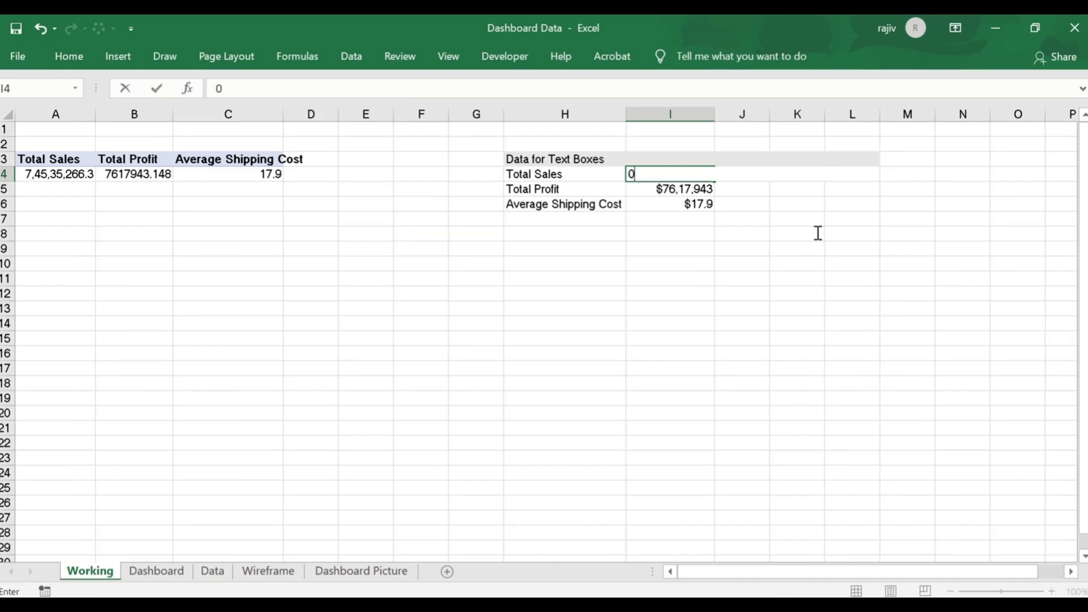
{"action": "key", "text": "Return"}
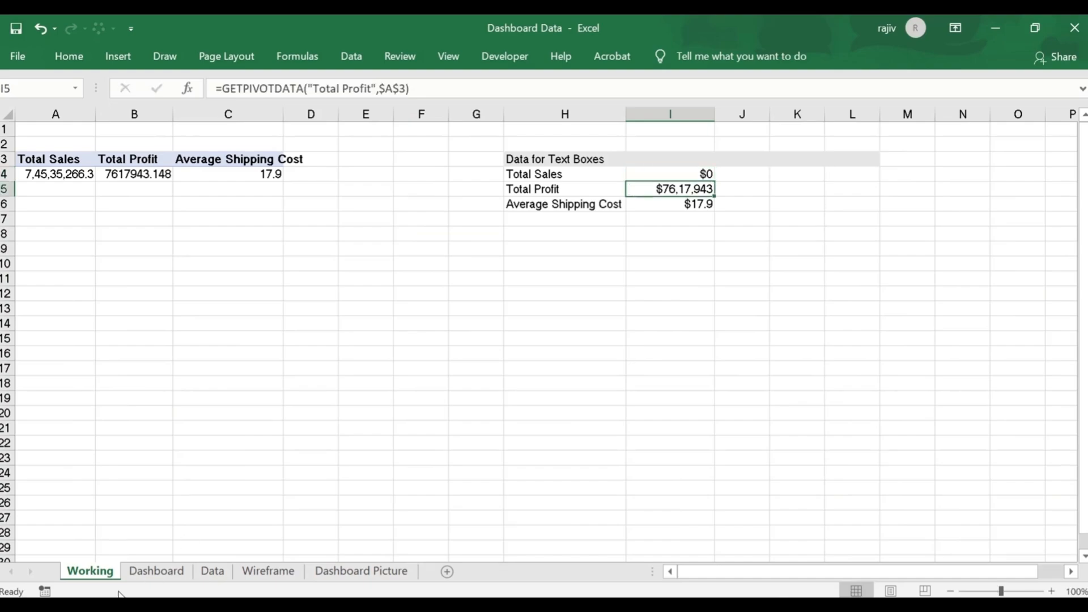
{"action": "left_click", "coordinate": [148, 573]}
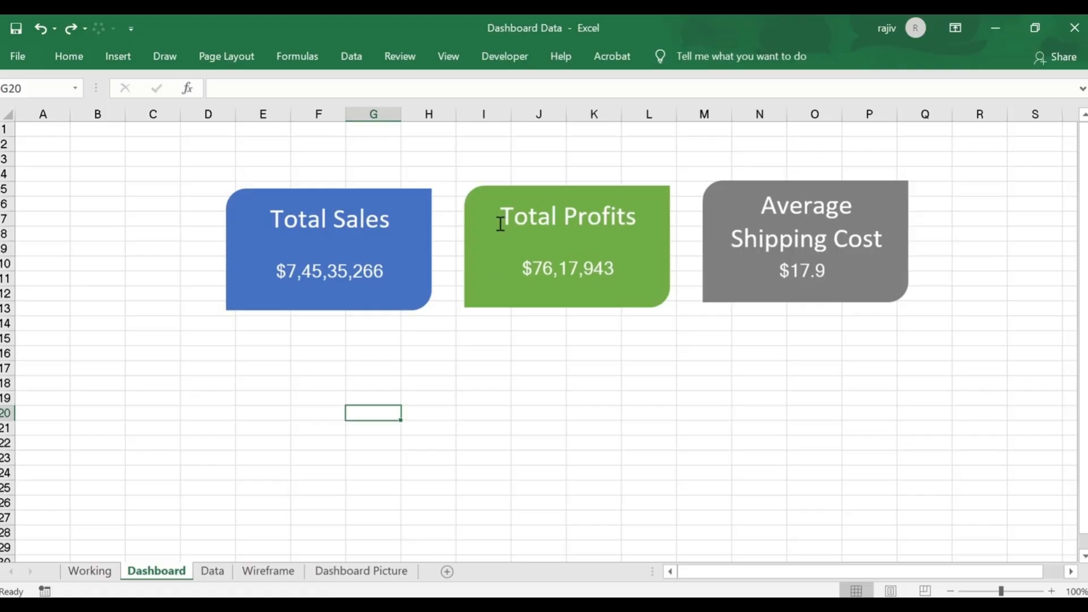
Step: Link the Total Sales card's value text box to the Working sheet with the formula =Working!$I$4
{"action": "left_click", "coordinate": [347, 277]}
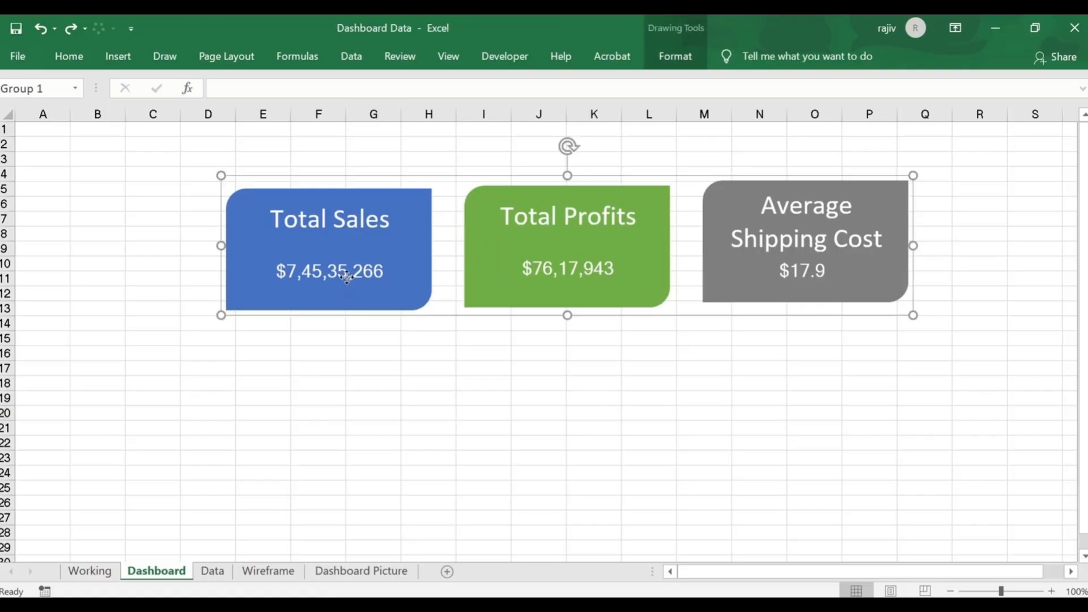
{"action": "left_click", "coordinate": [347, 274]}
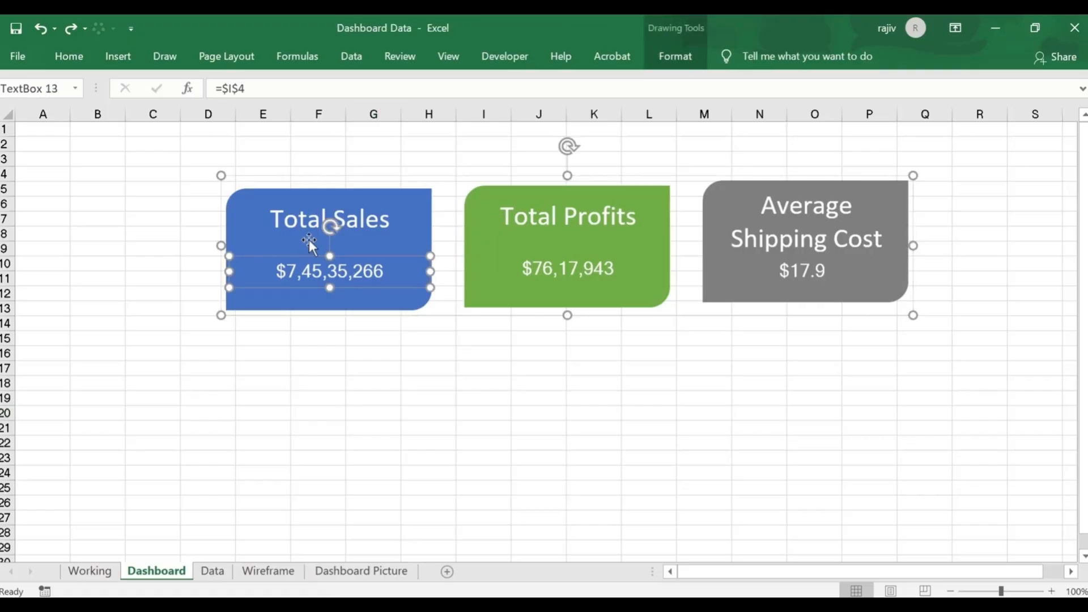
{"action": "left_click", "coordinate": [221, 88]}
{"action": "type", "text": "Working!"}
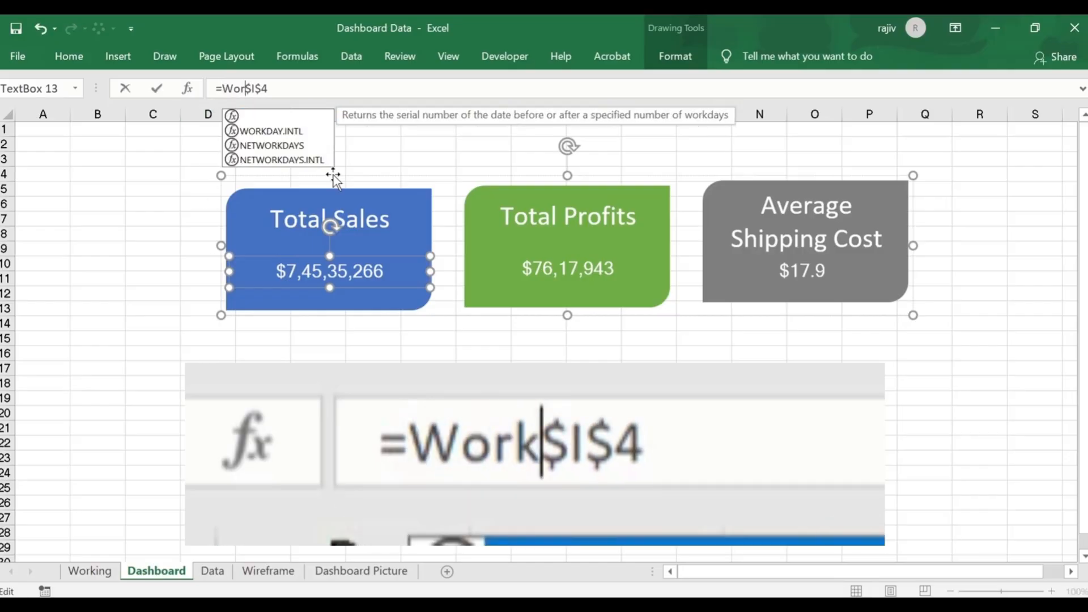
{"action": "key", "text": "Return"}
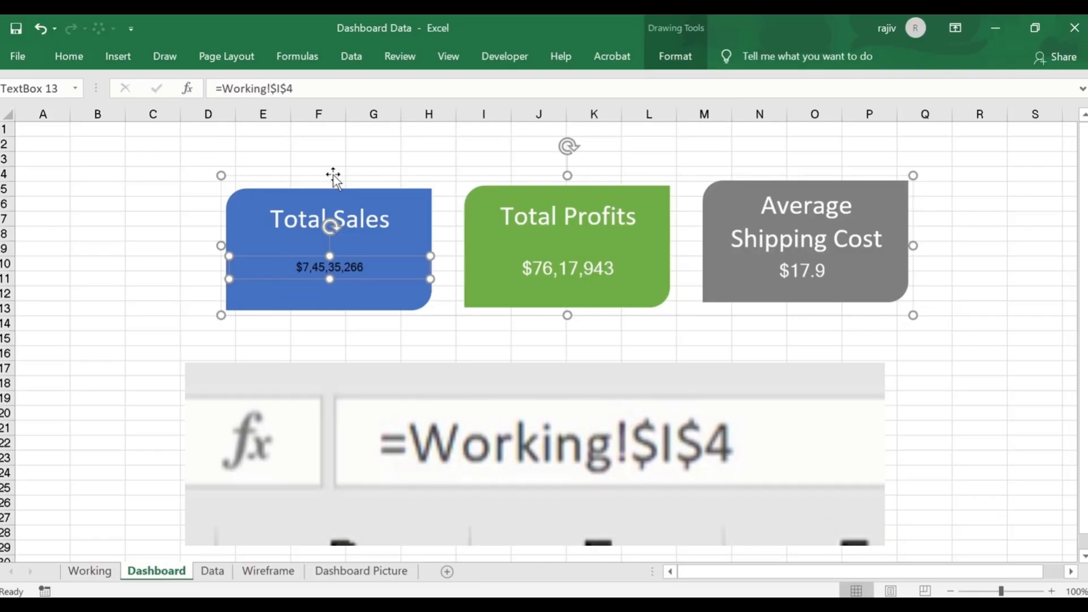
Step: Link the Total Profits card's value text box to the Working sheet with the formula =Working!$I$5
{"action": "left_click", "coordinate": [574, 266]}
{"action": "left_click", "coordinate": [221, 88]}
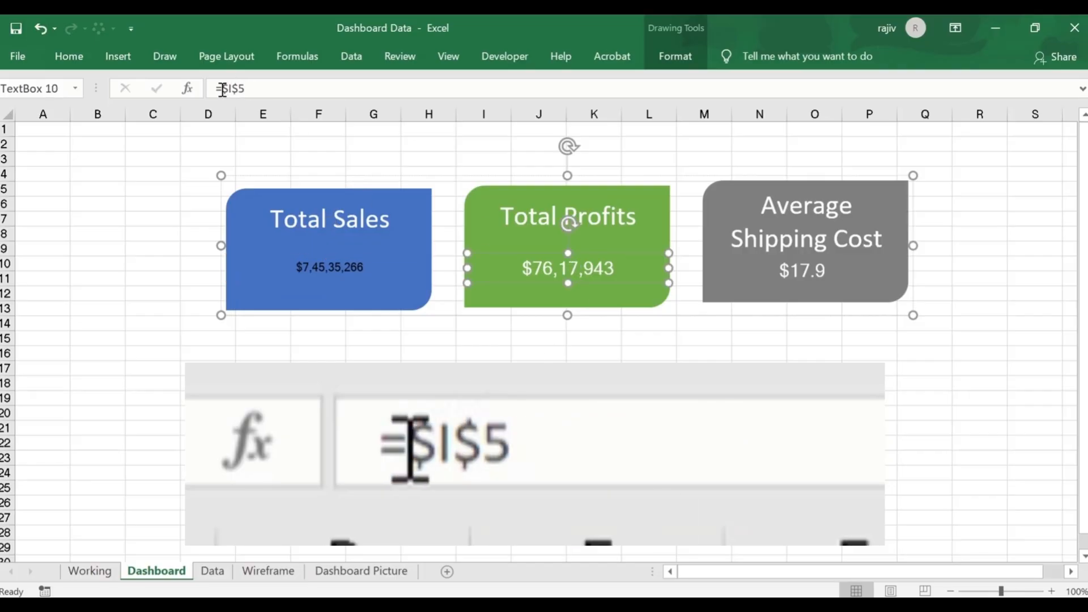
{"action": "type", "text": "Working"}
{"action": "key", "text": "Return"}
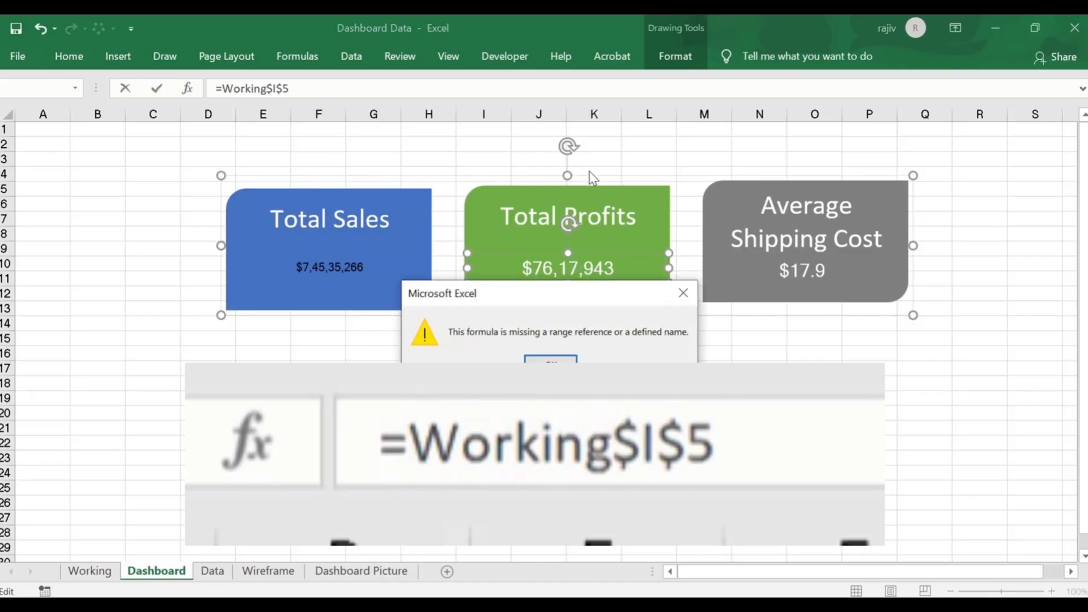
{"action": "left_click", "coordinate": [550, 358]}
{"action": "left_click", "coordinate": [267, 88]}
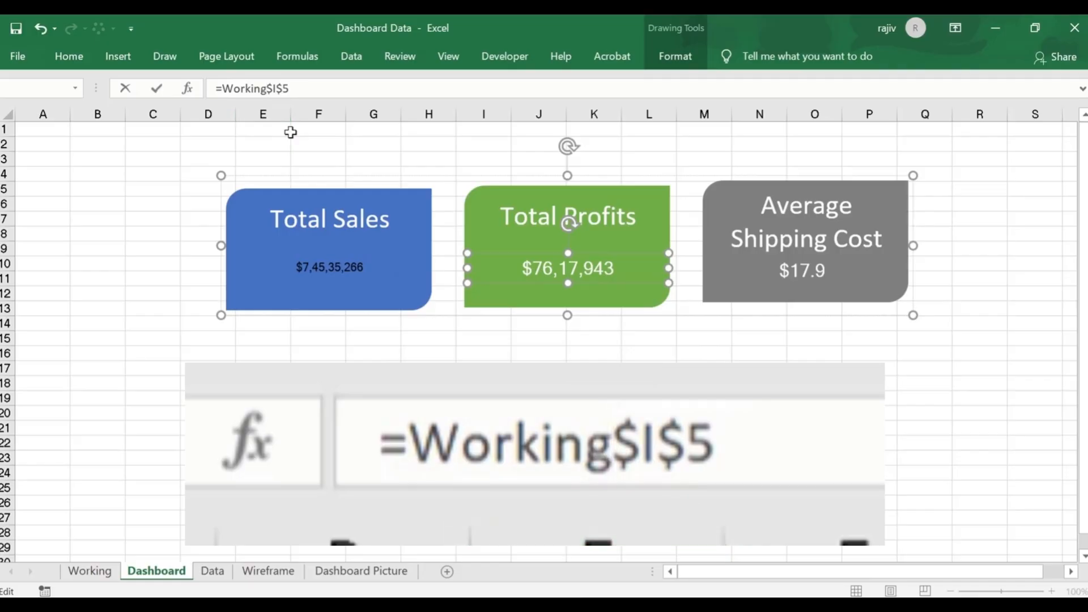
{"action": "type", "text": "!"}
{"action": "key", "text": "Return"}
Step: Link the Average Shipping Cost card's value text box to the Working sheet with the formula =Working!$I$6
{"action": "left_click", "coordinate": [820, 271]}
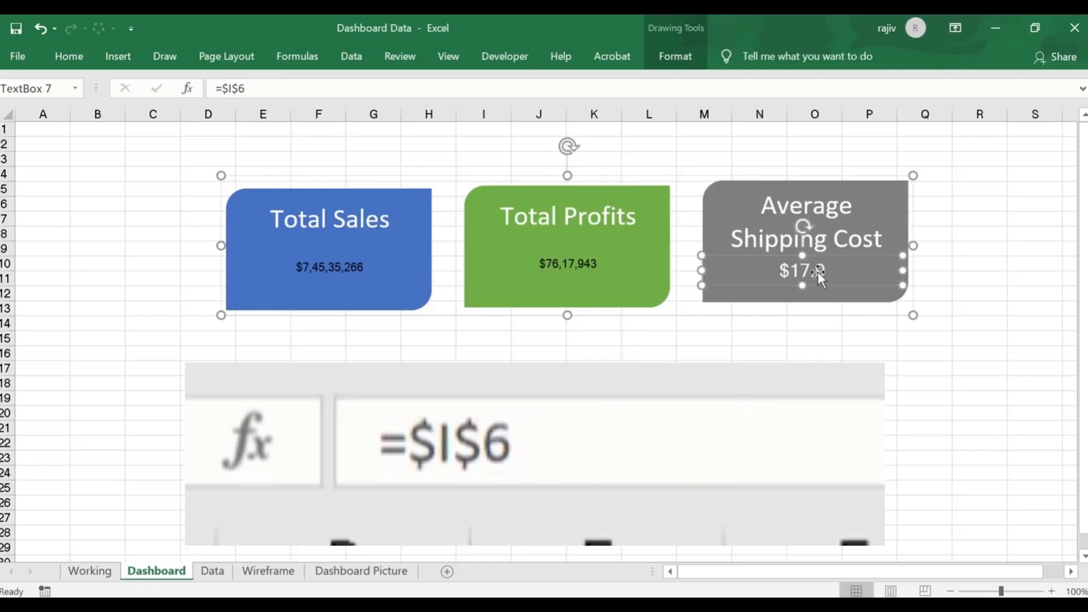
{"action": "left_click", "coordinate": [221, 89]}
{"action": "type", "text": "Workimgn"}
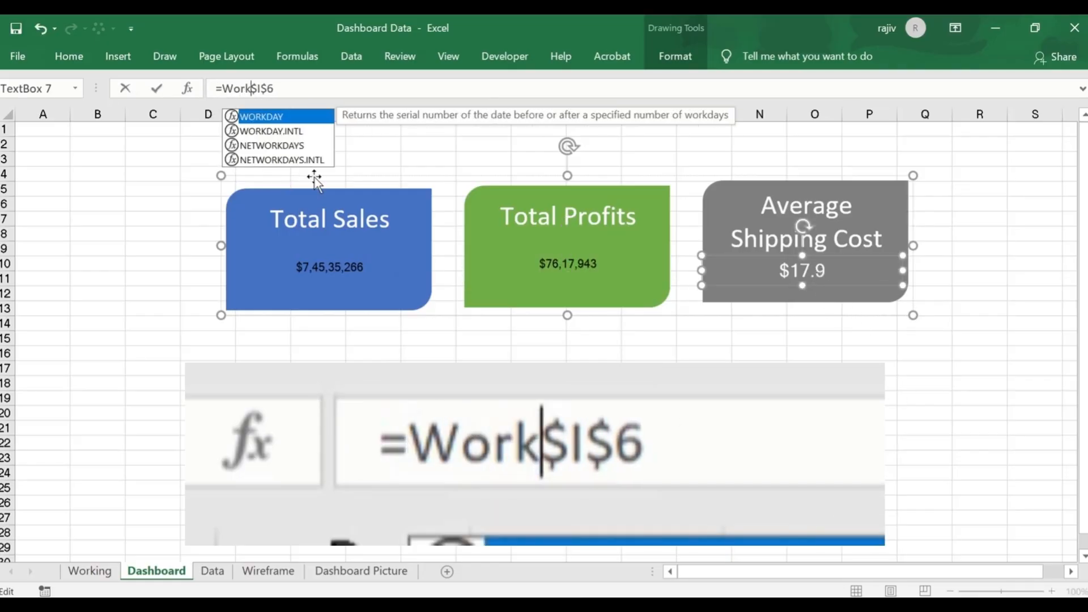
{"action": "key", "text": "BackSpace"}
{"action": "key", "text": "BackSpace"}
{"action": "key", "text": "BackSpace"}
{"action": "type", "text": "ng!"}
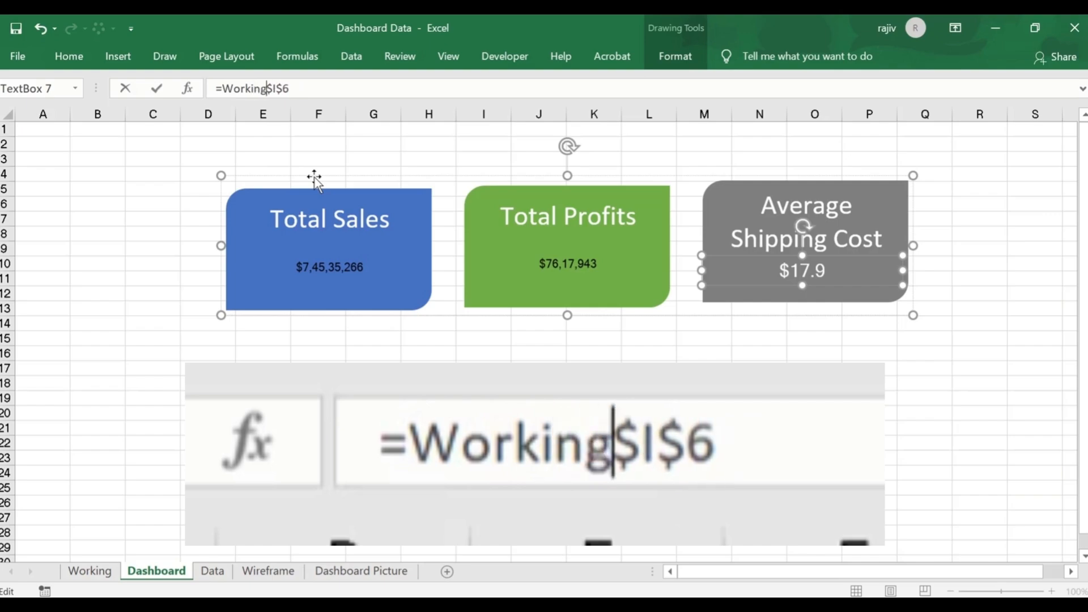
Step: Select the Total Sales and Total Profits value text boxes, and review the source cells I4:I6 on the Working sheet
{"action": "left_click", "coordinate": [350, 270]}
{"action": "left_click", "coordinate": [551, 268], "text": "ctrl"}
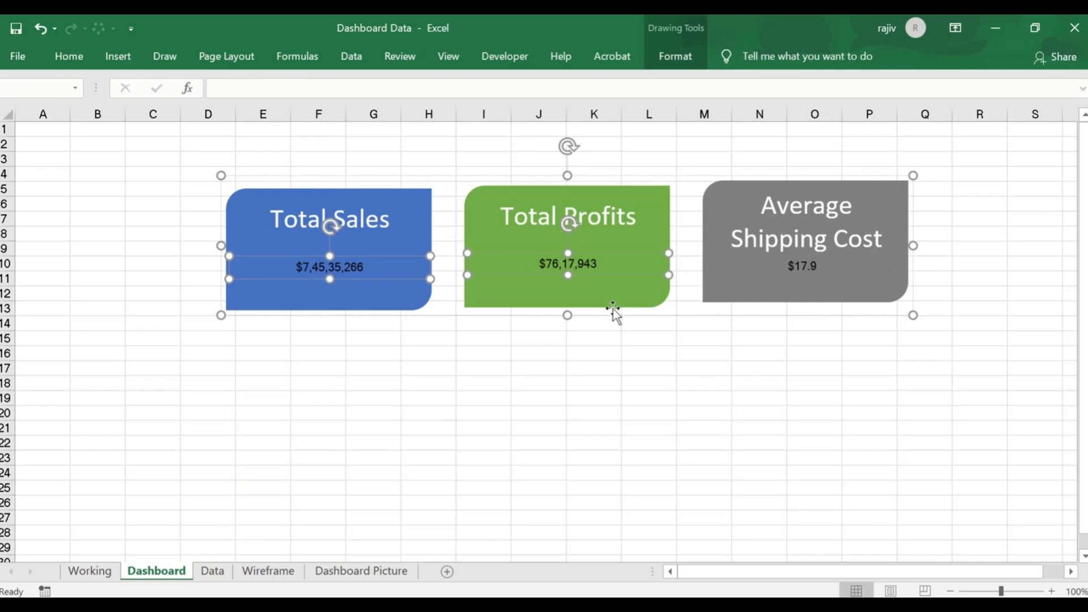
{"action": "left_click", "coordinate": [107, 572]}
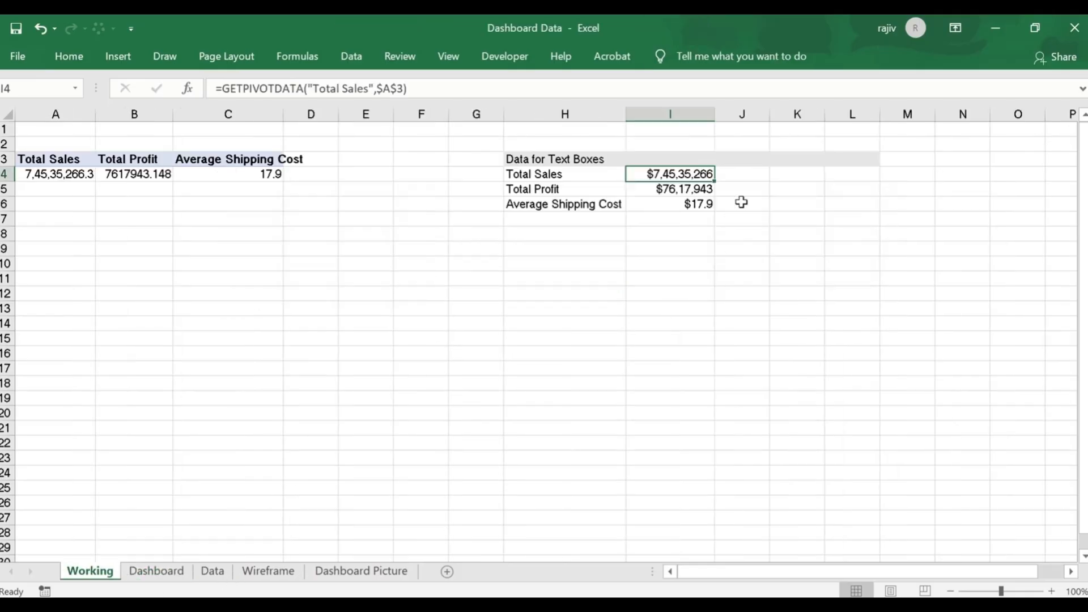
{"action": "left_click", "coordinate": [675, 193]}
{"action": "left_click", "coordinate": [682, 214]}
{"action": "left_click_drag", "start_coordinate": [677, 174], "coordinate": [683, 205]}
{"action": "left_click", "coordinate": [640, 244]}
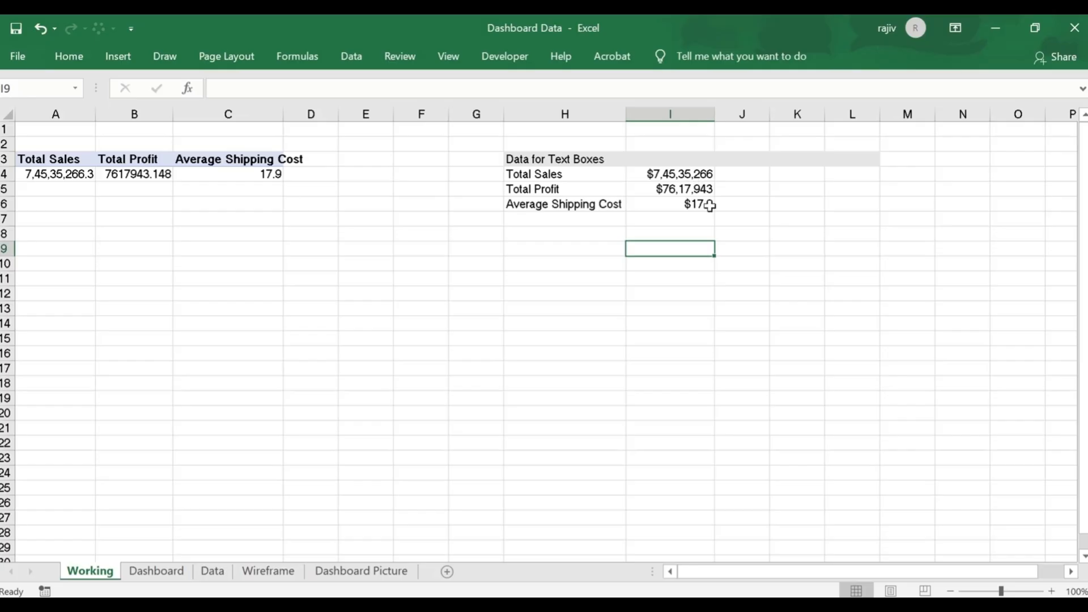
Step: Add the Average Shipping Cost value to the selection on the Dashboard sheet and format all three card values in white at size 16
{"action": "left_click", "coordinate": [163, 577]}
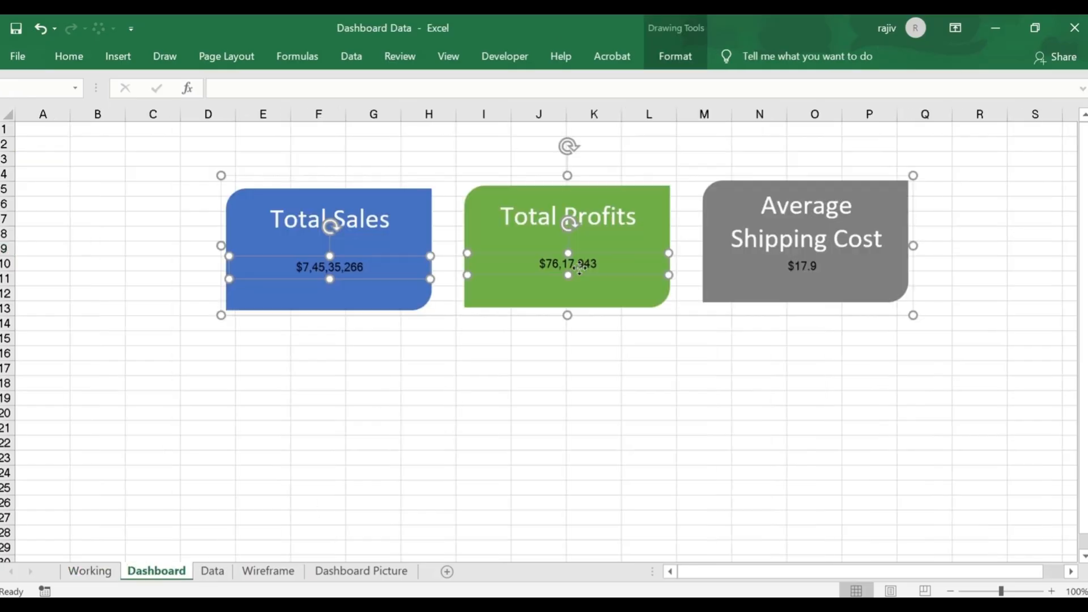
{"action": "left_click", "coordinate": [809, 271], "text": "ctrl"}
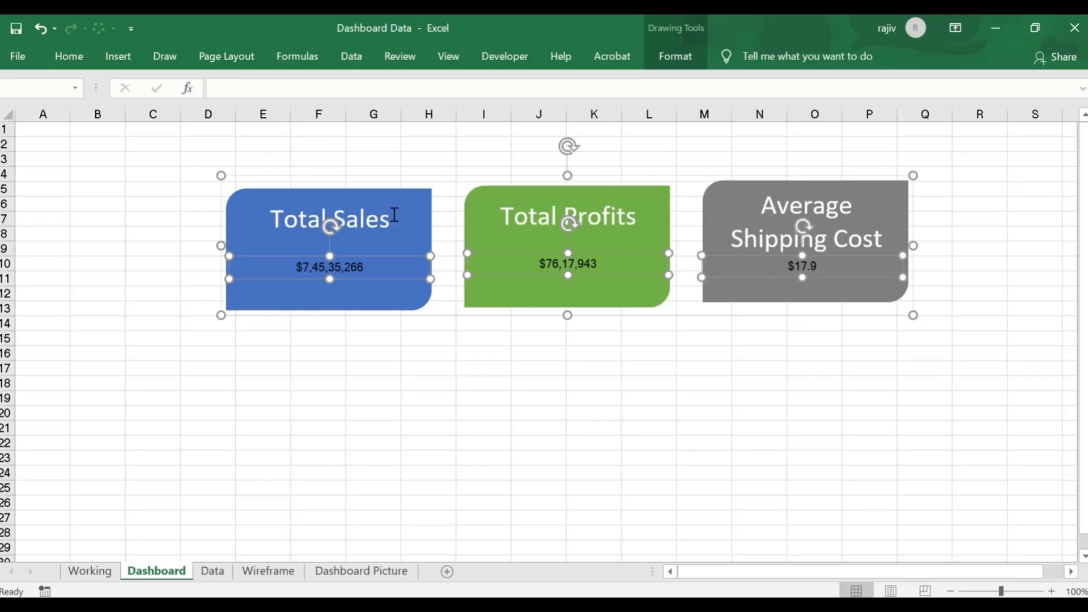
{"action": "left_click", "coordinate": [68, 57]}
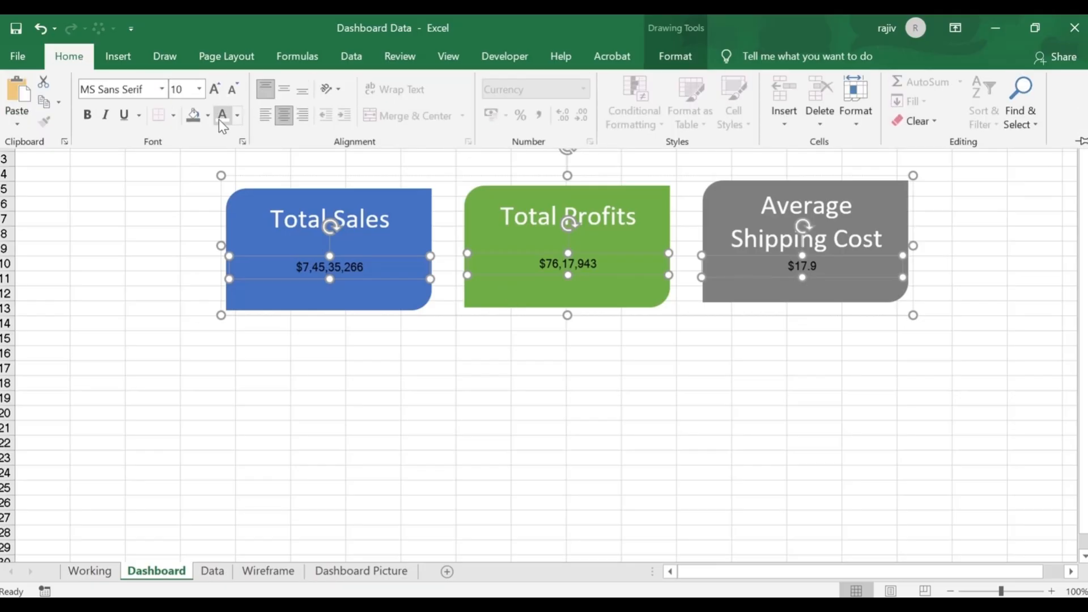
{"action": "left_click", "coordinate": [222, 116]}
{"action": "left_click", "coordinate": [199, 89]}
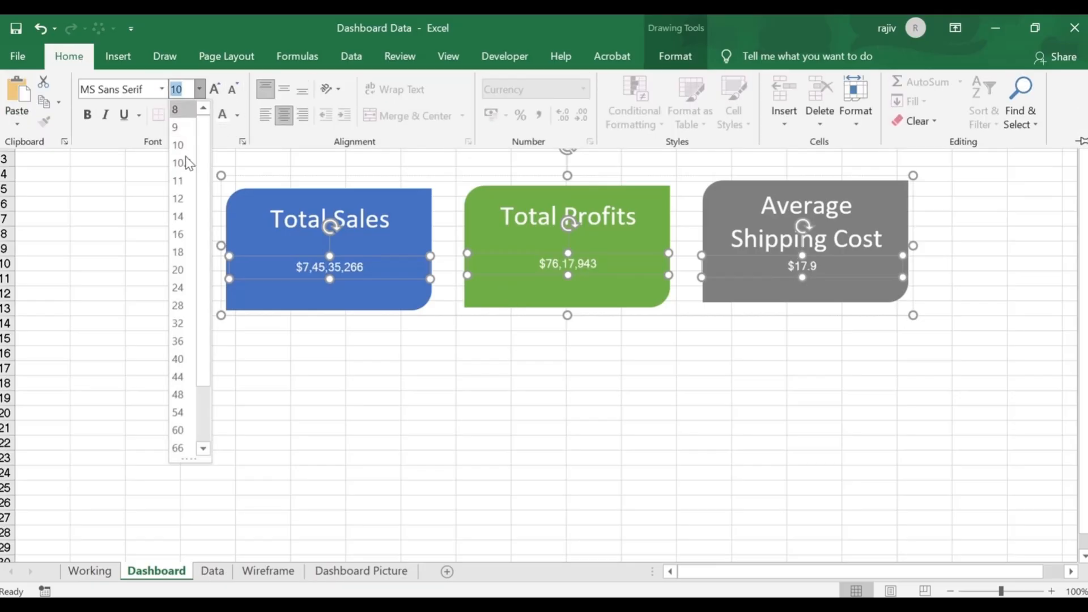
{"action": "left_click", "coordinate": [182, 234]}
{"action": "left_click", "coordinate": [650, 397]}
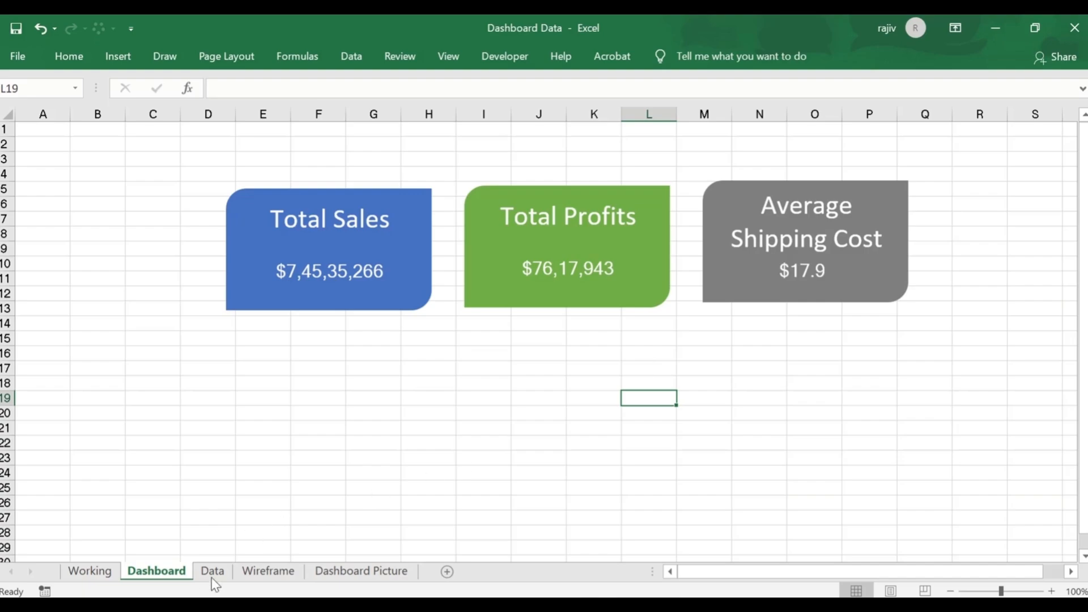
Step: Enter 0 in cell I4 of the Working sheet and check the Total Sales card on the Dashboard sheet
{"action": "left_click", "coordinate": [79, 572]}
{"action": "left_click", "coordinate": [690, 164]}
{"action": "left_click", "coordinate": [683, 177]}
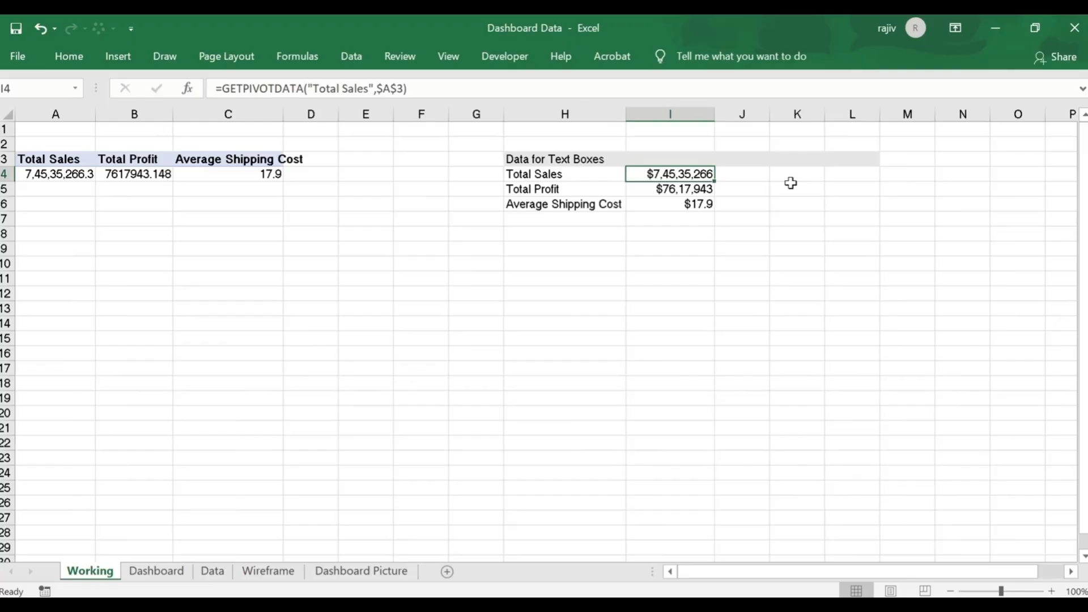
{"action": "type", "text": "0"}
{"action": "key", "text": "Return"}
{"action": "left_click", "coordinate": [154, 571]}
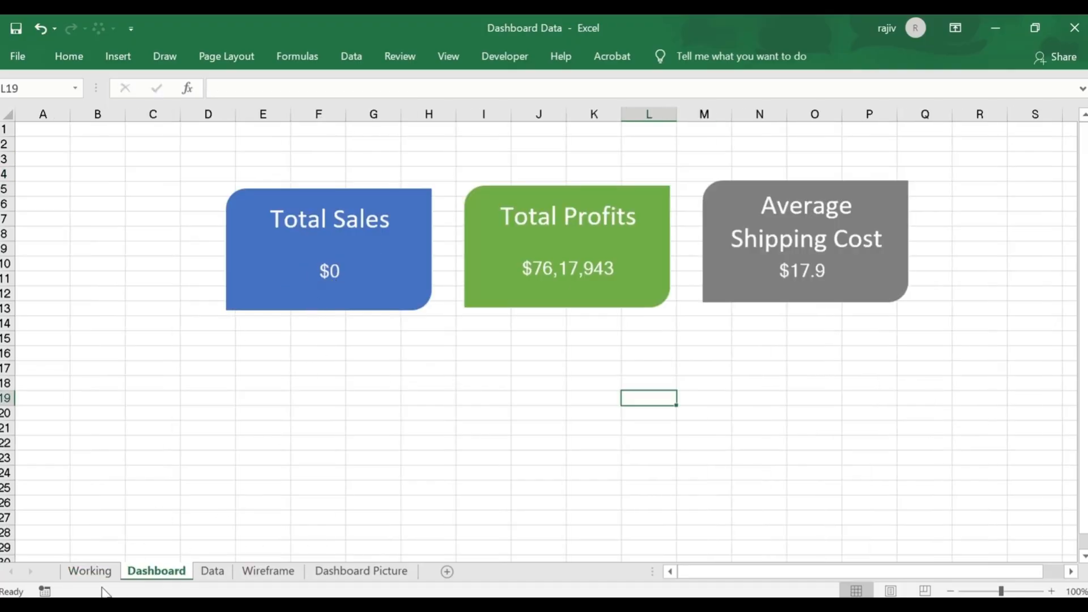
Step: Undo the test entry in cell I4 and return to the Dashboard sheet
{"action": "key", "text": "ctrl+z"}
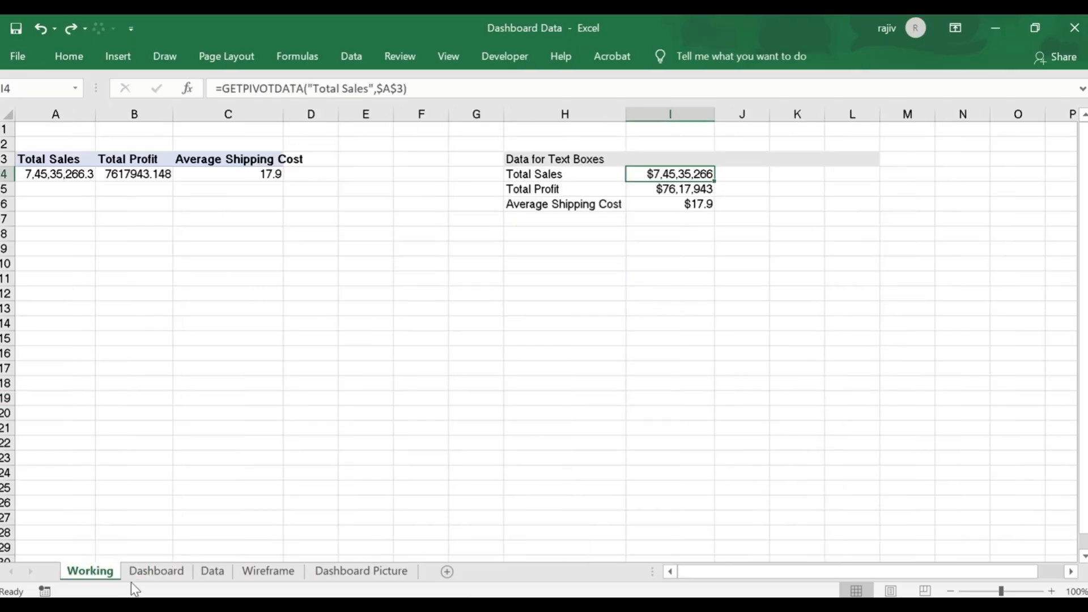
{"action": "left_click", "coordinate": [156, 571]}
{"action": "left_click", "coordinate": [369, 397]}
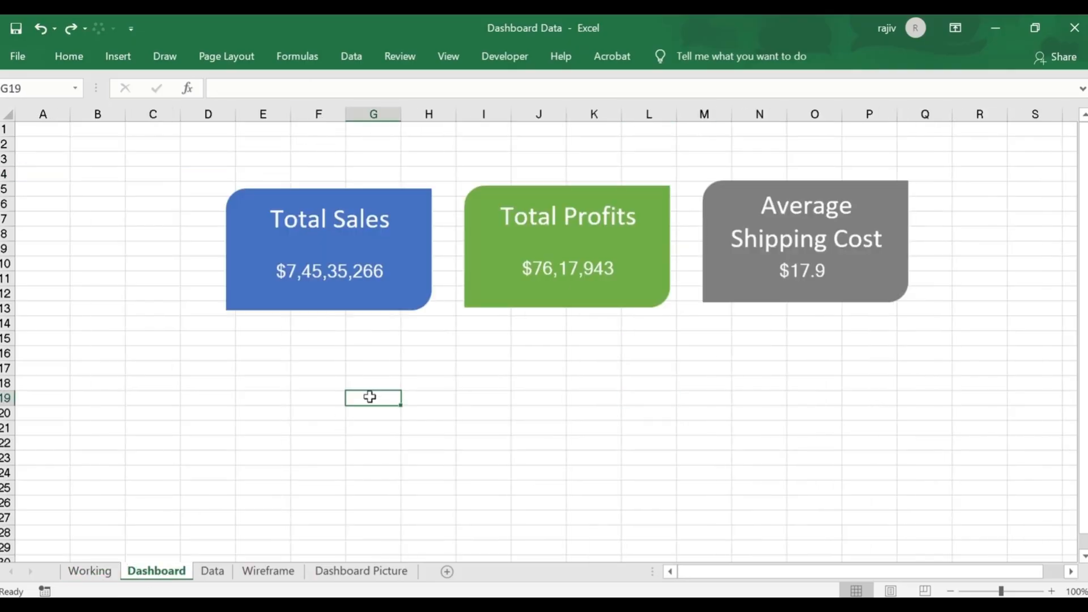